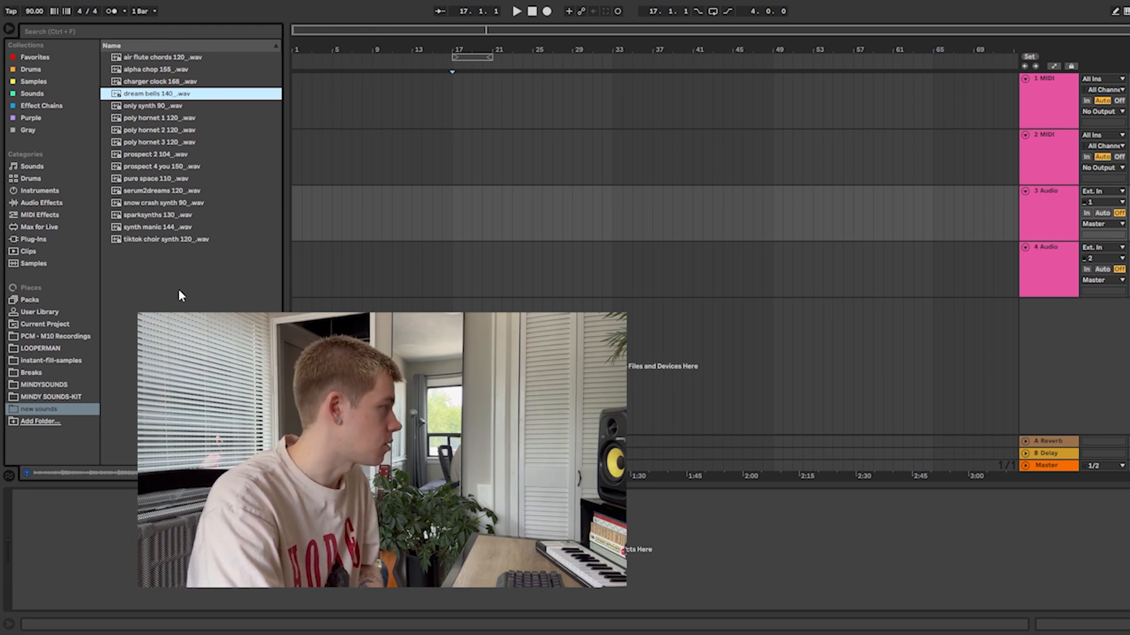
# Step: Audition the loops in the new sounds folder and place only synth 90 on the third track at bar 17
pyautogui.press('Up')
pyautogui.press('Up')
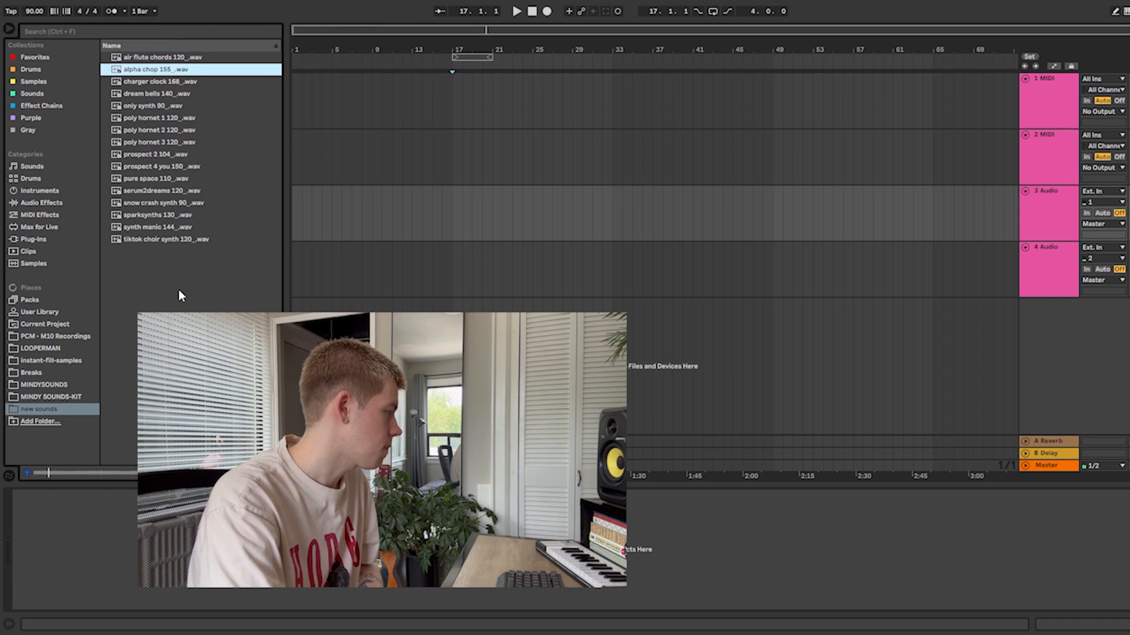
pyautogui.press('Down')
pyautogui.press('Down')
pyautogui.press('Down')
pyautogui.press('Down')
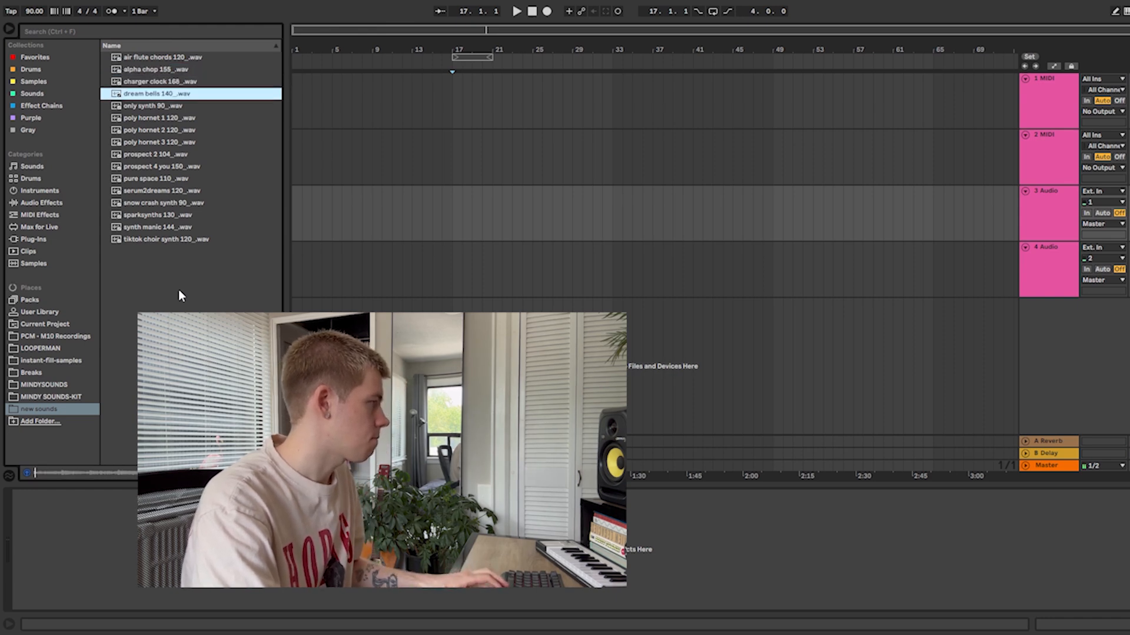
pyautogui.press('Up')
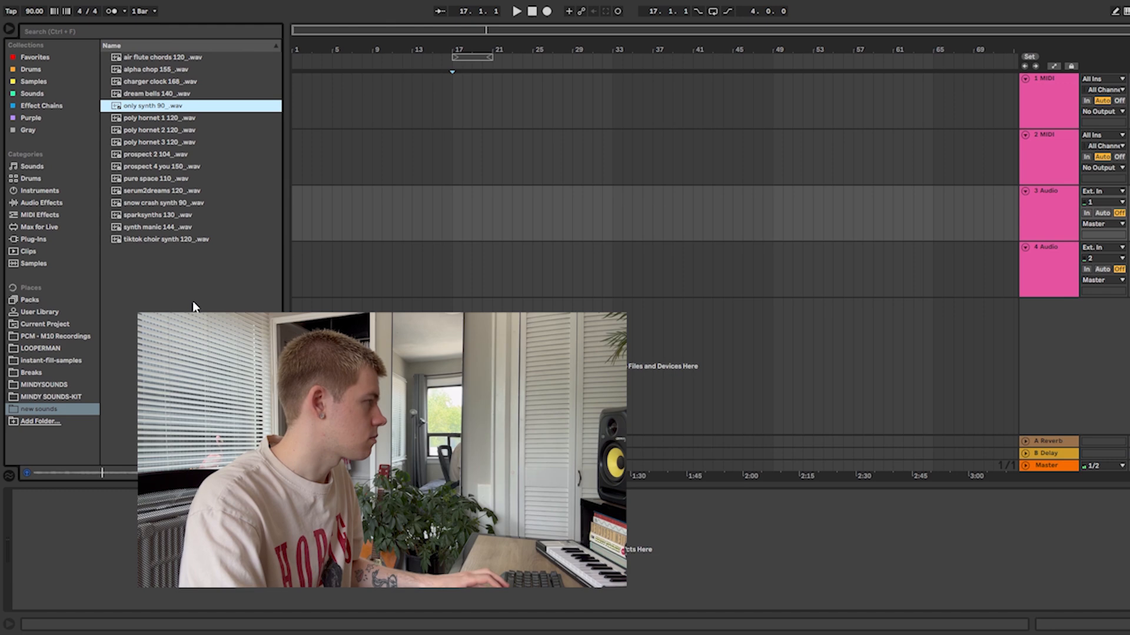
pyautogui.moveTo(147, 107); pyautogui.dragTo(452, 223)
pyautogui.click(454, 209)
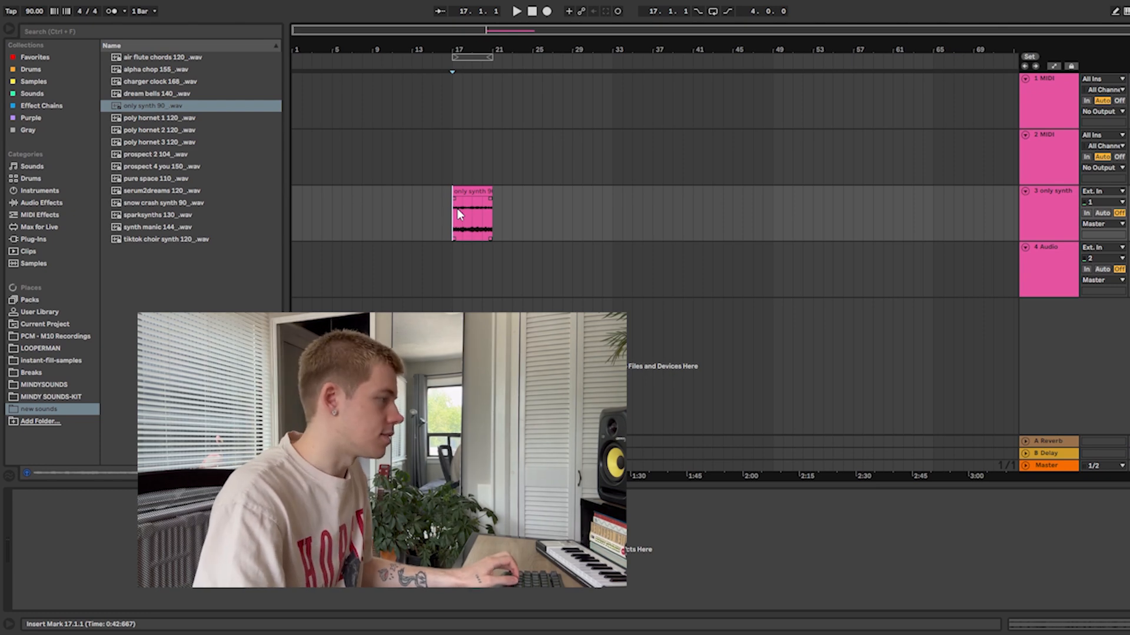
# Step: Loop playback over the four bars of the only synth clip, from bar 17 to bar 21
pyautogui.press('+')
pyautogui.press('+')
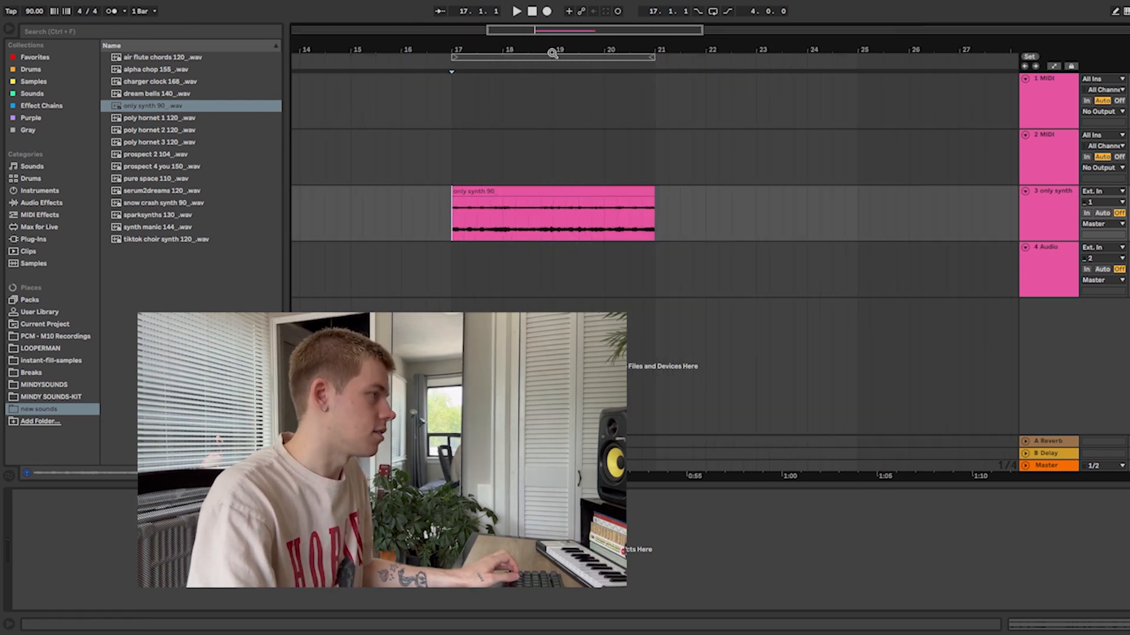
pyautogui.moveTo(566, 47); pyautogui.dragTo(560, 50)
pyautogui.click(559, 57)
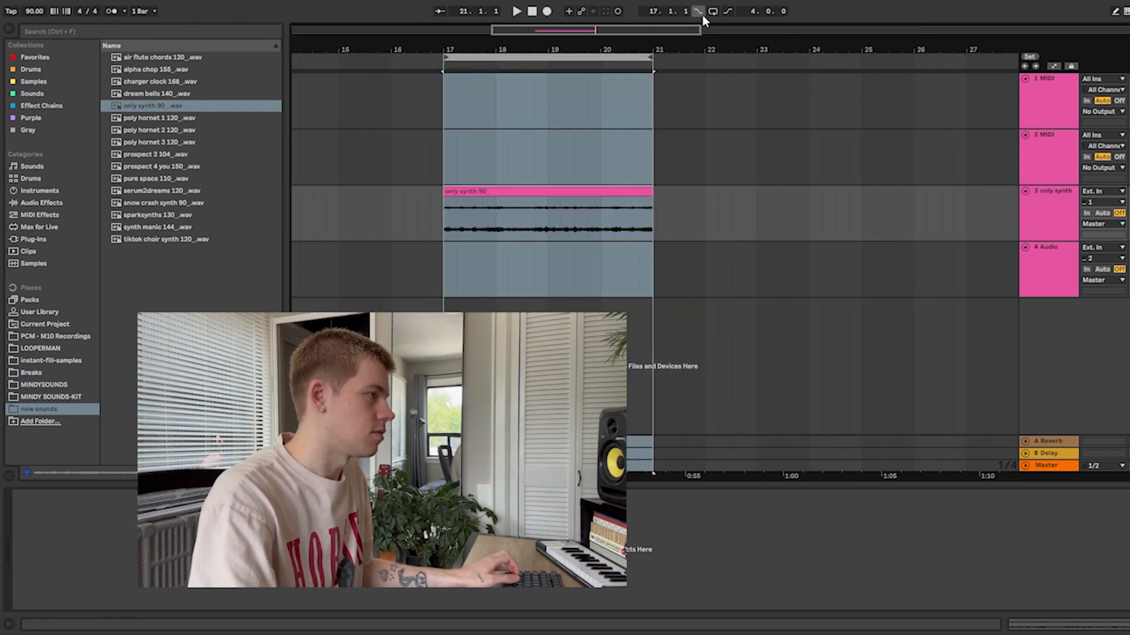
pyautogui.press('z')
pyautogui.click(420, 208)
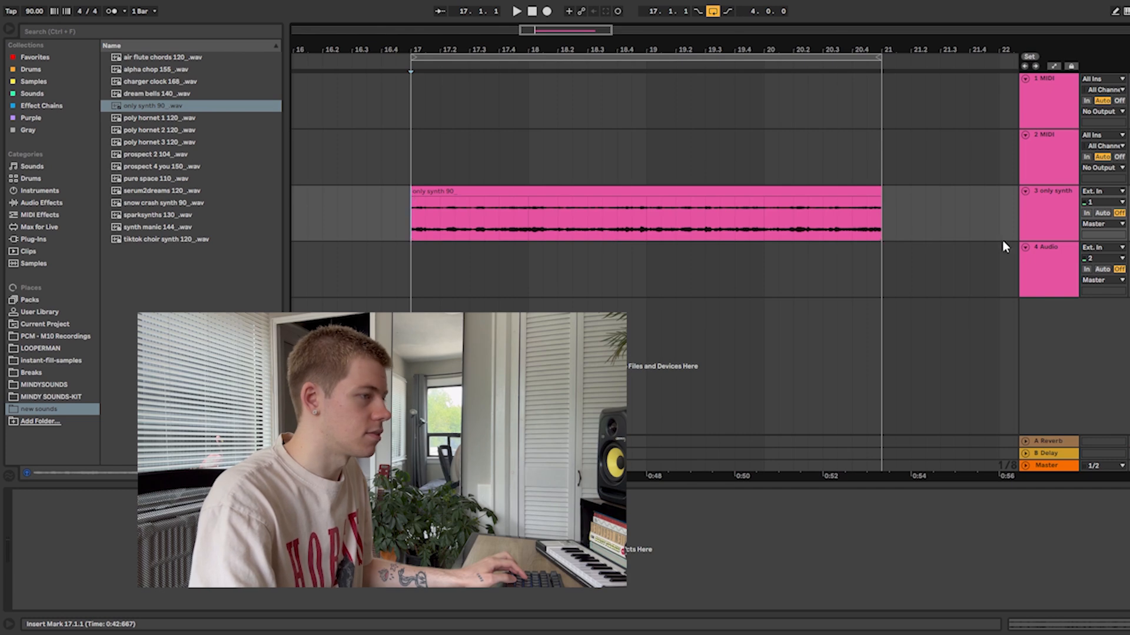
# Step: Make the only synth track taller and play back the looped clip with its sample details open
pyautogui.moveTo(1036, 240); pyautogui.dragTo(1040, 284)
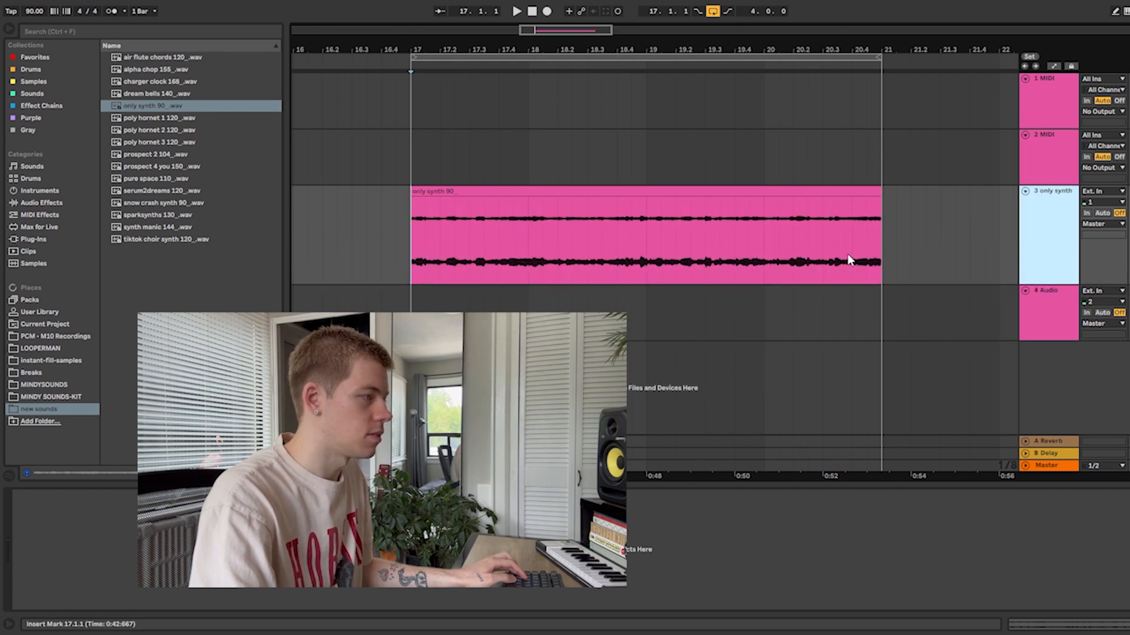
pyautogui.click(410, 223)
pyautogui.press('space')
pyautogui.moveTo(623, 240); pyautogui.dragTo(574, 201)
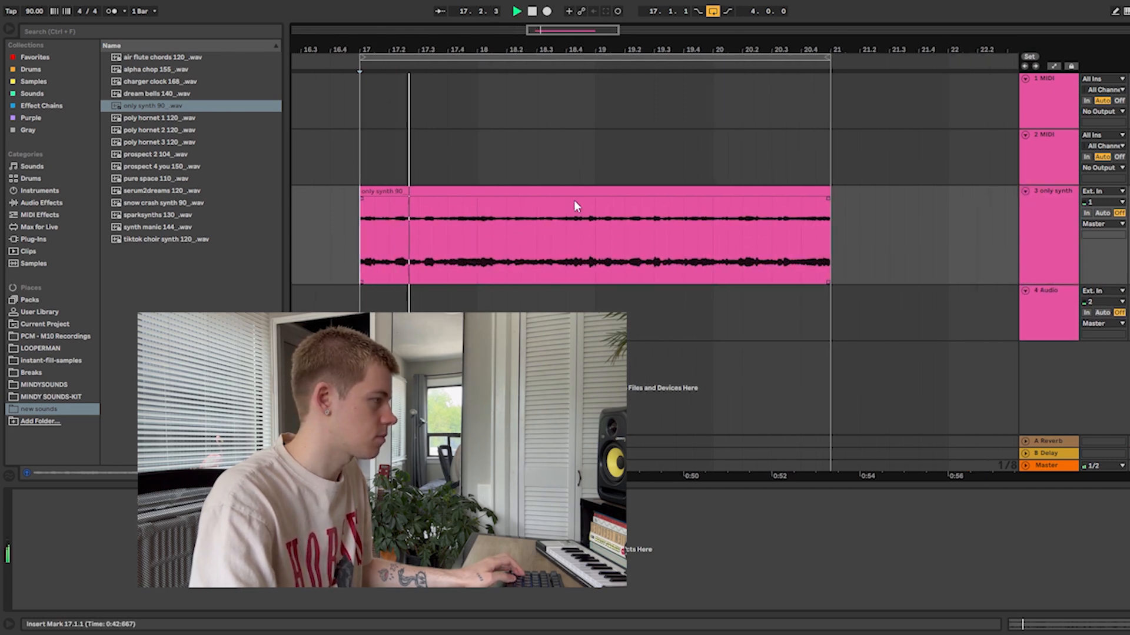
pyautogui.doubleClick(583, 190)
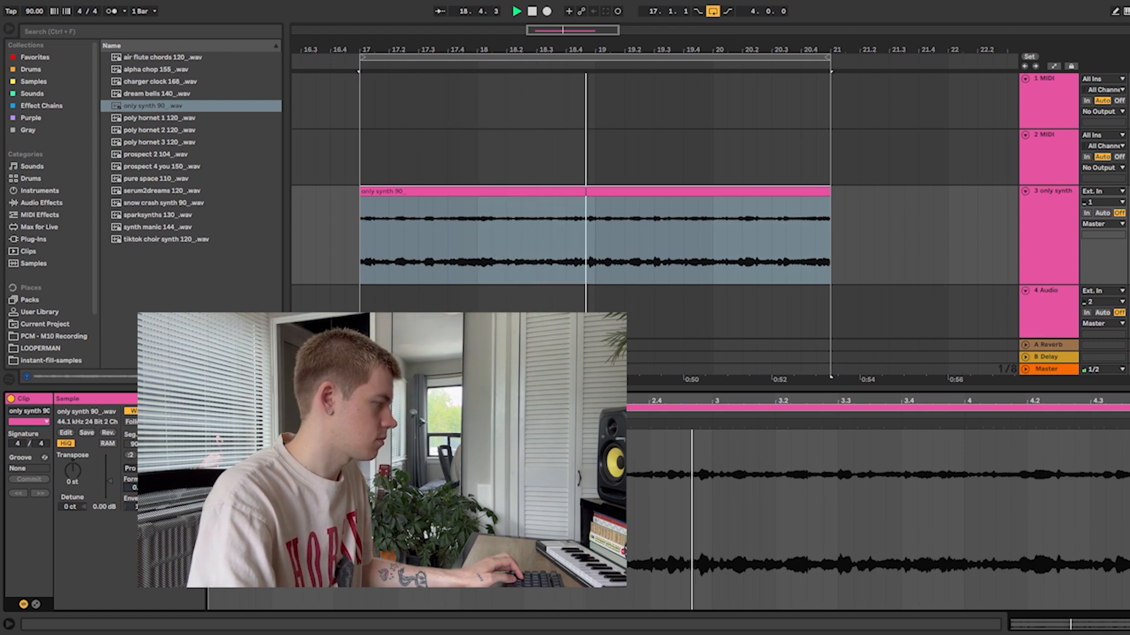
pyautogui.press('space')
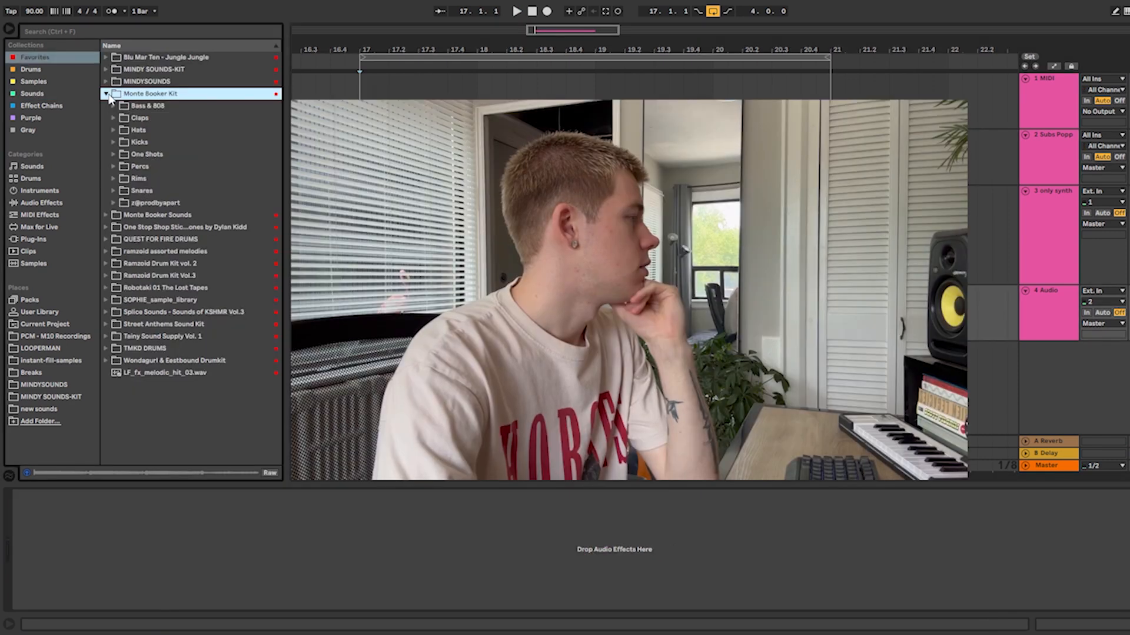
# Step: Audition the samples One-Shot 01 through 10 in the Monte Booker Kit's One Shots folder
pyautogui.click(114, 155)
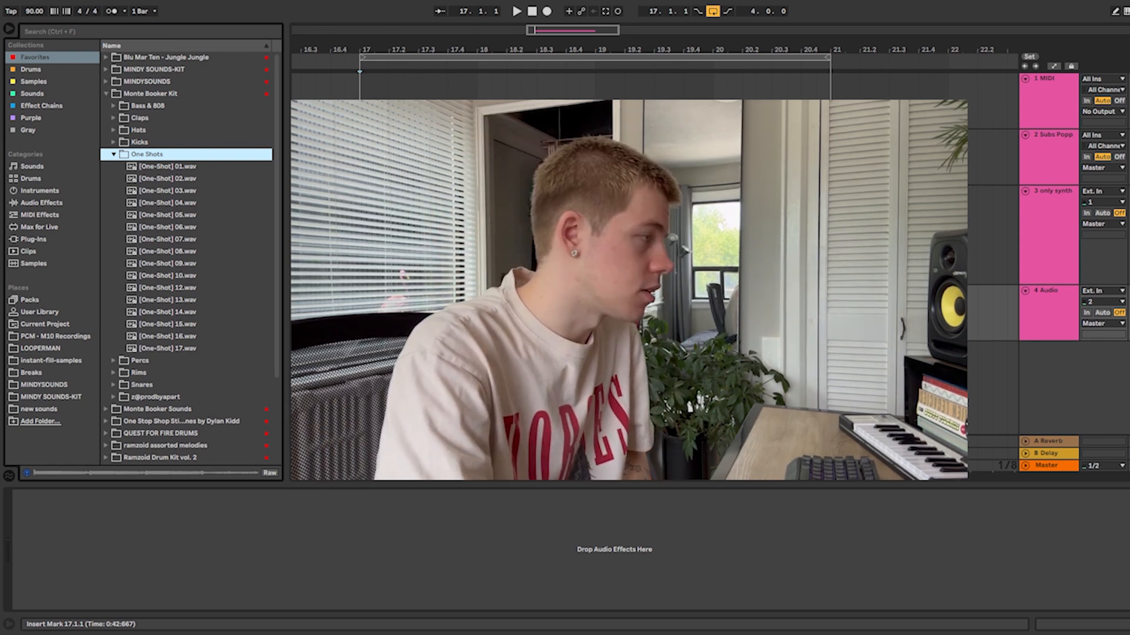
pyautogui.click(172, 170)
pyautogui.click(171, 179)
pyautogui.click(169, 191)
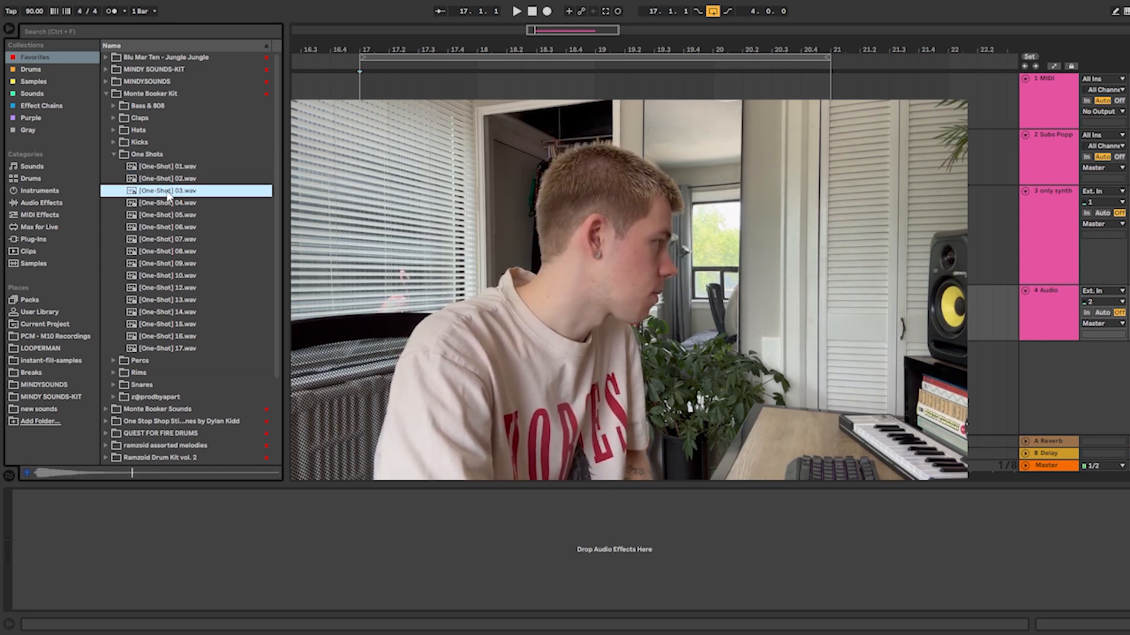
pyautogui.click(164, 205)
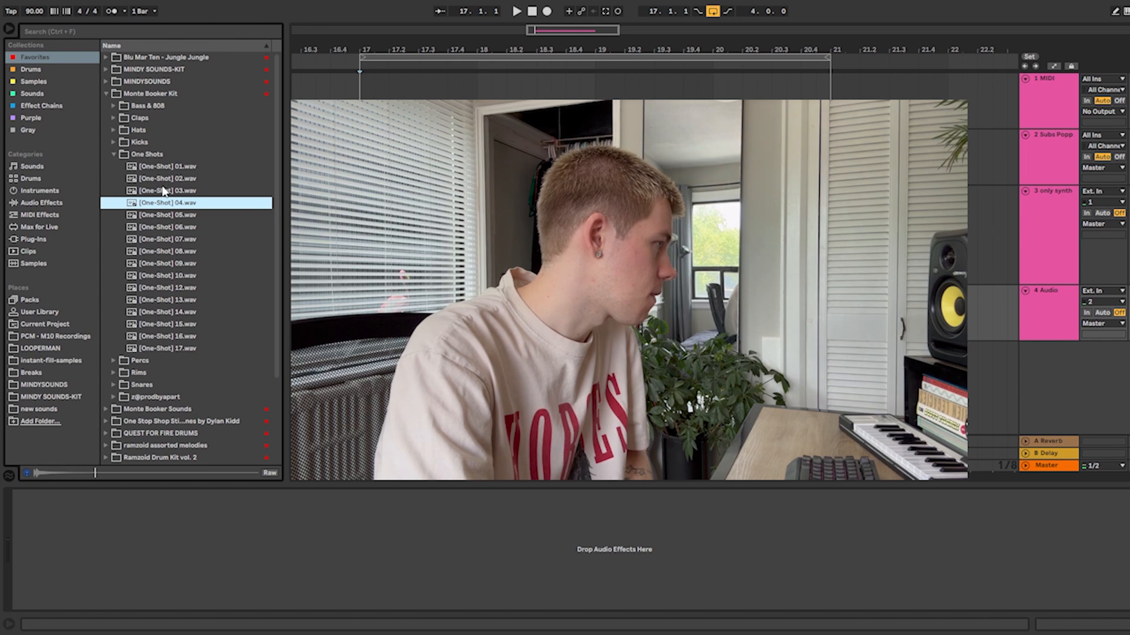
pyautogui.click(164, 216)
pyautogui.click(166, 227)
pyautogui.click(166, 239)
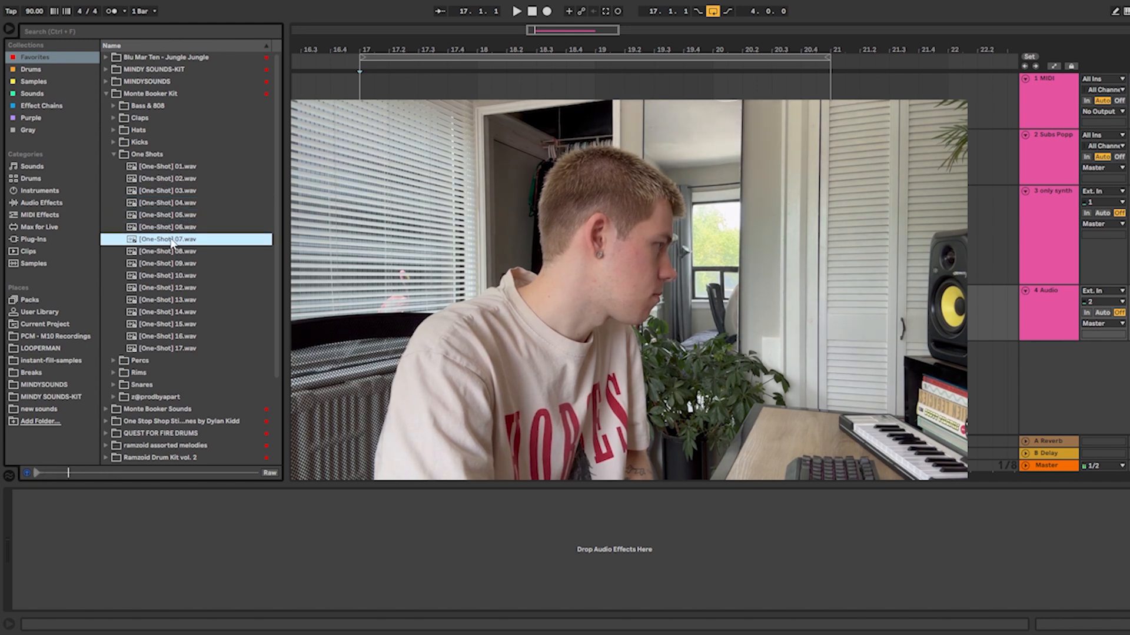
pyautogui.click(167, 253)
pyautogui.click(169, 265)
pyautogui.click(167, 276)
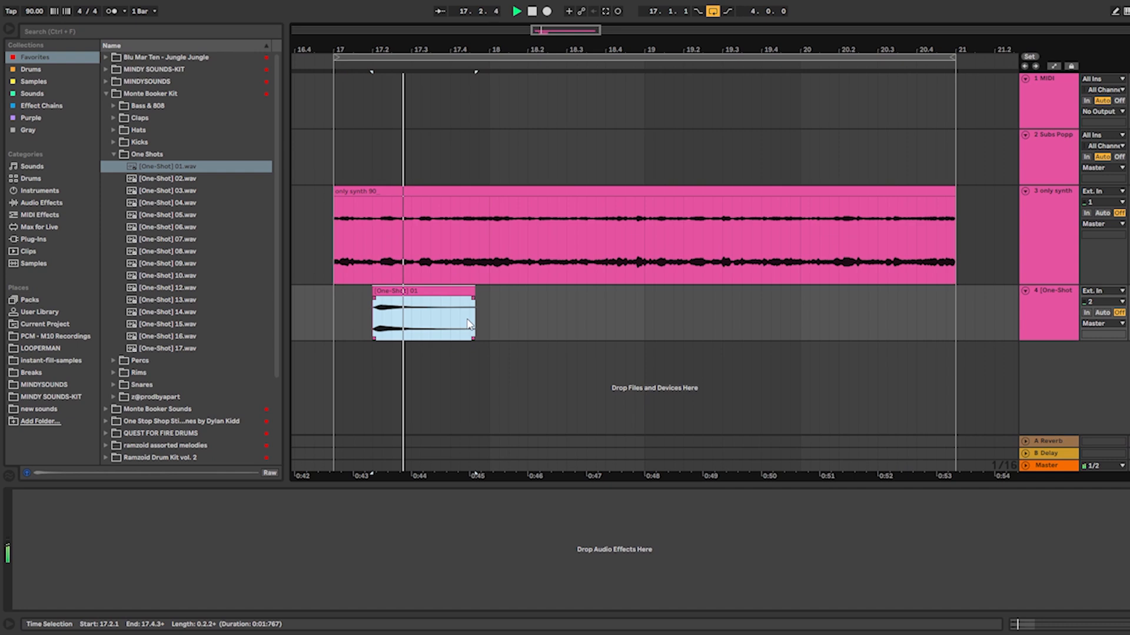
# Step: Repeat the One-Shot 01 clip every two beats from 17.2.1 up to bar 19 on the fourth track
pyautogui.moveTo(400, 312); pyautogui.dragTo(478, 313)
pyautogui.moveTo(346, 315); pyautogui.dragTo(485, 312)
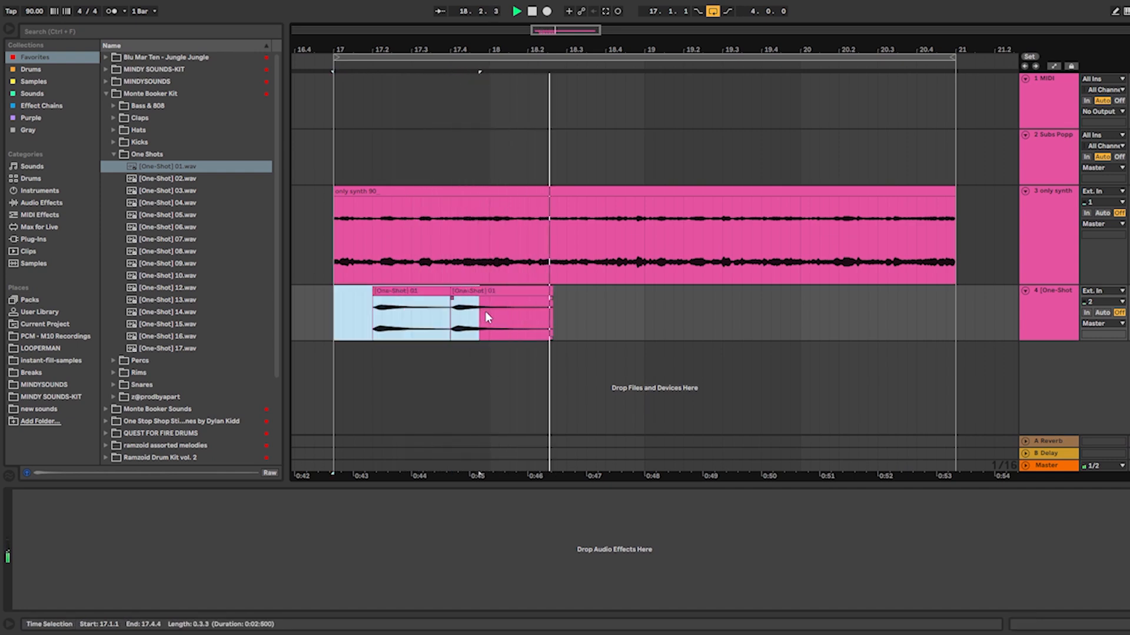
pyautogui.hotkey('ctrl', 'd')
pyautogui.click(334, 295)
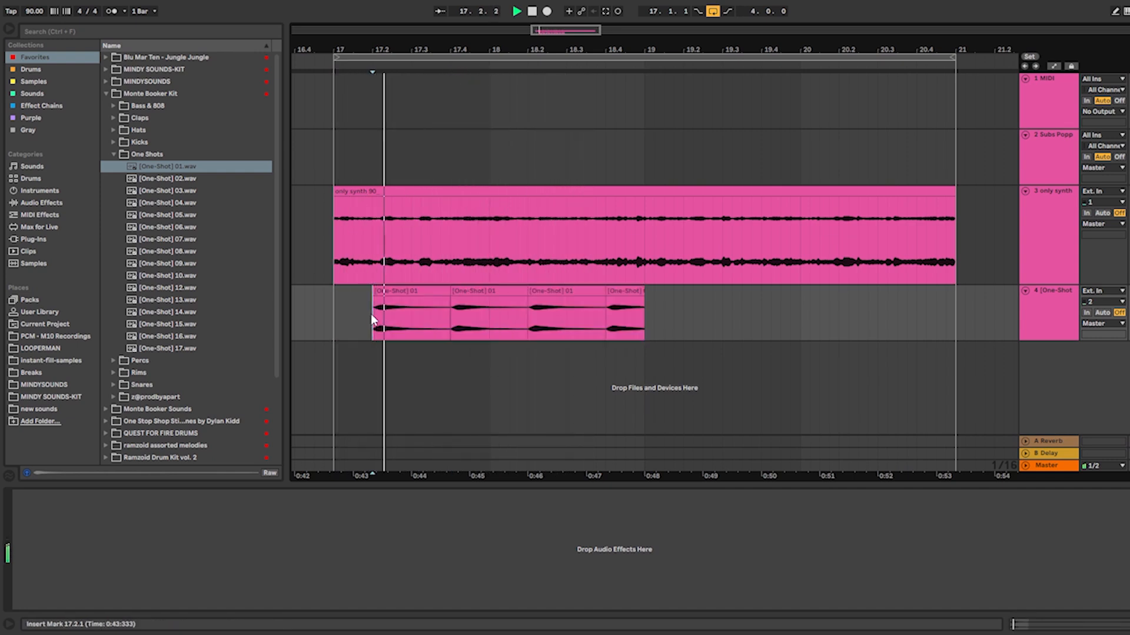
# Step: Duplicate the One-Shot 01 pattern between 17.2.1 and 19.2.1 so the copies start at 19.2.1 and fill up to bar 21
pyautogui.moveTo(375, 318); pyautogui.dragTo(646, 329)
pyautogui.hotkey('ctrl', 'd')
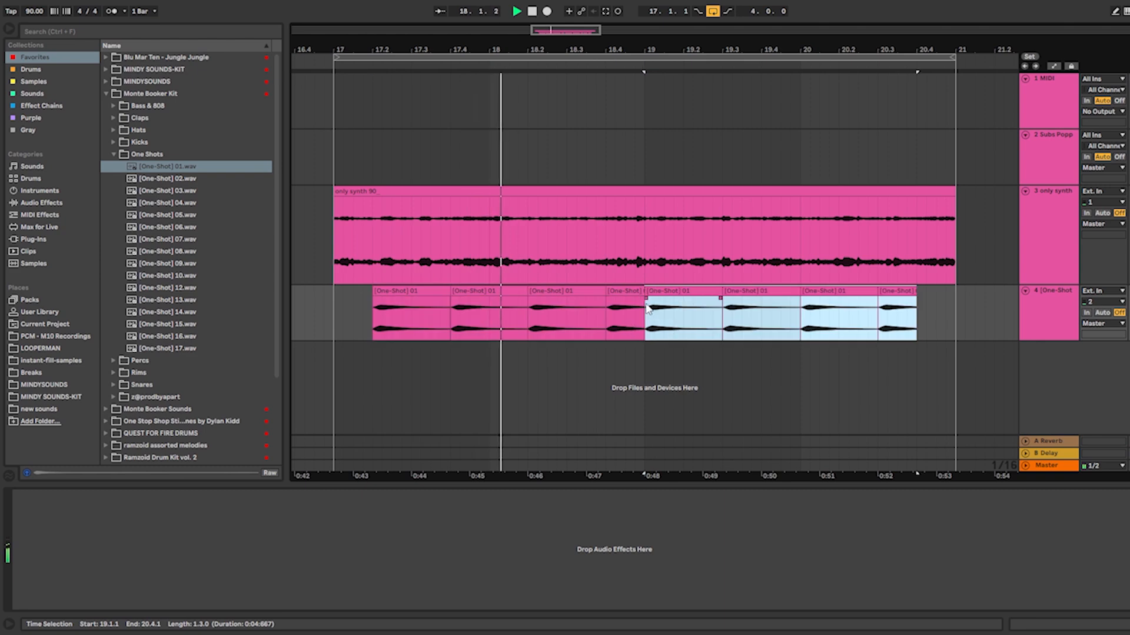
pyautogui.hotkey('ctrl', 'z')
pyautogui.keyDown('shift'); pyautogui.click(682, 307); pyautogui.keyUp('shift')
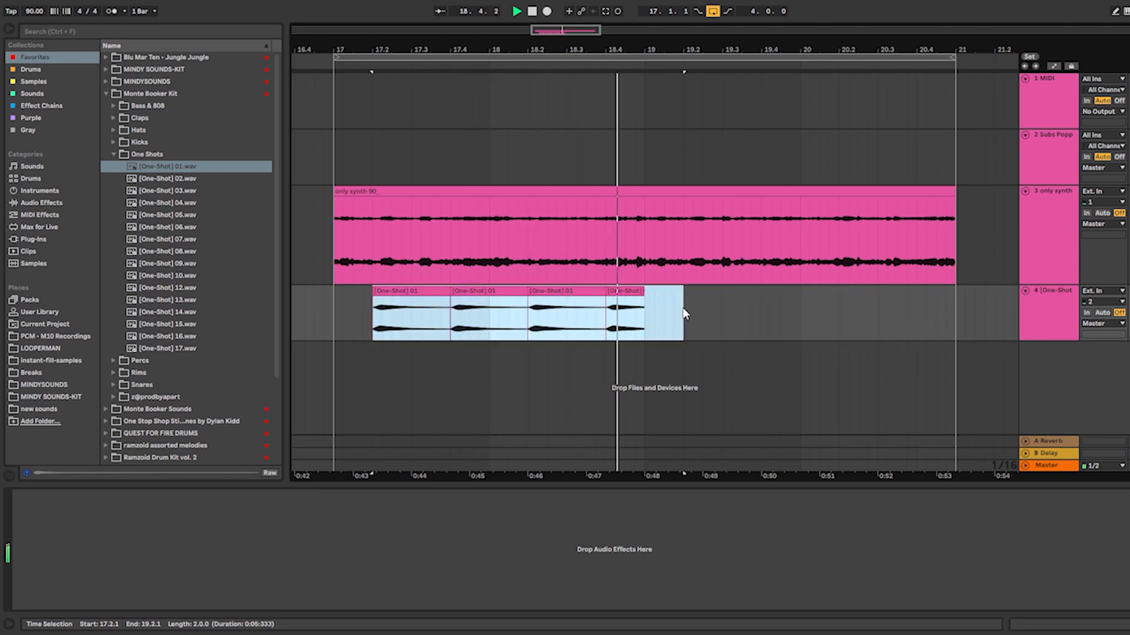
pyautogui.hotkey('ctrl', 'd')
pyautogui.click(642, 291)
pyautogui.click(647, 307)
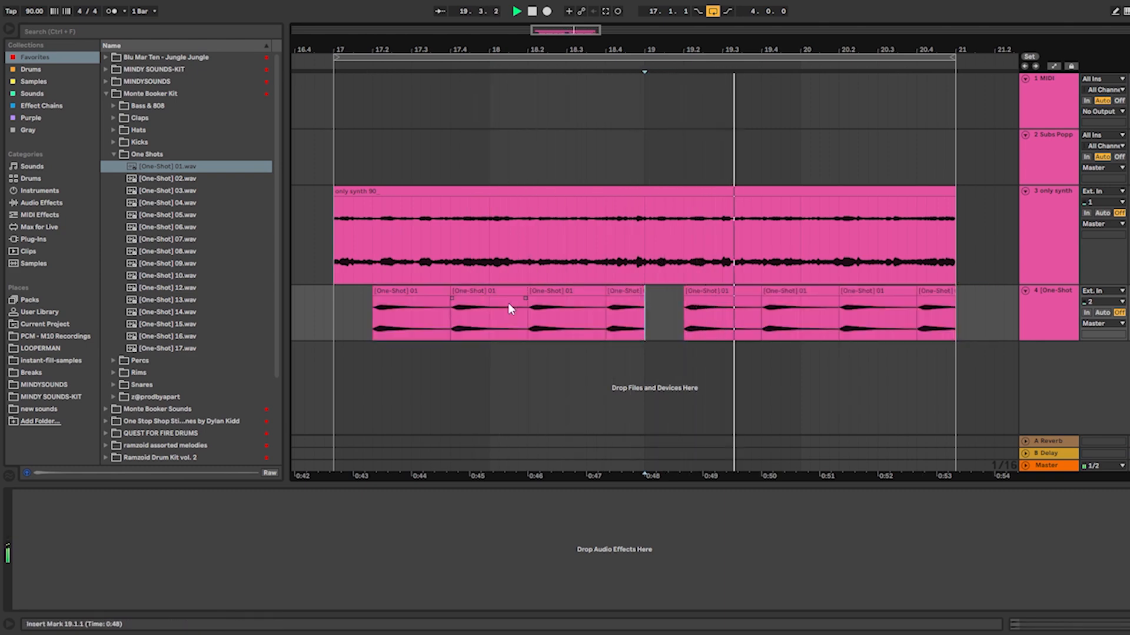
pyautogui.click(446, 292)
pyautogui.keyDown('shift'); pyautogui.click(904, 303); pyautogui.keyUp('shift')
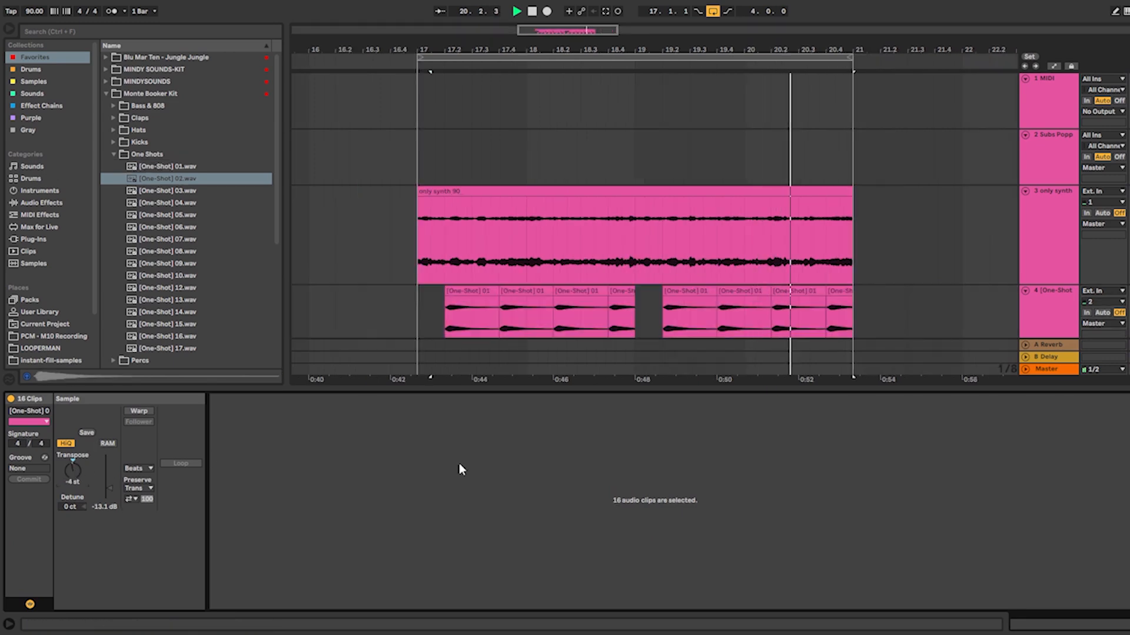
# Step: Trim the end of the last One-Shot 02 clip on the fifth track at bar 21
pyautogui.hotkey('shift', 'Tab')
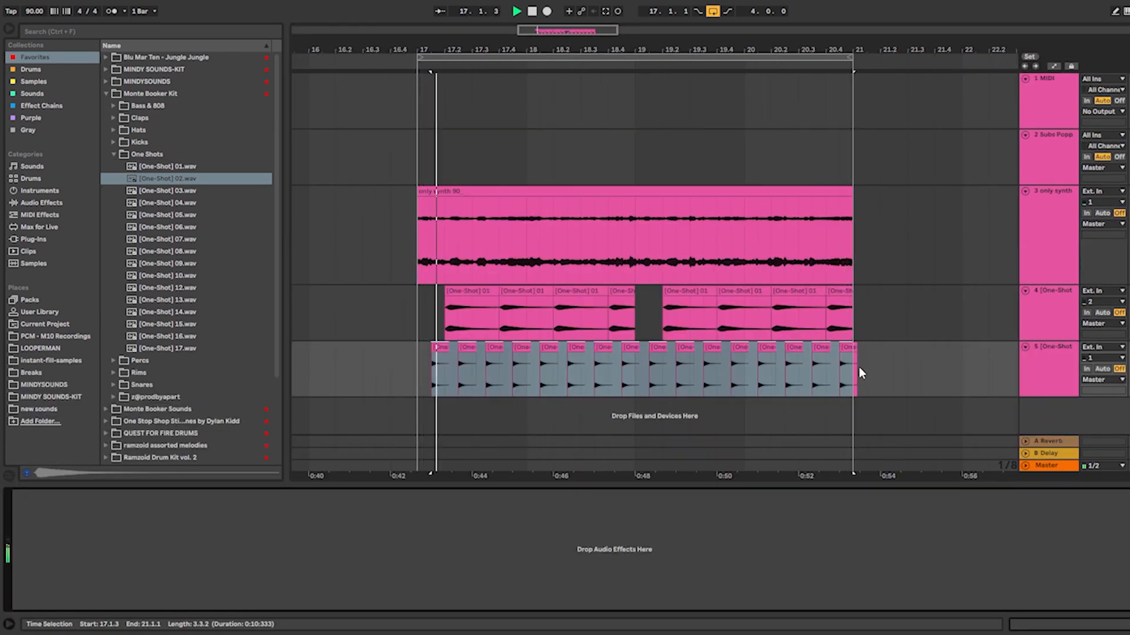
pyautogui.moveTo(860, 367); pyautogui.dragTo(873, 365)
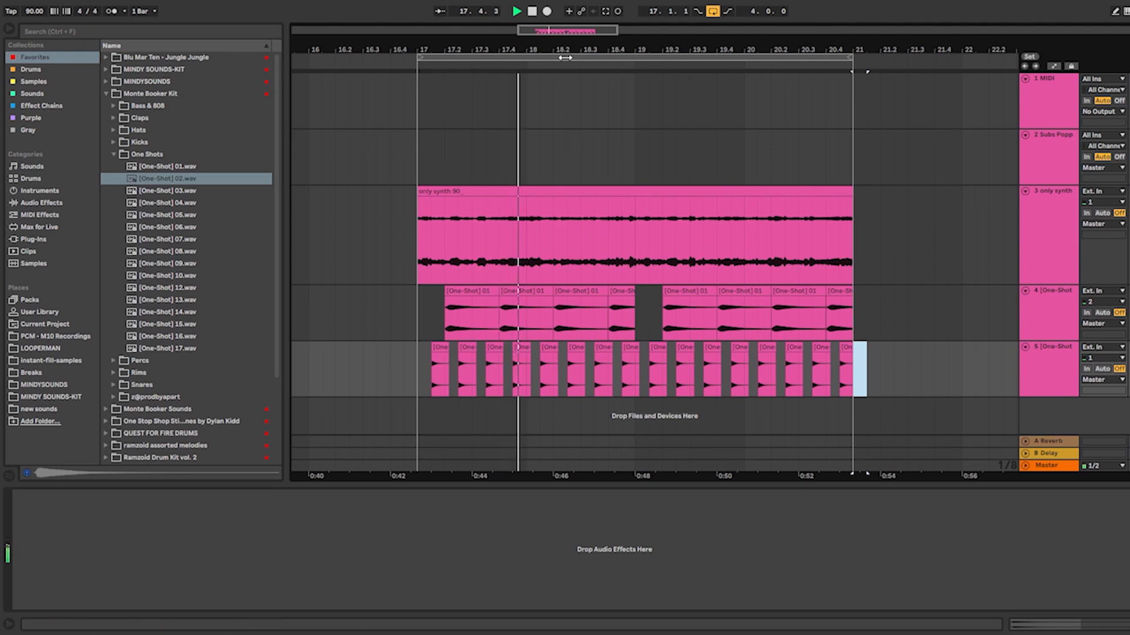
pyautogui.scroll(3, 571, 171)
pyautogui.hscroll(-5, 544, 248)
pyautogui.click(338, 365)
pyautogui.hscroll(2, 434, 351)
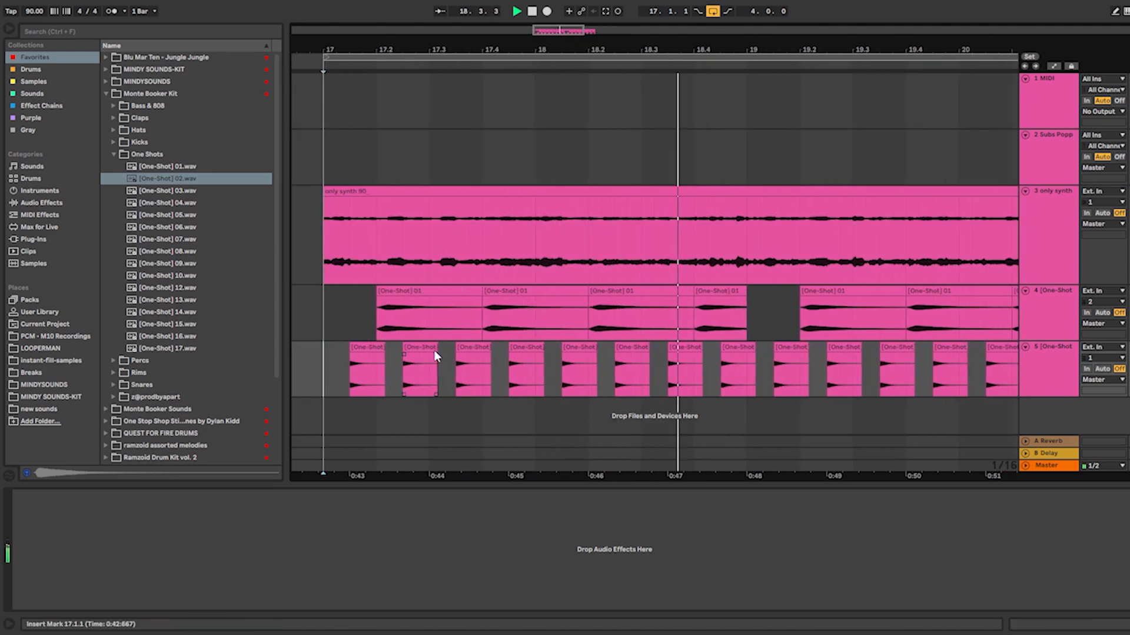
# Step: Add the Beat Repeat audio effect to the One-Shot 01 track
pyautogui.moveTo(532, 52); pyautogui.dragTo(506, 37)
pyautogui.click(384, 309)
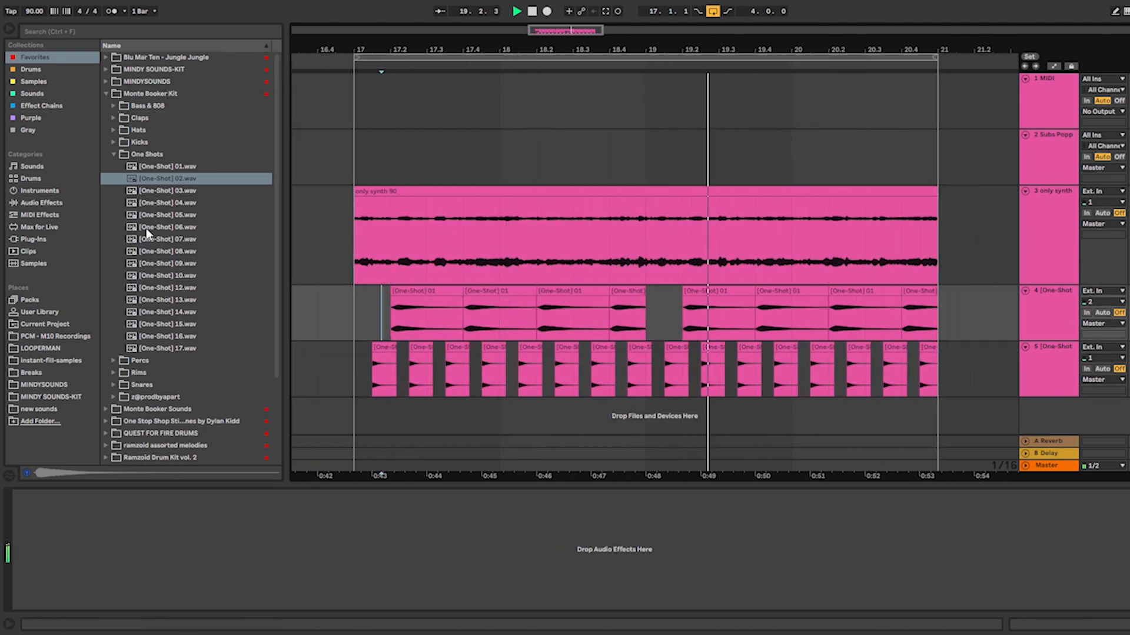
pyautogui.click(41, 203)
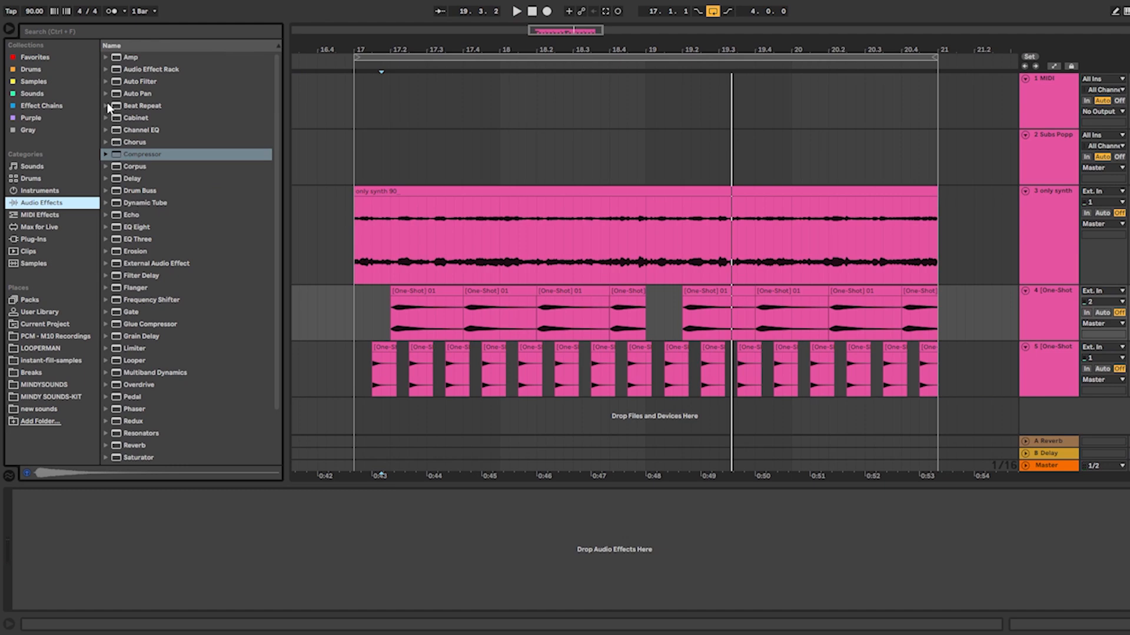
pyautogui.moveTo(130, 112); pyautogui.dragTo(390, 311)
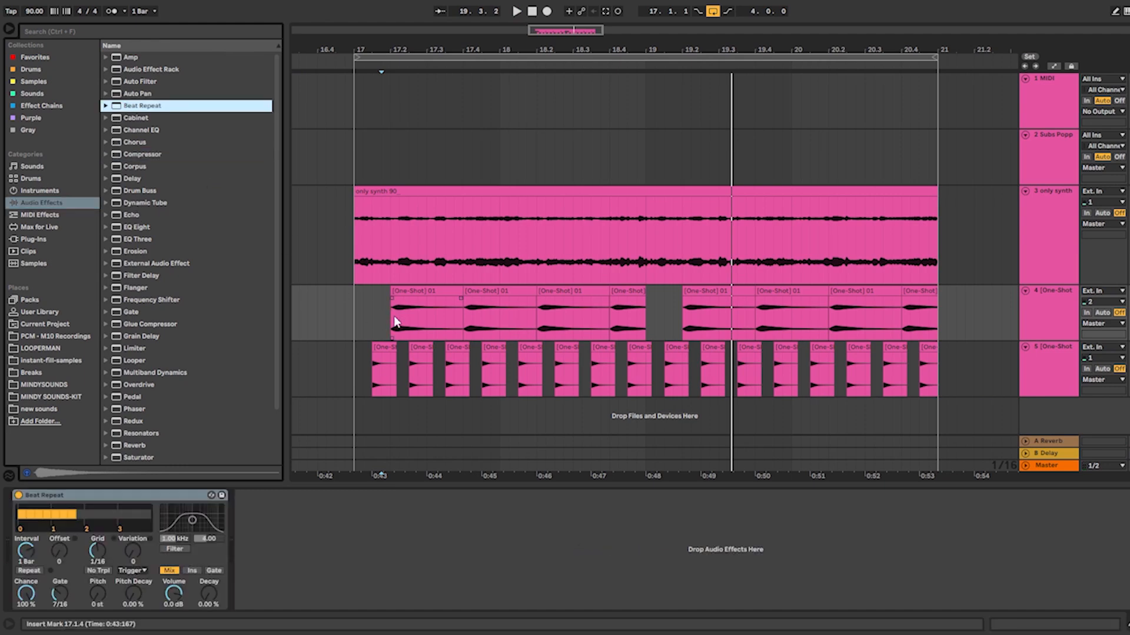
# Step: Find the Gated Delay device among the Creative Extensions and Max for Live effects and add it after Beat Repeat
pyautogui.click(30, 300)
pyautogui.click(106, 105)
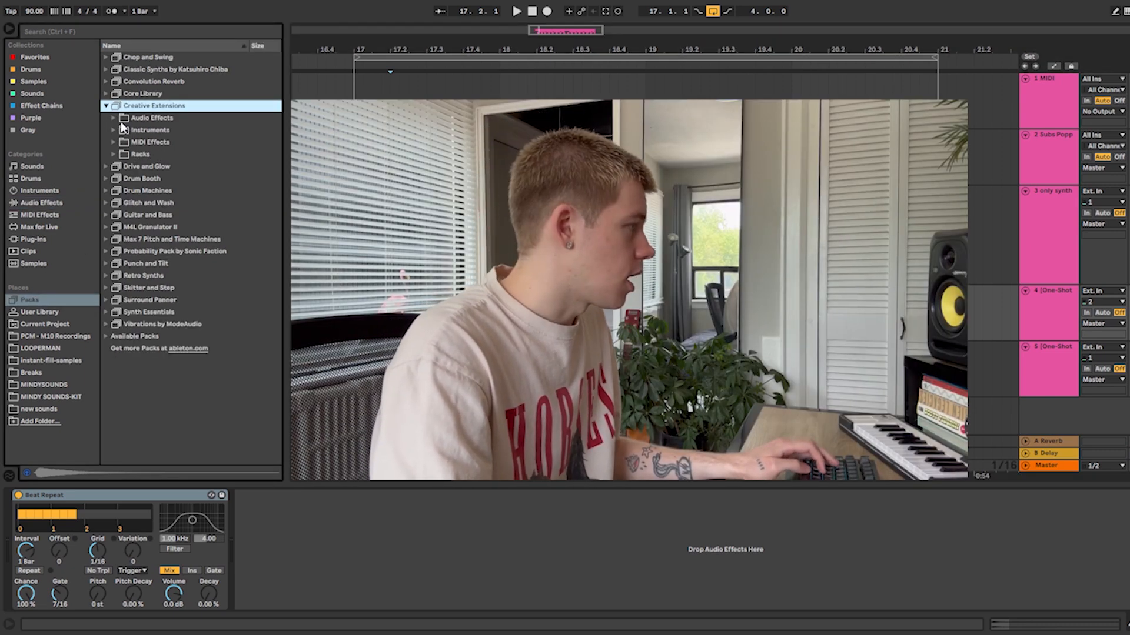
pyautogui.click(119, 119)
pyautogui.click(115, 118)
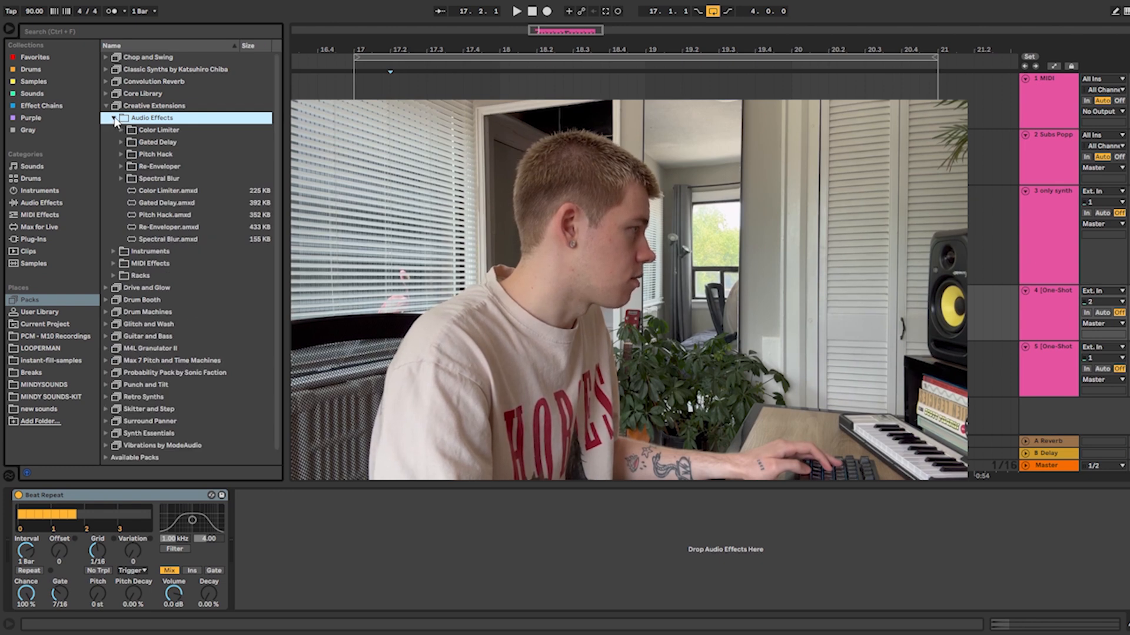
pyautogui.click(119, 142)
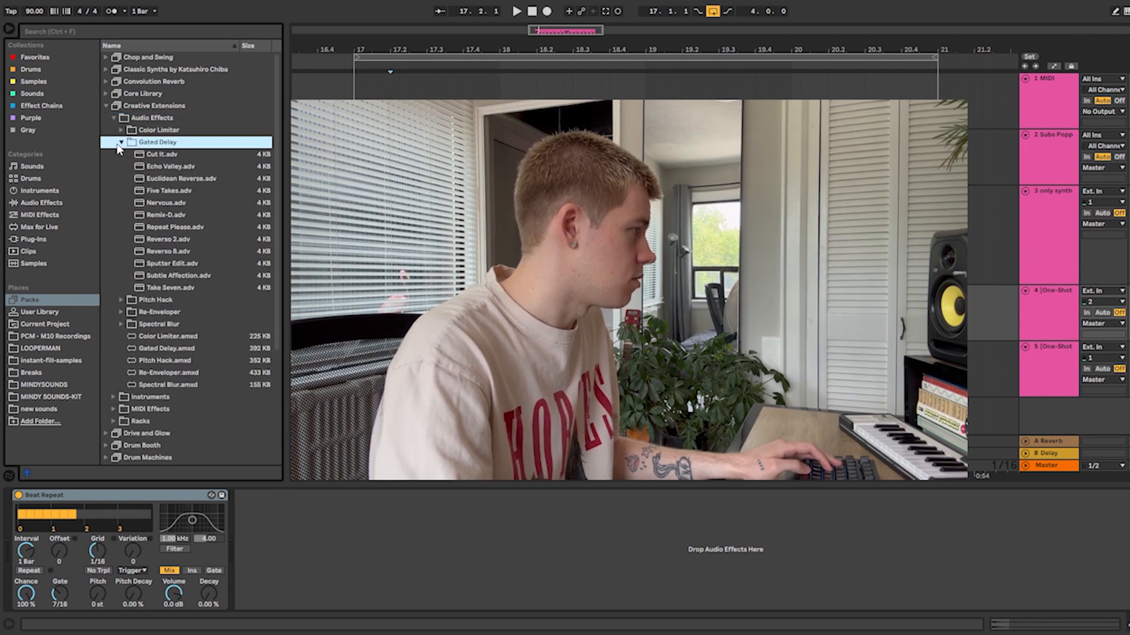
pyautogui.click(39, 227)
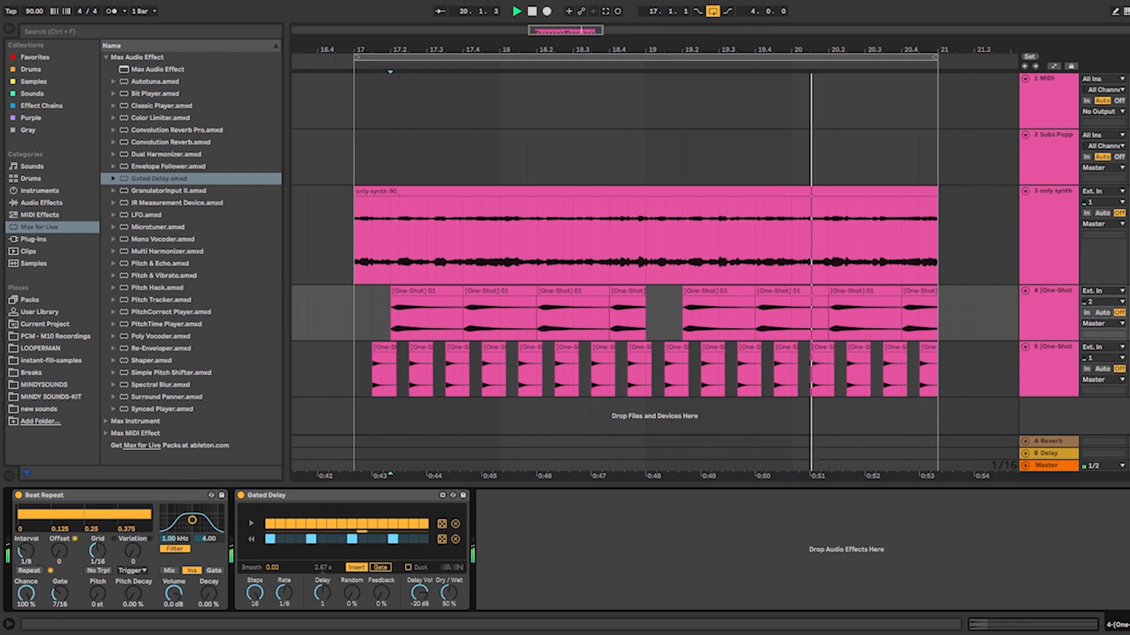
# Step: Set Beat Repeat's interval to 1/4 on the One-Shot 01 track
pyautogui.moveTo(30, 551); pyautogui.dragTo(30, 540)
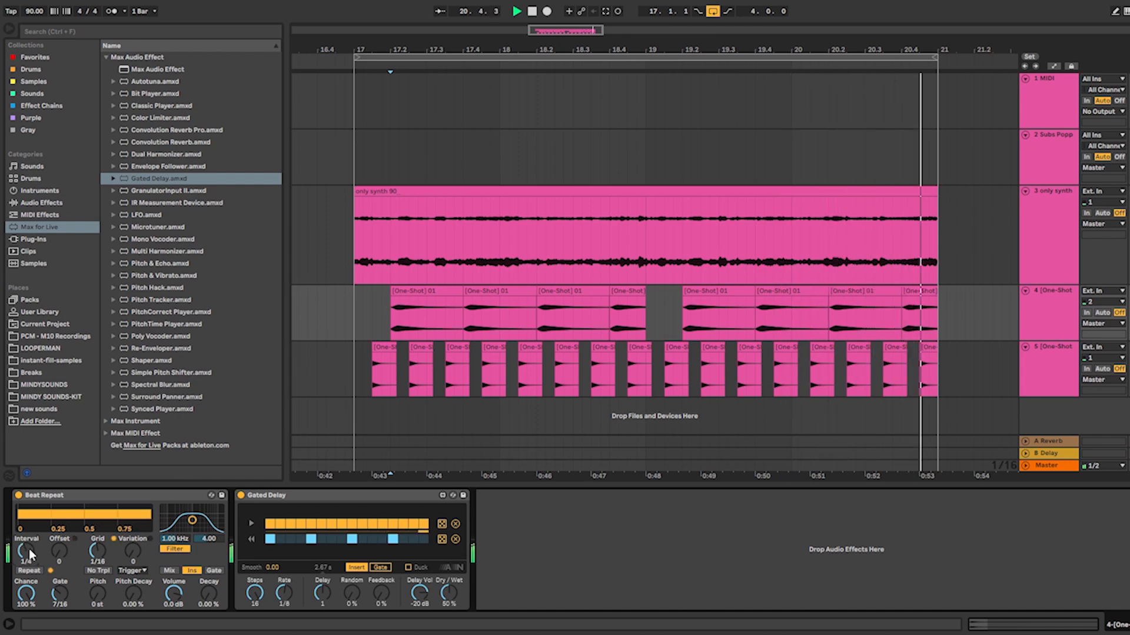
pyautogui.keyDown('ctrl'); pyautogui.scroll(4, 420, 323); pyautogui.keyUp('ctrl')
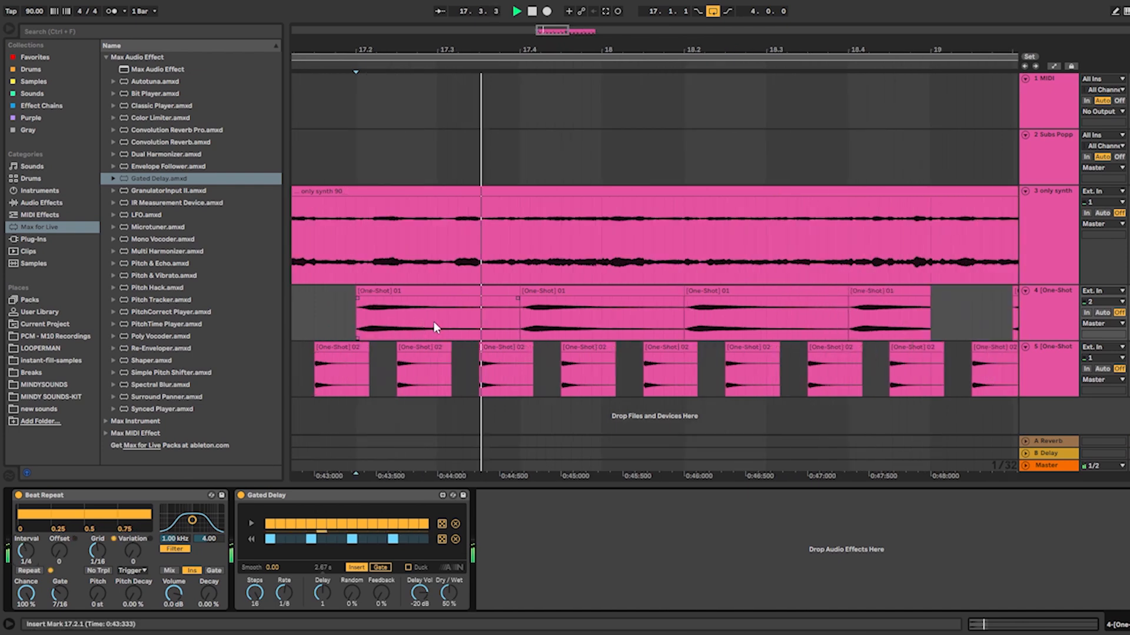
pyautogui.hscroll(-1, 459, 322)
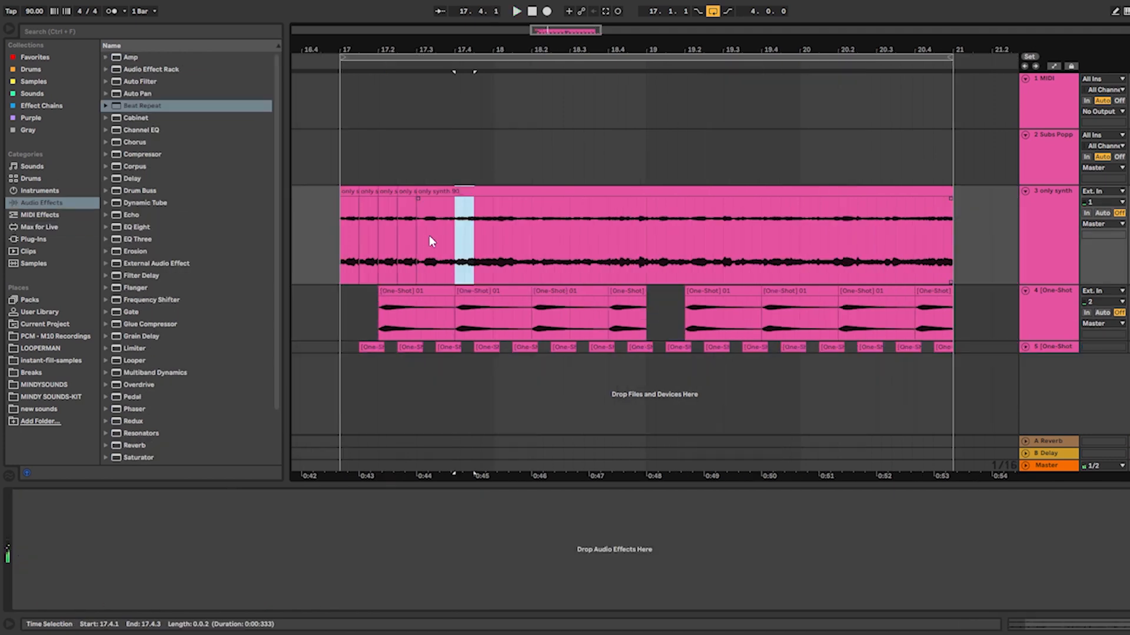
# Step: Fill the rest of bar 17 with copies of the synth slice at 17.3.1 and play the loop from bar 17
pyautogui.click(426, 235)
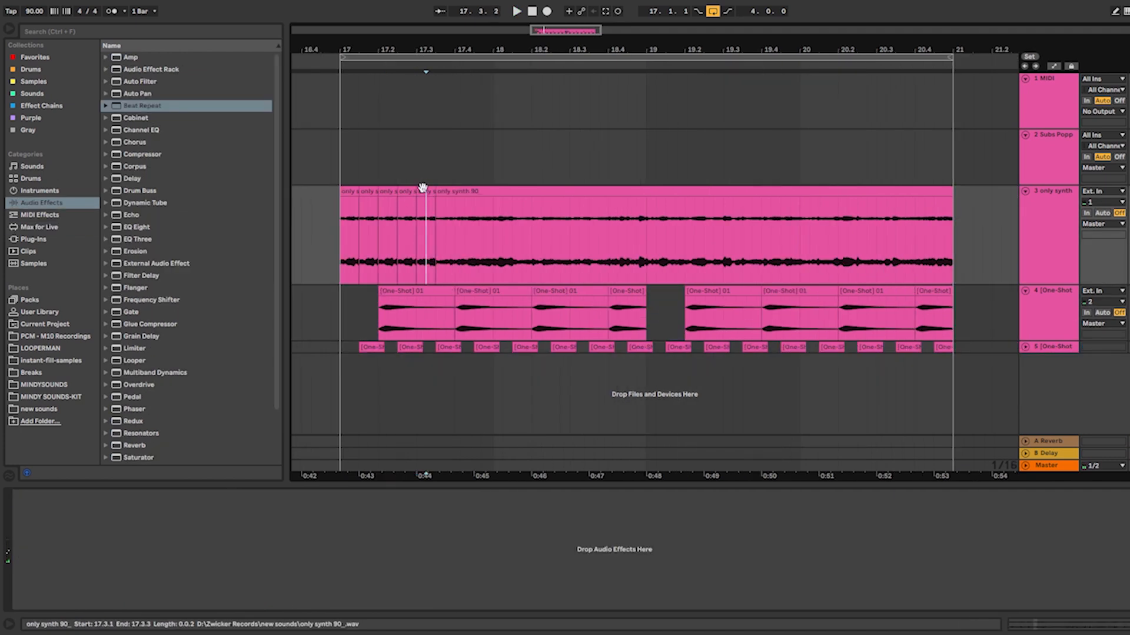
pyautogui.hotkey('ctrl', 'd')
pyautogui.hotkey('ctrl', 'd')
pyautogui.hotkey('ctrl', 'd')
pyautogui.click(413, 237)
pyautogui.press('space')
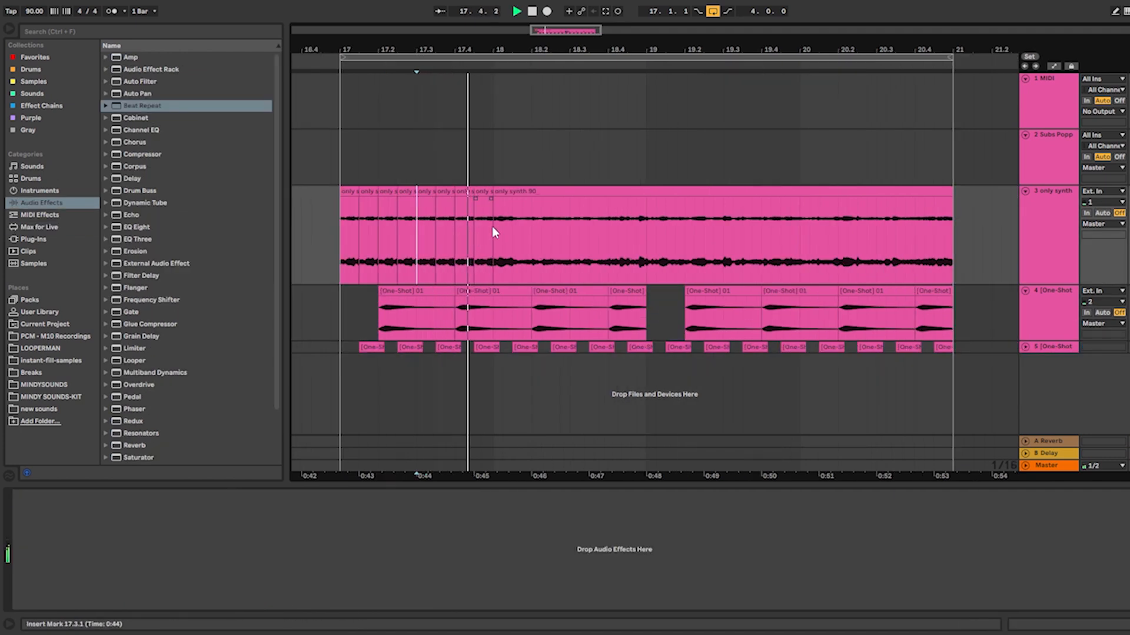
pyautogui.click(493, 231)
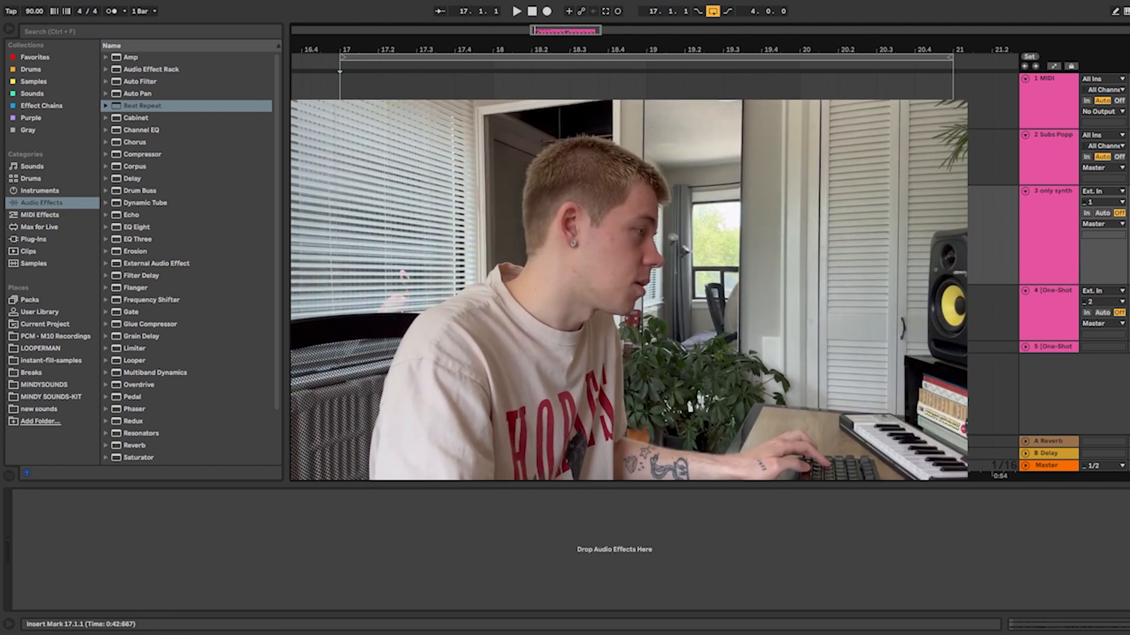
pyautogui.press('space')
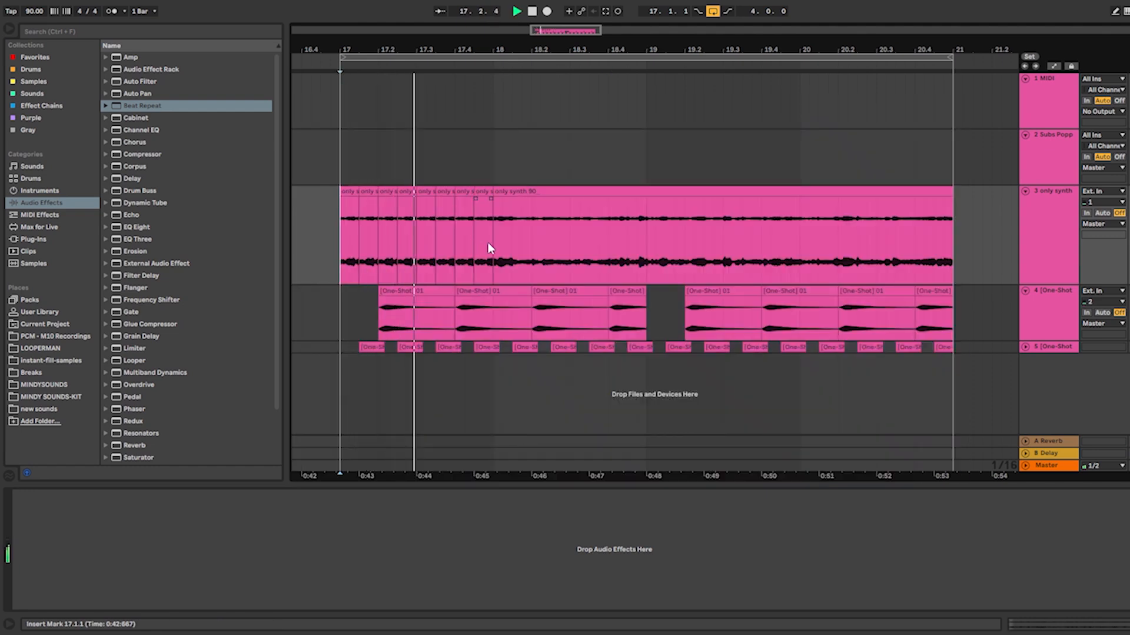
# Step: Extend the repeated synth slices from 18.1.1 to 18.3.1 on the only synth track and play back from 18.1.1
pyautogui.click(599, 234)
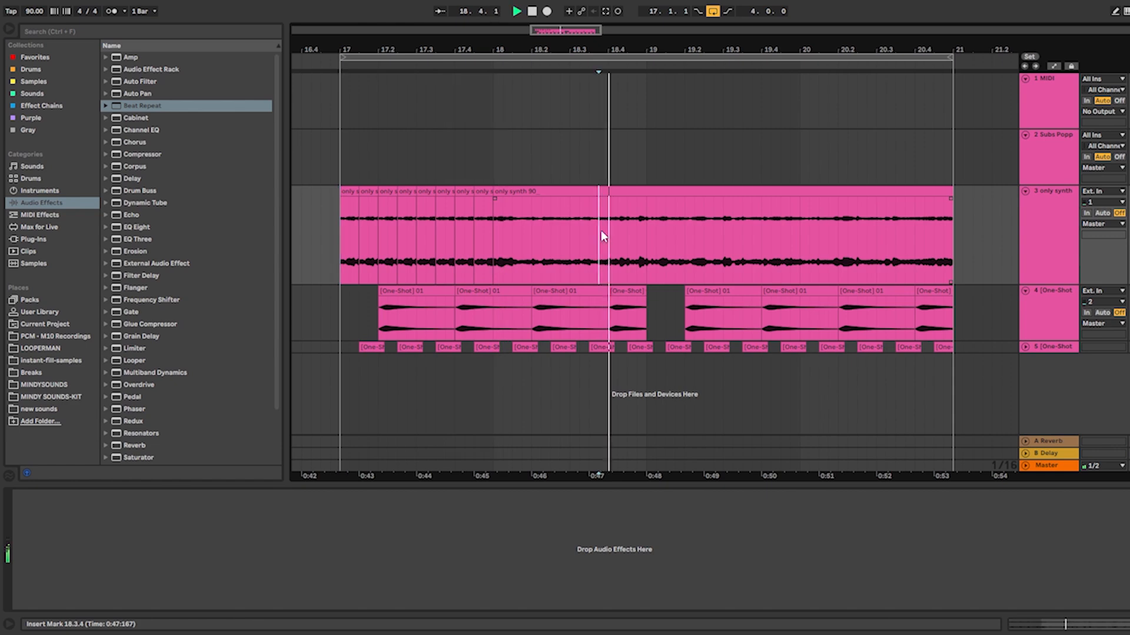
pyautogui.moveTo(608, 232); pyautogui.dragTo(629, 230)
pyautogui.click(499, 229)
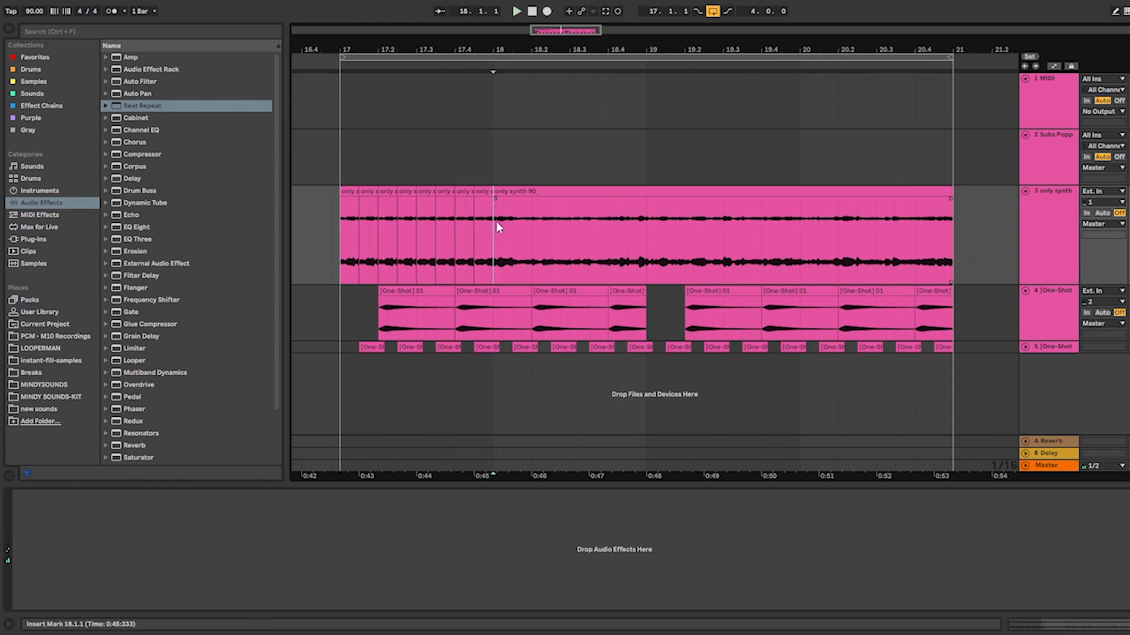
pyautogui.click(491, 235)
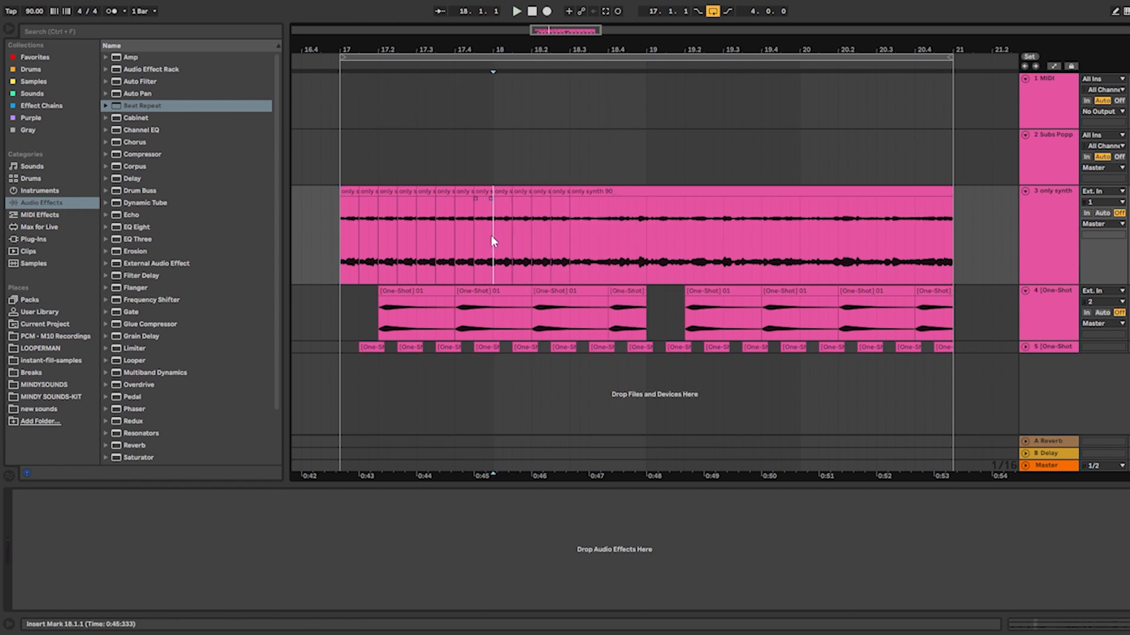
pyautogui.press('space')
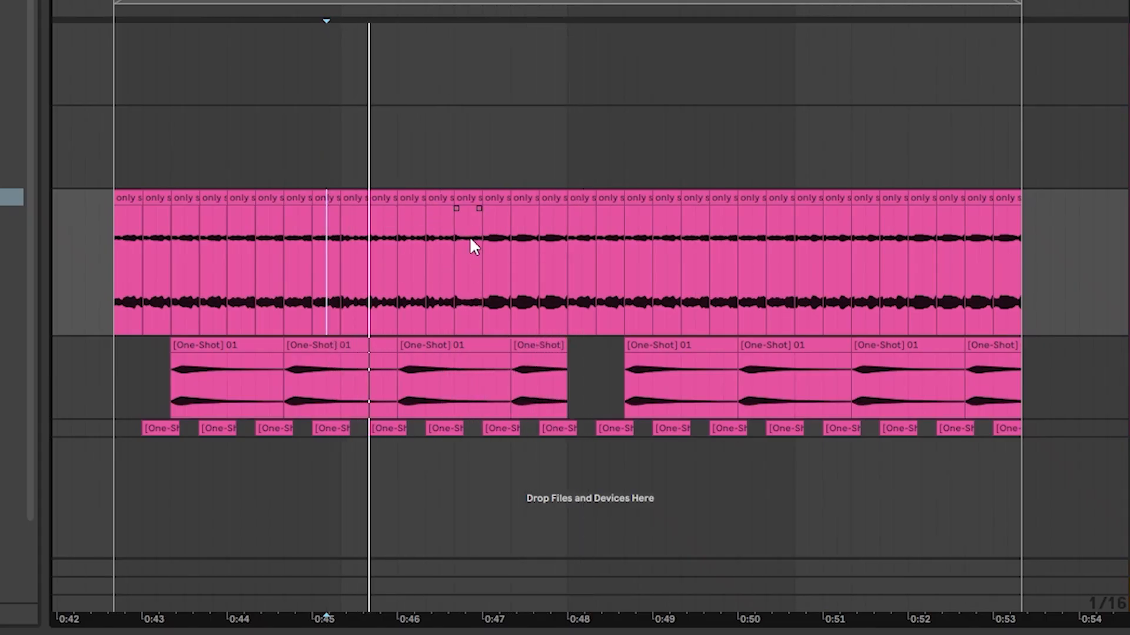
# Step: Duplicate the synth slice at 18.3.1 three times so the copies fill the track up to bar 19
pyautogui.click(469, 200)
pyautogui.hotkey('ctrl', 'd')
pyautogui.hotkey('ctrl', 'd')
pyautogui.hotkey('ctrl', 'd')
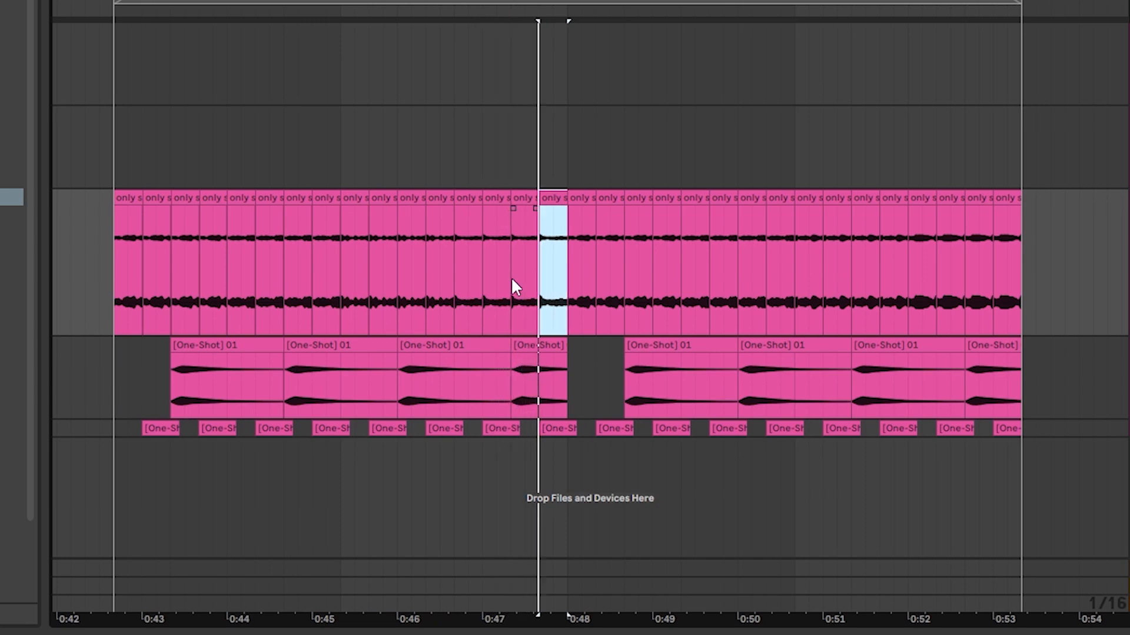
# Step: Duplicate the first two bars of synth slices so they fill bars 19 and 20
pyautogui.hscroll(-1, 176, 259)
pyautogui.moveTo(171, 260); pyautogui.dragTo(625, 274)
pyautogui.hotkey('ctrl', 'd')
pyautogui.click(616, 257)
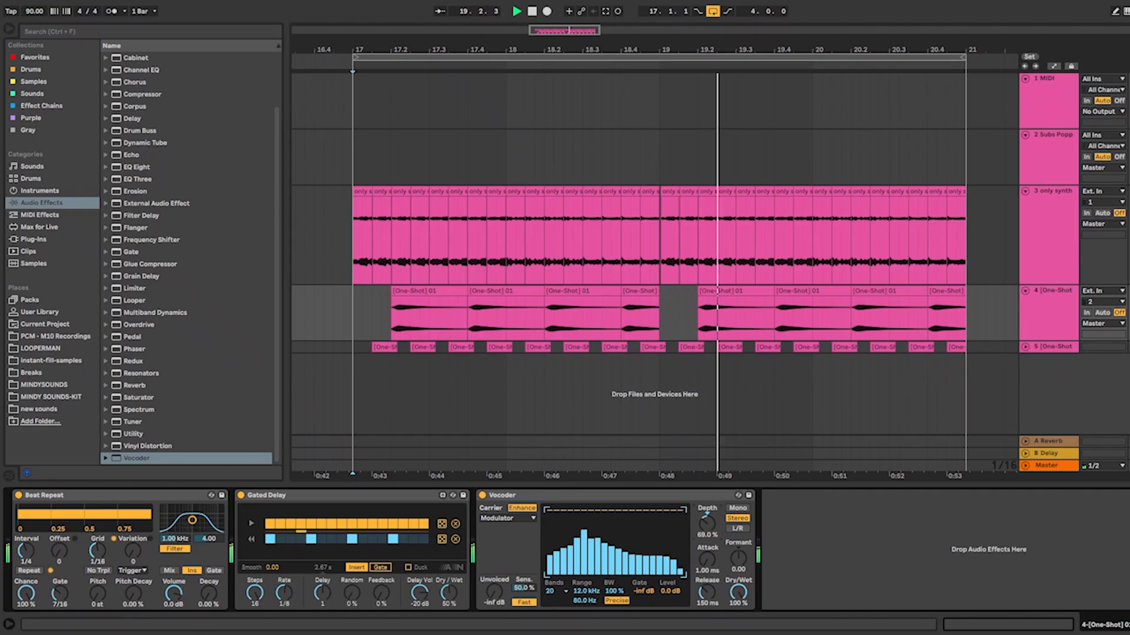
# Step: Raise the Vocoder's depth on the One-Shot 01 track
pyautogui.moveTo(707, 523); pyautogui.dragTo(707, 481)
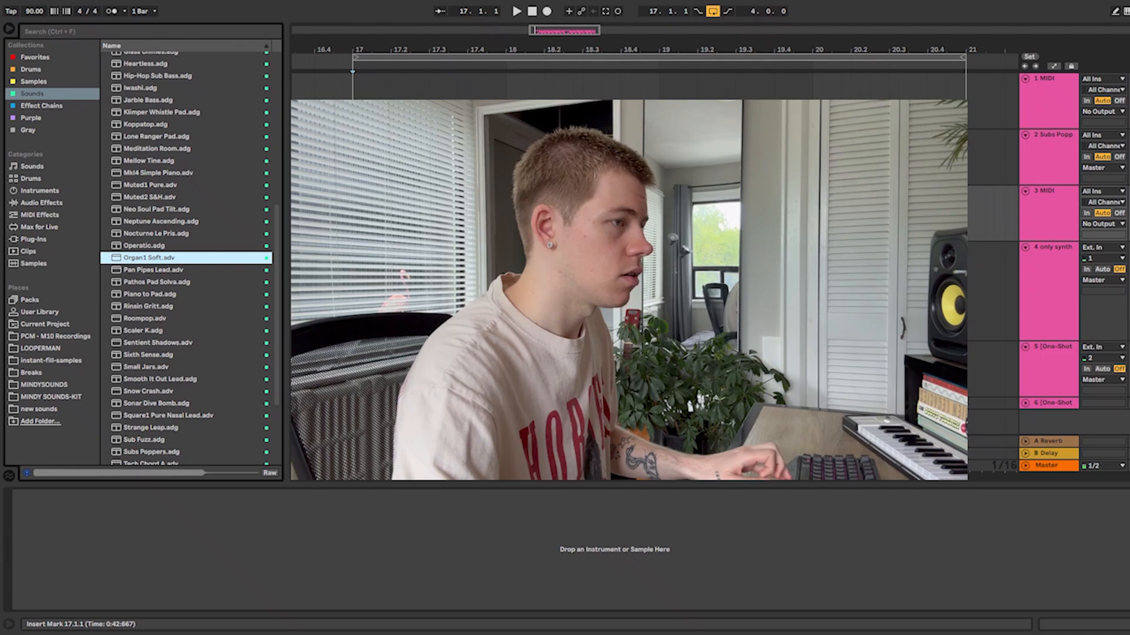
# Step: Load the Organ1 Soft preset onto the new MIDI track above the synth track and start playback from bar 17
pyautogui.press('Return')
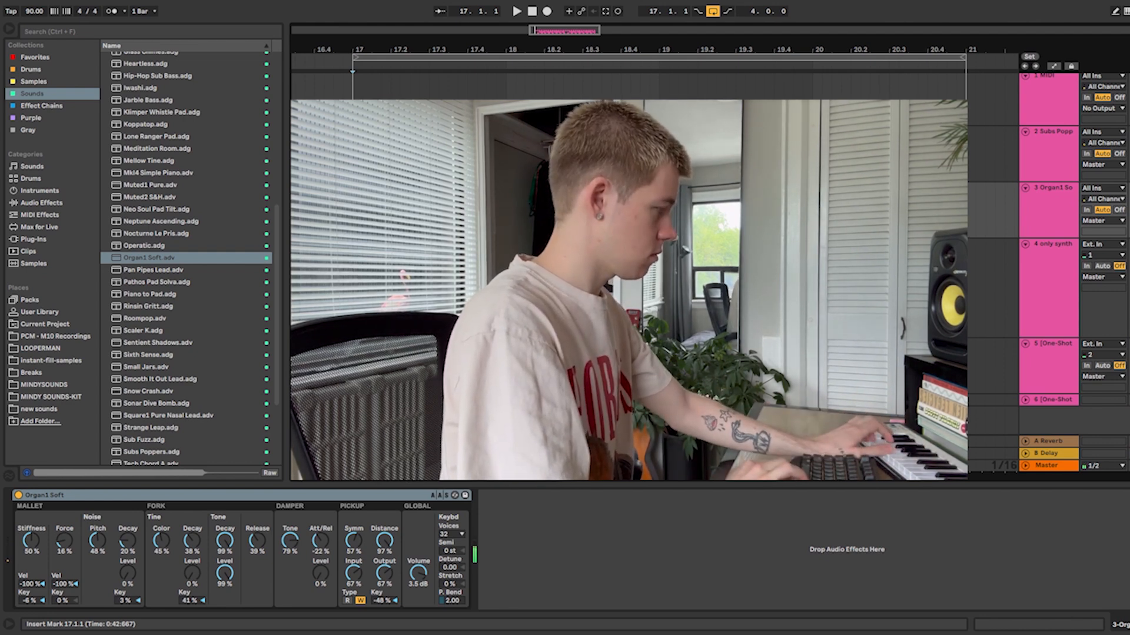
pyautogui.press('space')
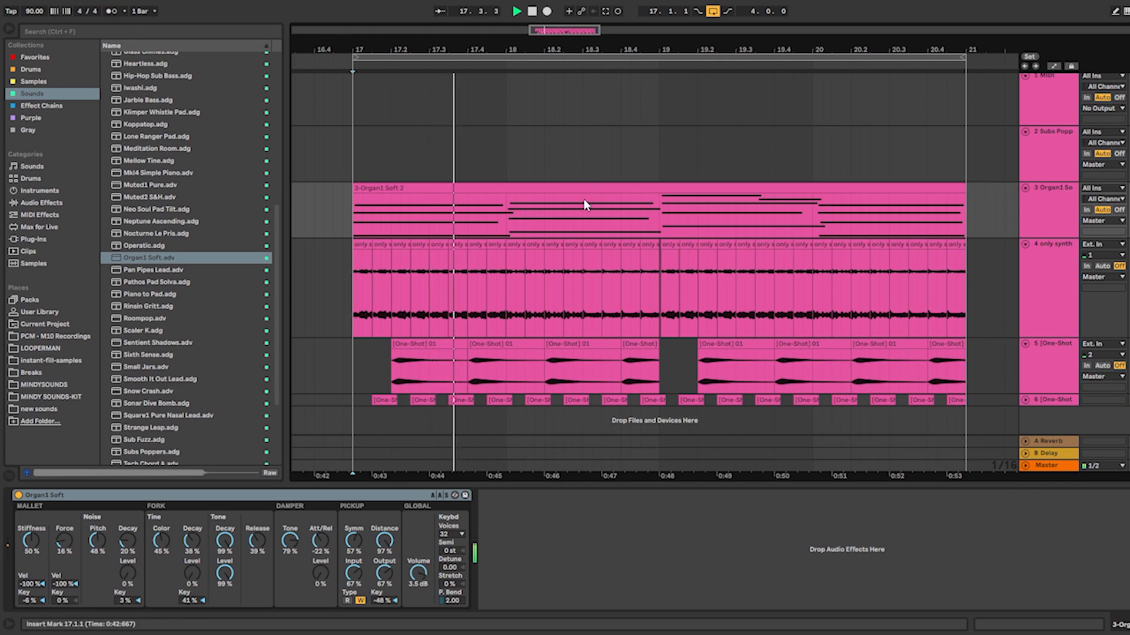
# Step: Align the note ends of the first two chords in the recorded organ clip with the chord changes and play the loop
pyautogui.doubleClick(585, 205)
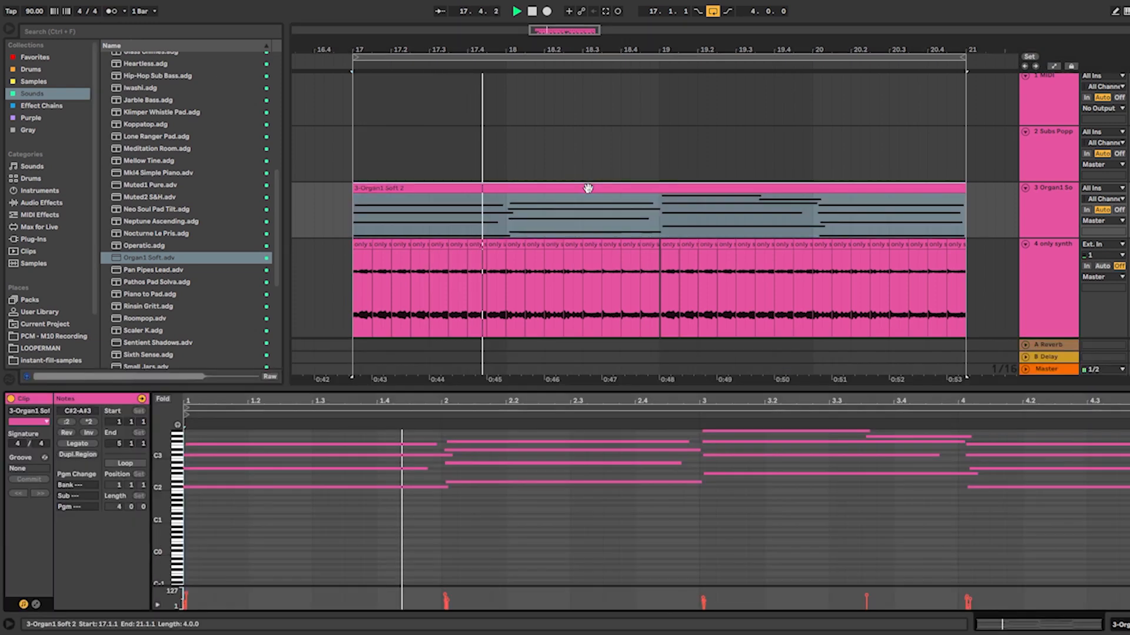
pyautogui.click(449, 456)
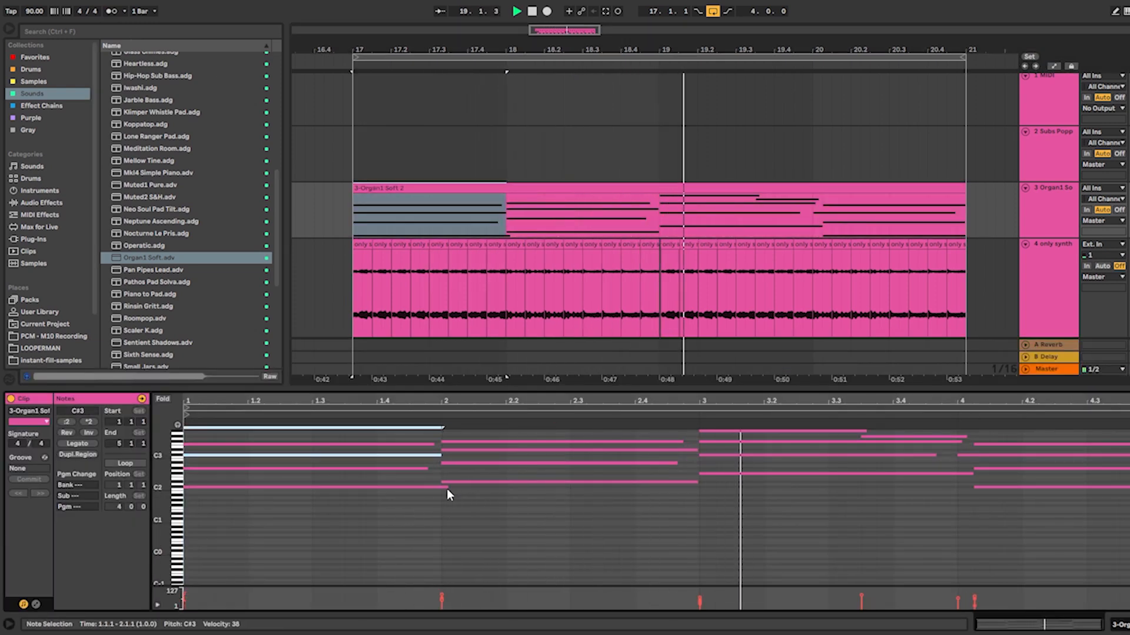
pyautogui.moveTo(447, 488); pyautogui.dragTo(436, 469)
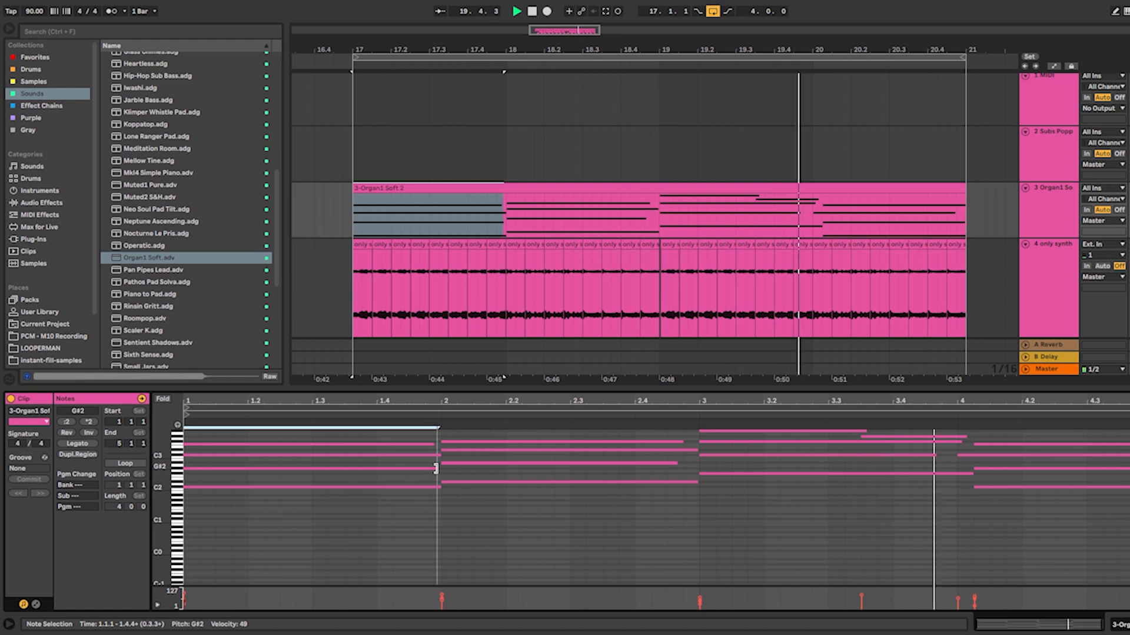
pyautogui.click(489, 473)
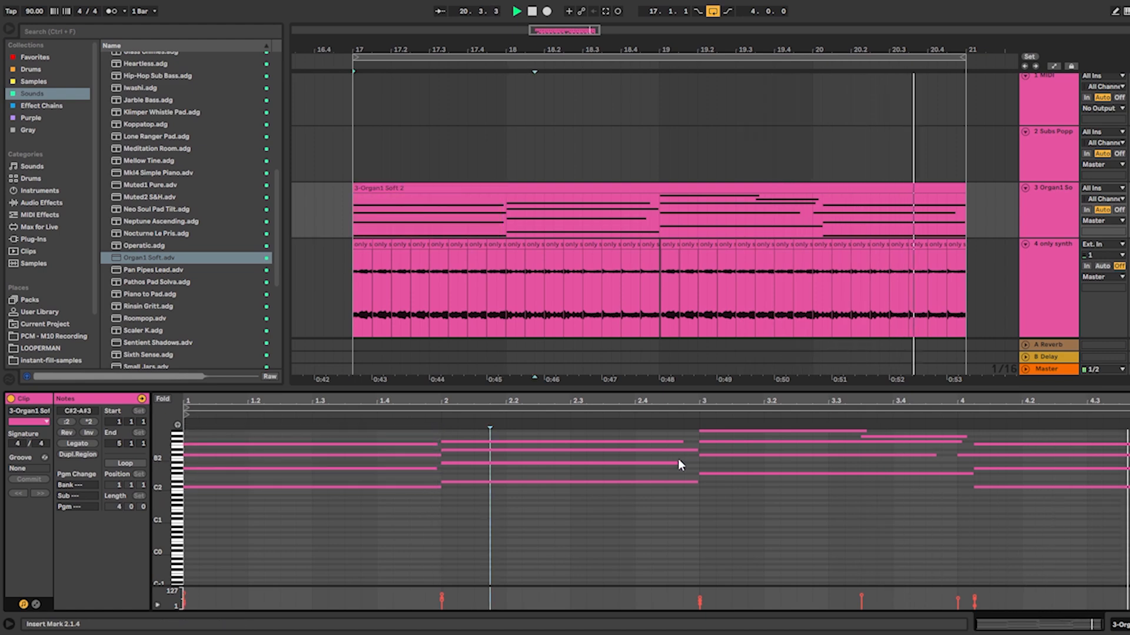
pyautogui.moveTo(677, 463); pyautogui.dragTo(695, 464)
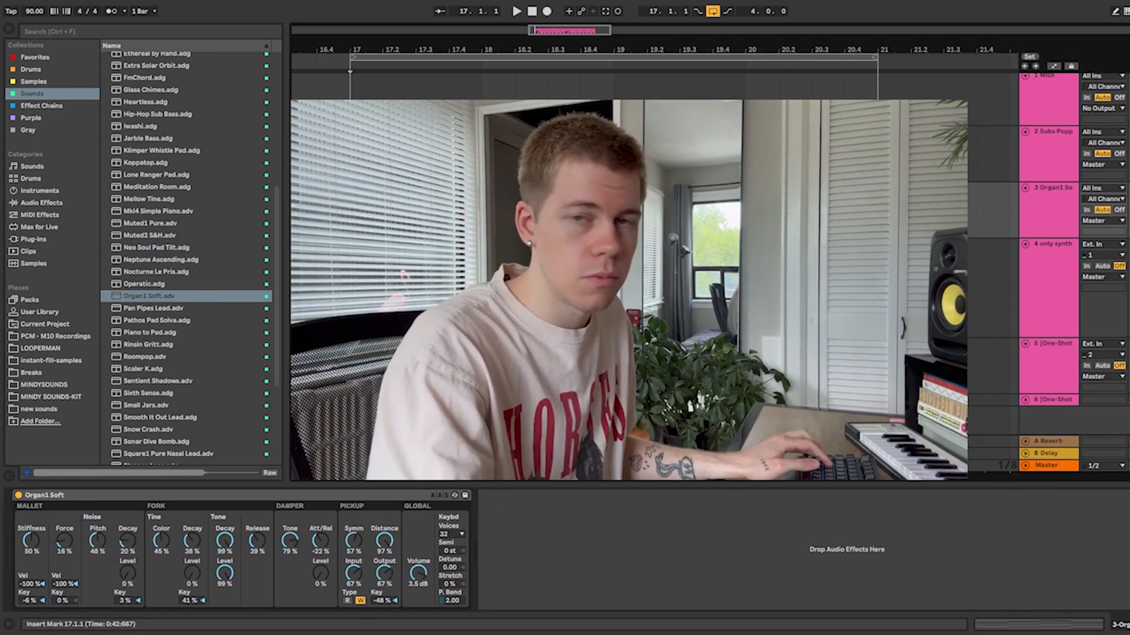
pyautogui.press('space')
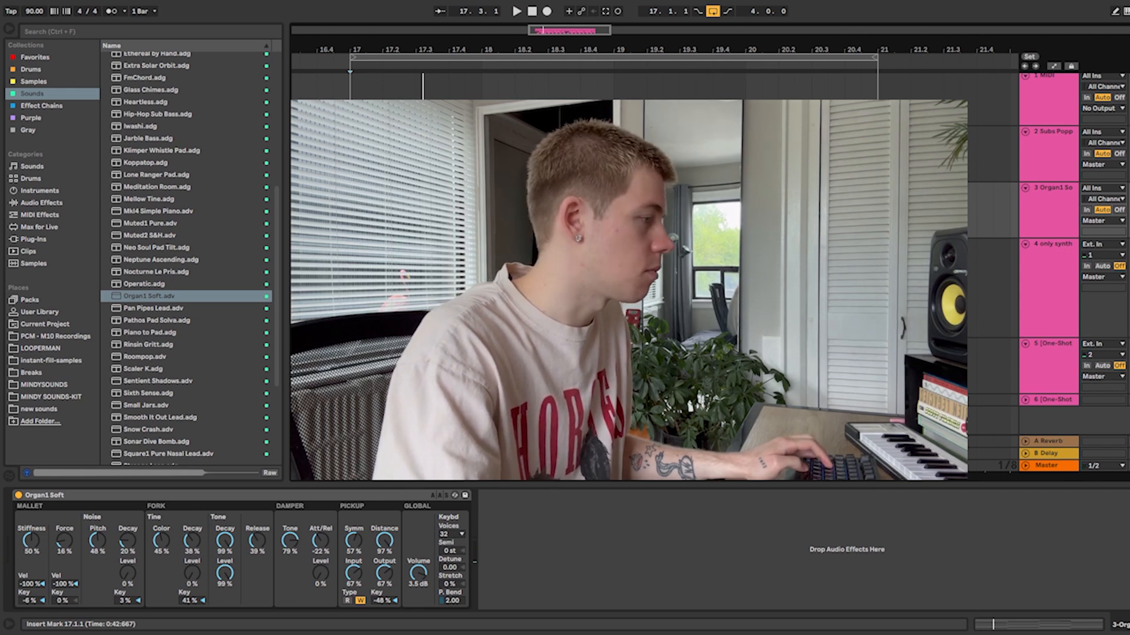
# Step: Group the two new audio tracks and name the group drums
pyautogui.click(1049, 154)
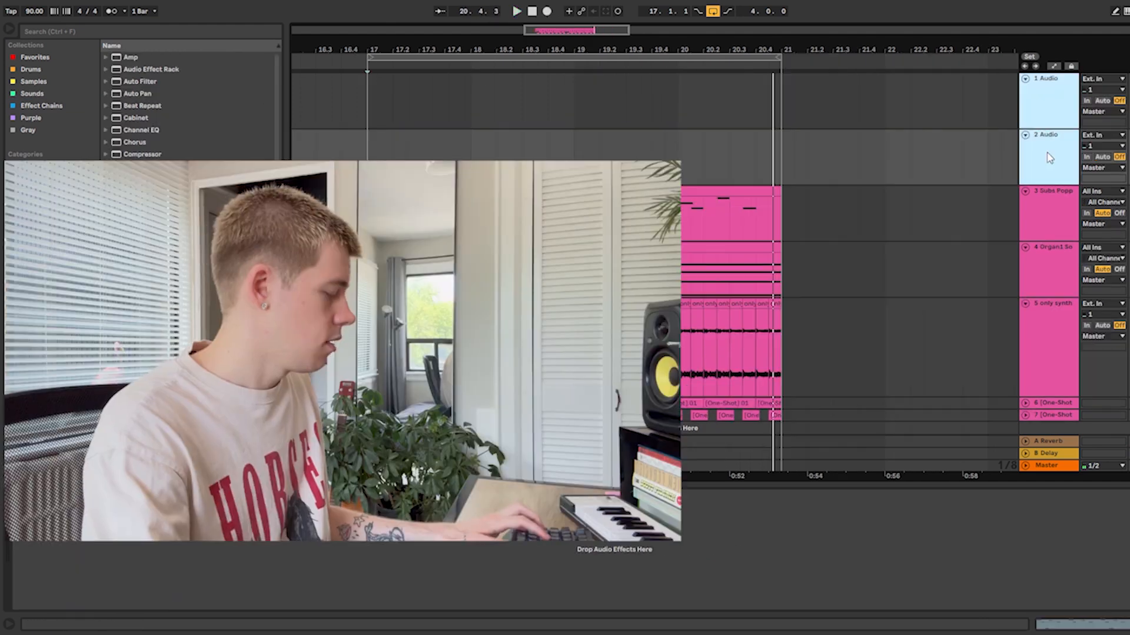
pyautogui.click(1043, 110)
pyautogui.hotkey('ctrl', 'r')
pyautogui.write('drums')
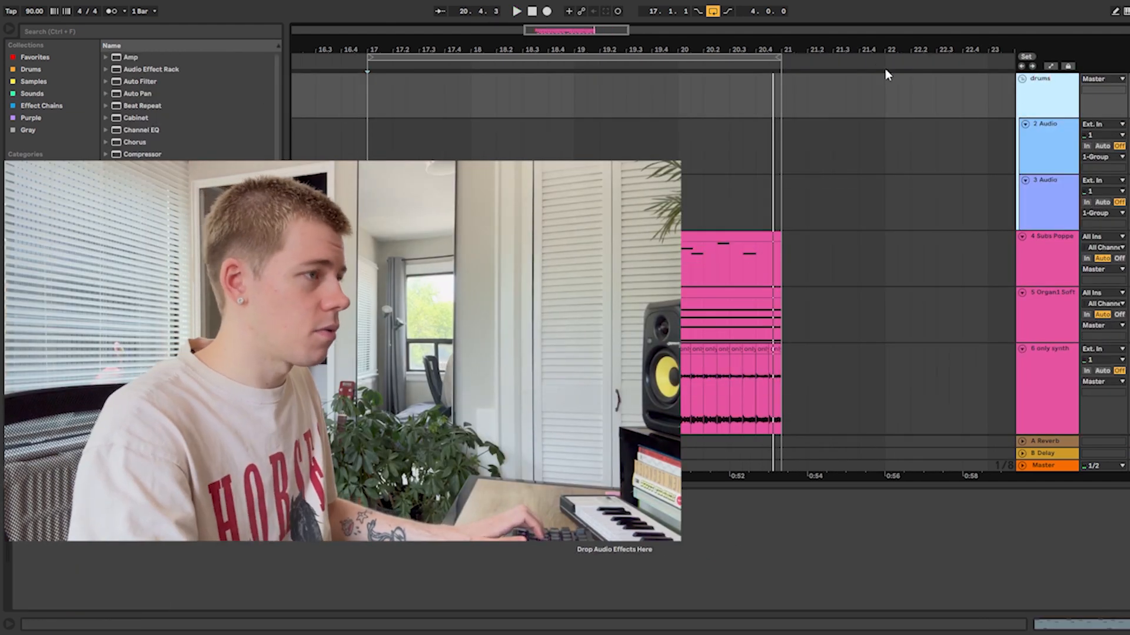
pyautogui.press('Return')
# Step: Add the Compressor audio effect to the drums group track
pyautogui.click(935, 125)
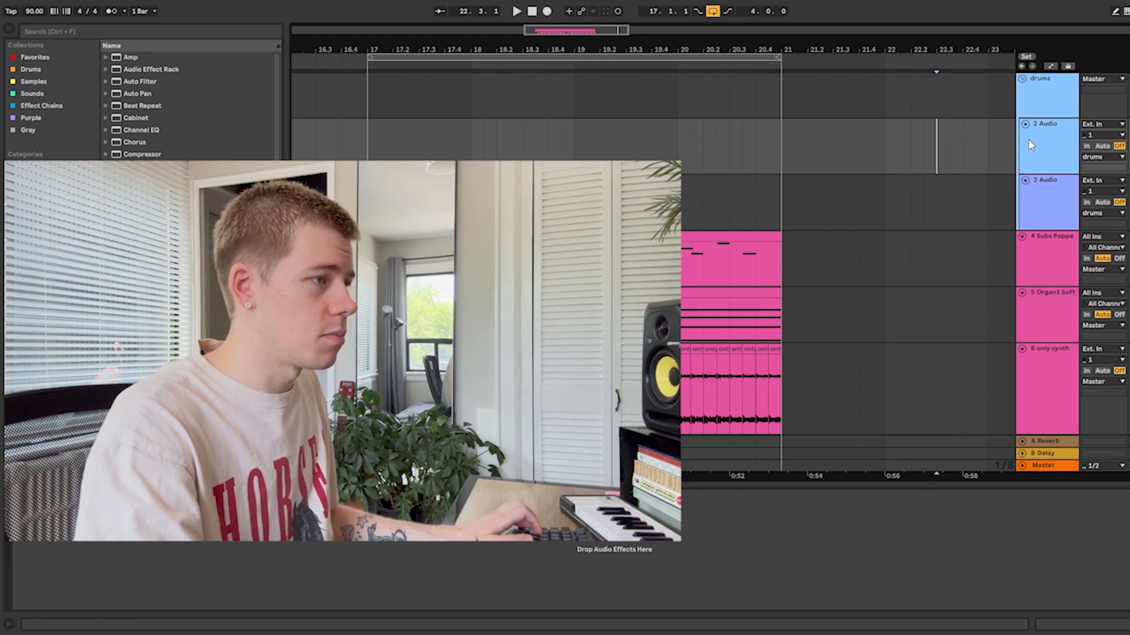
pyautogui.click(1047, 156)
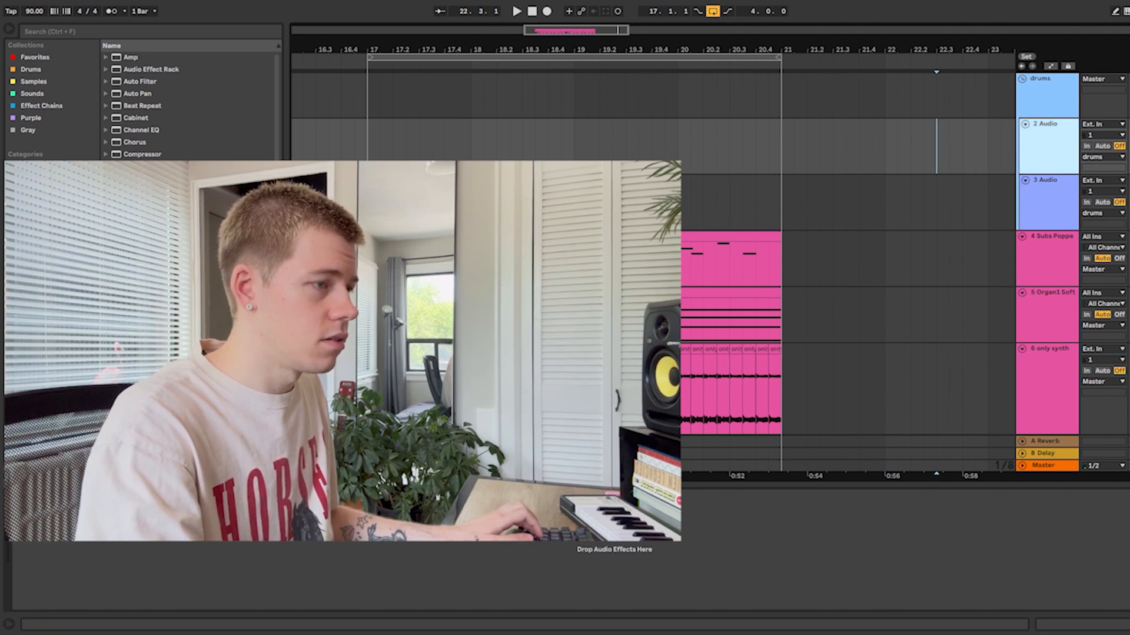
pyautogui.click(369, 86)
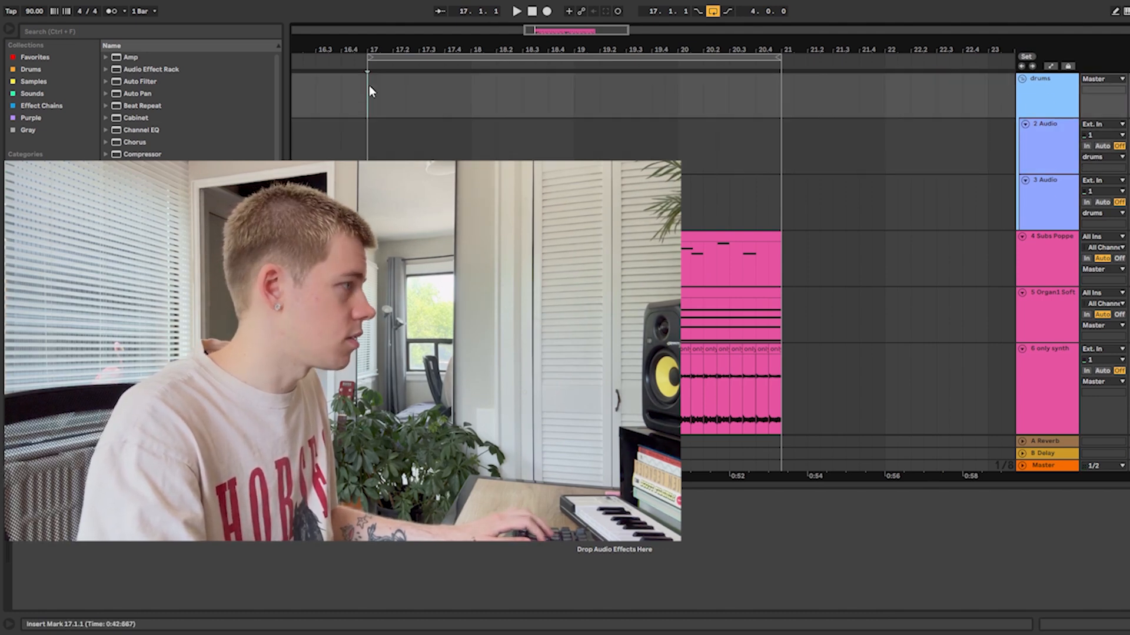
pyautogui.doubleClick(154, 155)
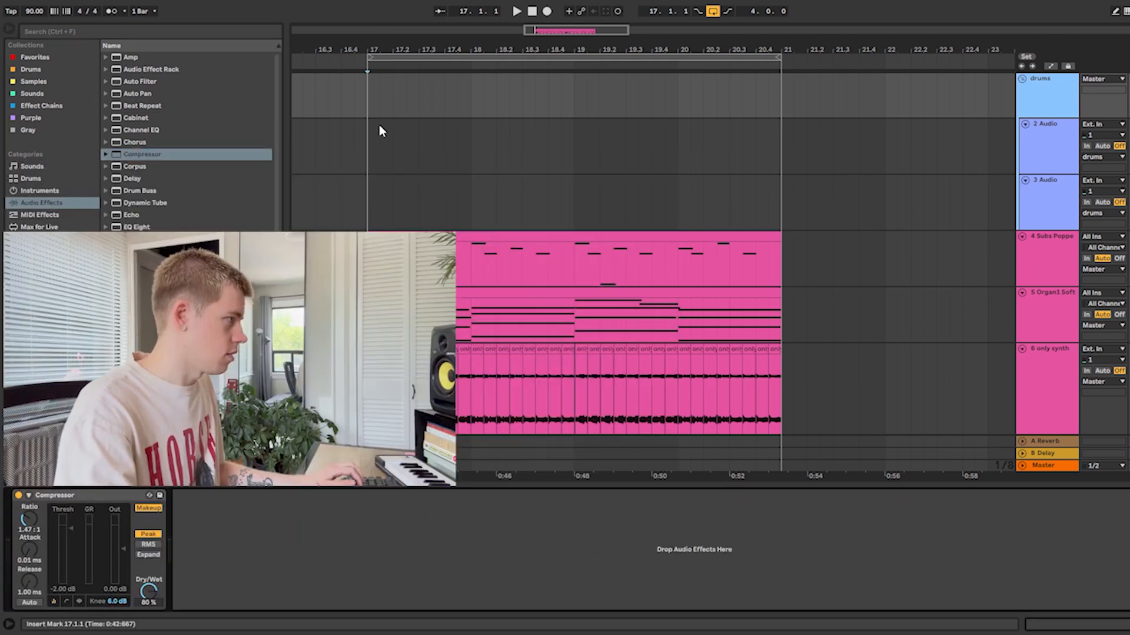
# Step: Rename the two audio tracks inside the drums group as kick and snare
pyautogui.click(369, 132)
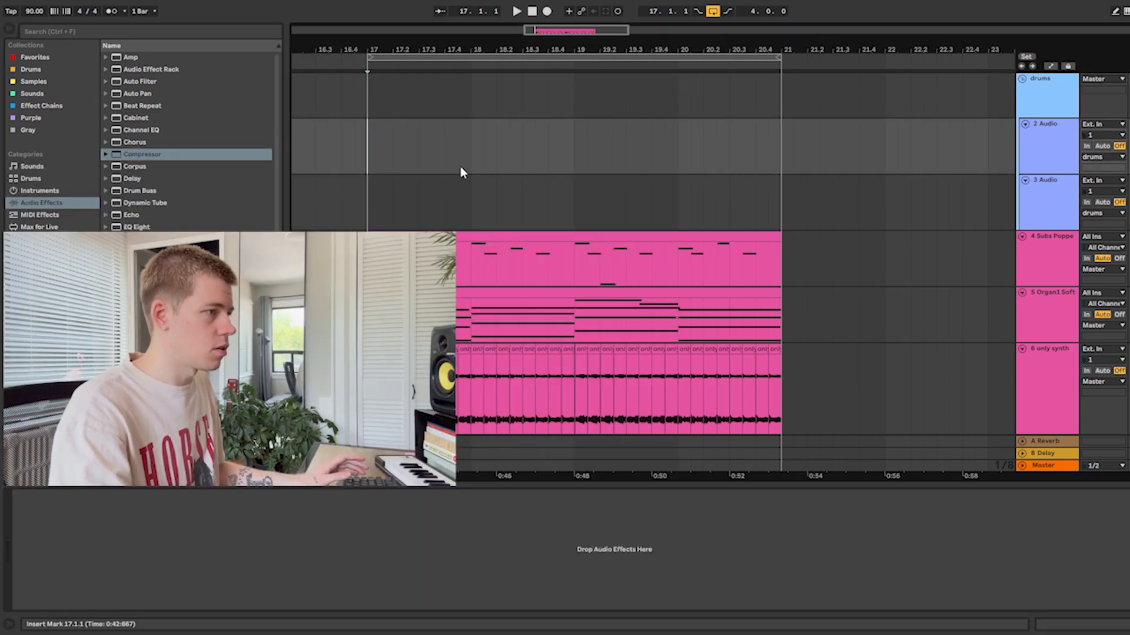
pyautogui.click(1044, 154)
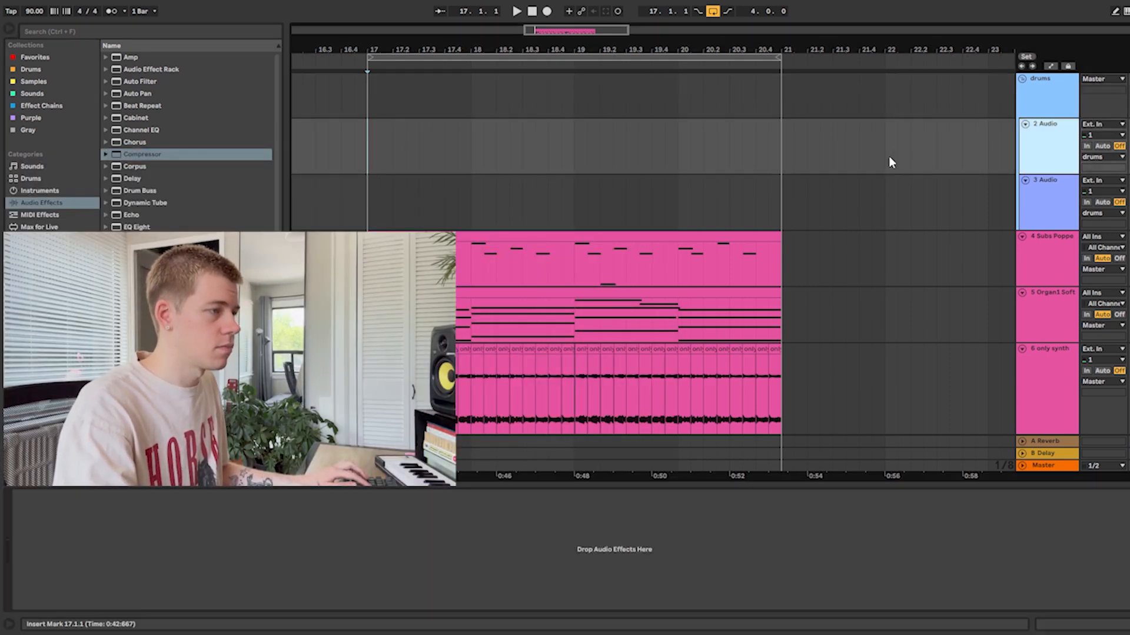
pyautogui.hotkey('ctrl', 'r')
pyautogui.write('kick')
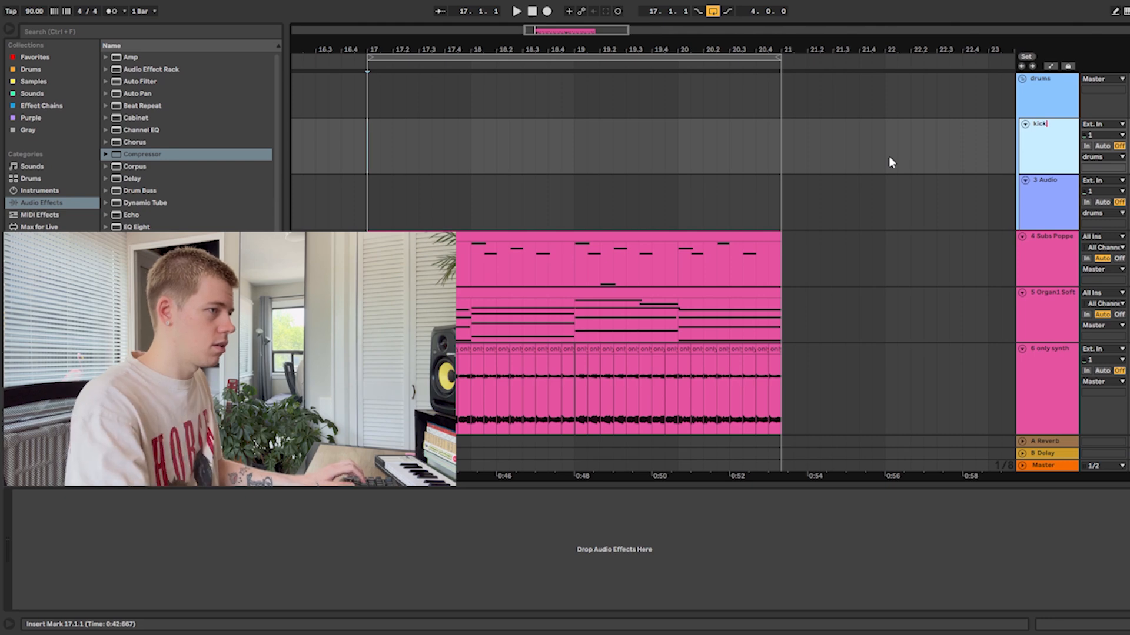
pyautogui.click(892, 161)
pyautogui.click(1044, 207)
pyautogui.hotkey('ctrl', 'r')
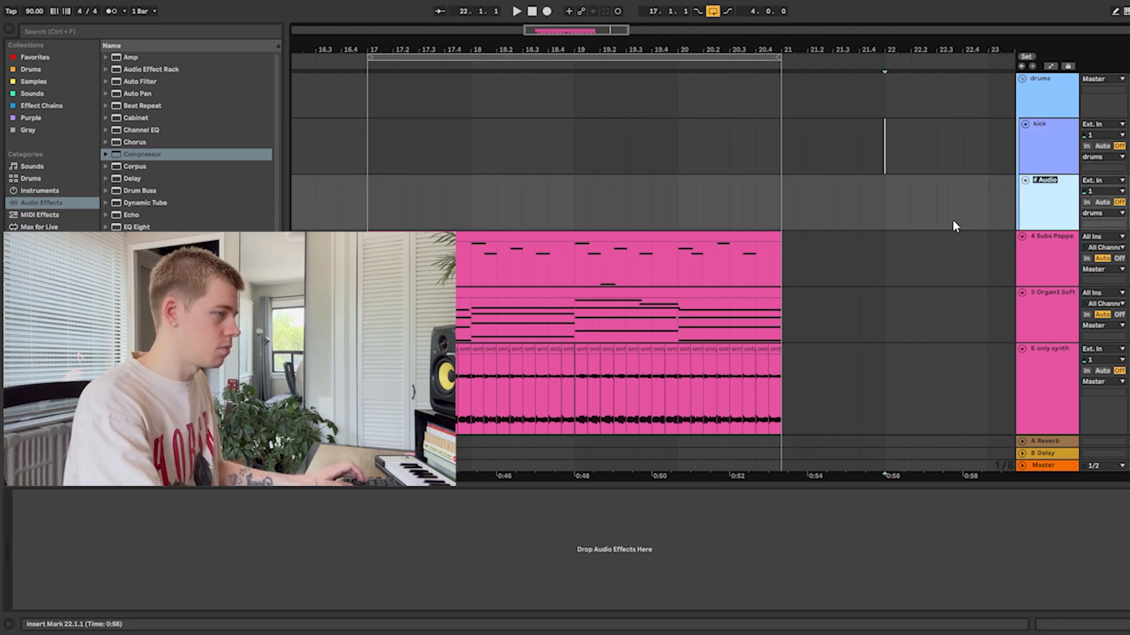
pyautogui.write('snare')
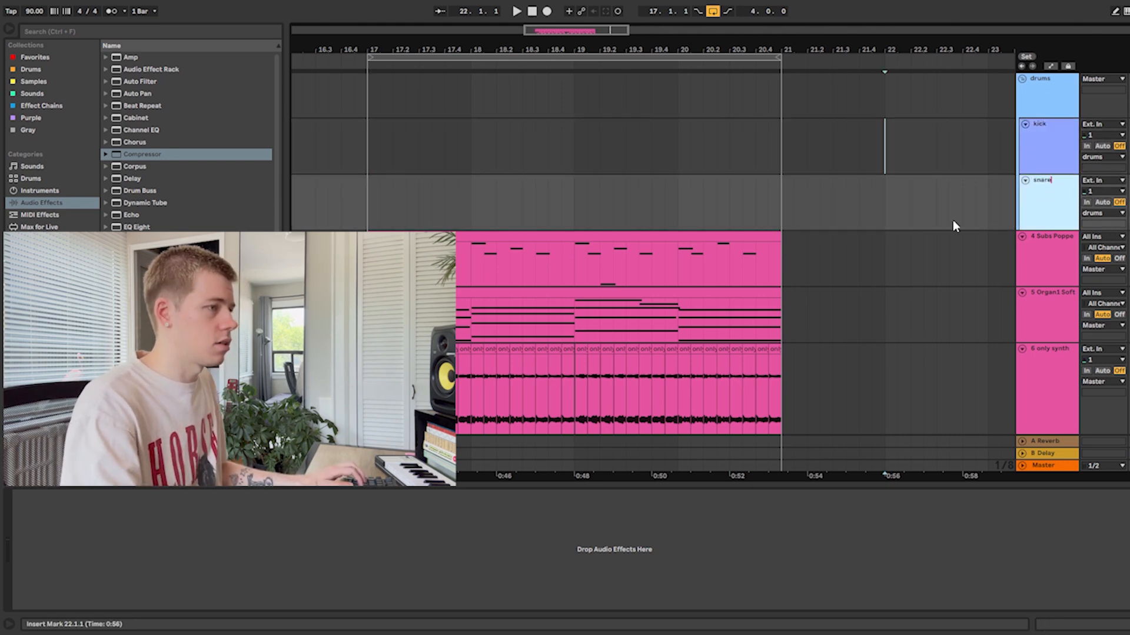
pyautogui.click(950, 220)
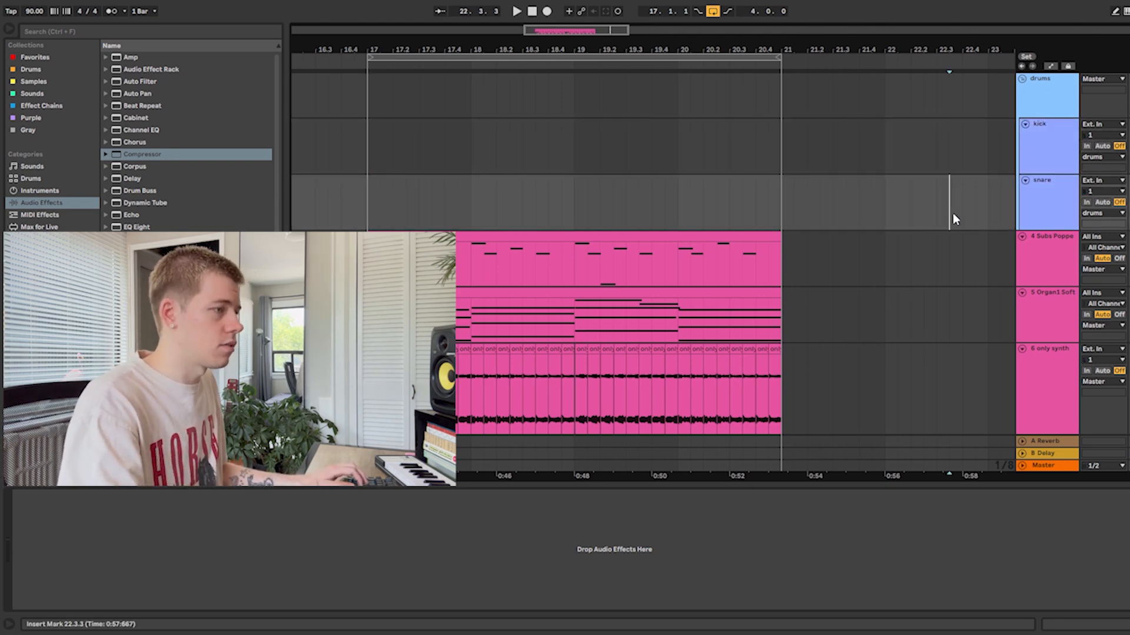
# Step: Insert a new audio track below the snare track
pyautogui.click(377, 202)
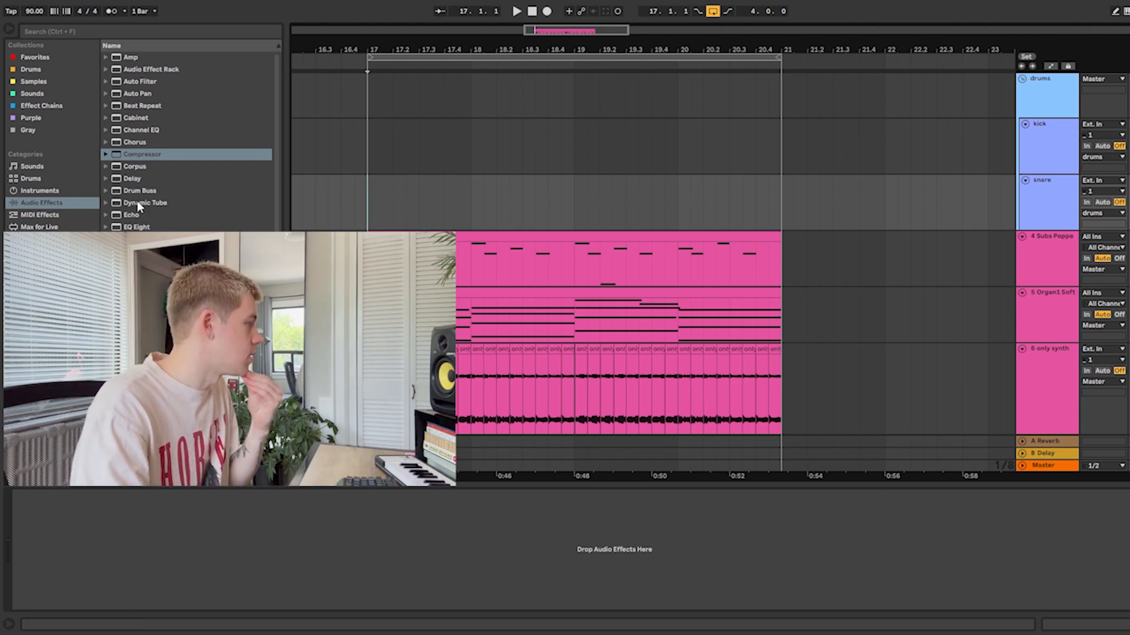
pyautogui.click(368, 203)
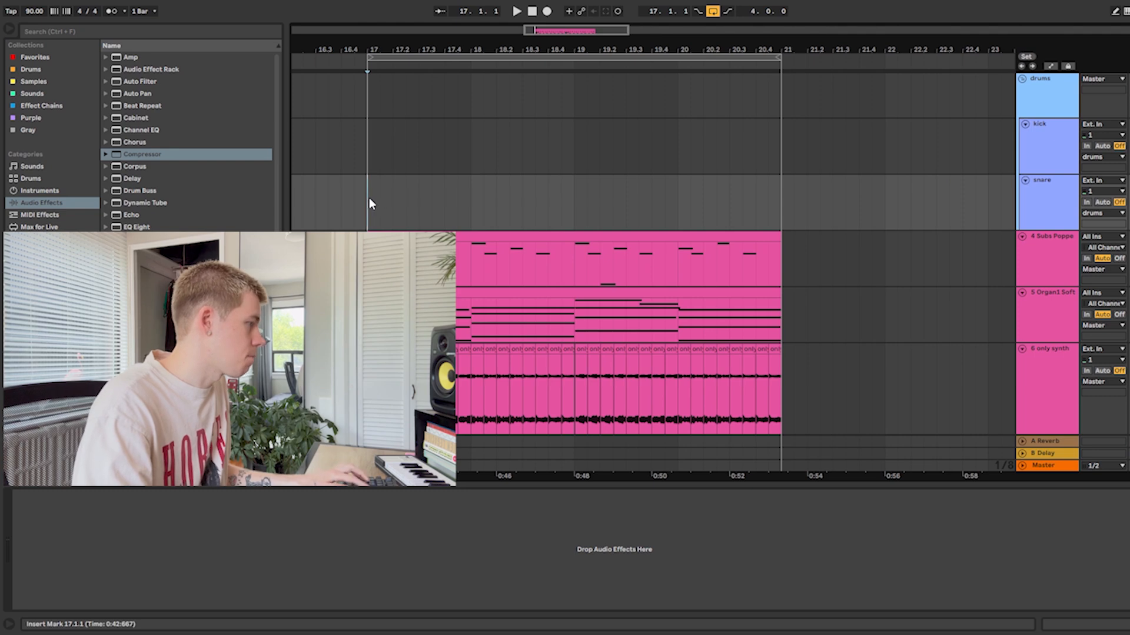
pyautogui.hotkey('ctrl', 't')
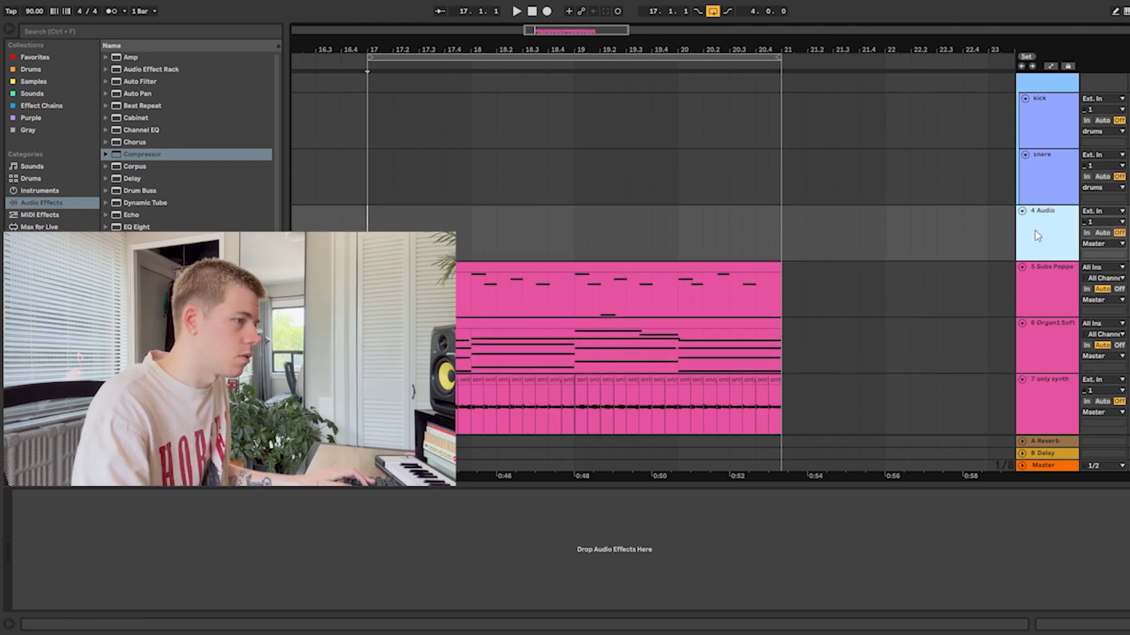
pyautogui.scroll(1, 827, 291)
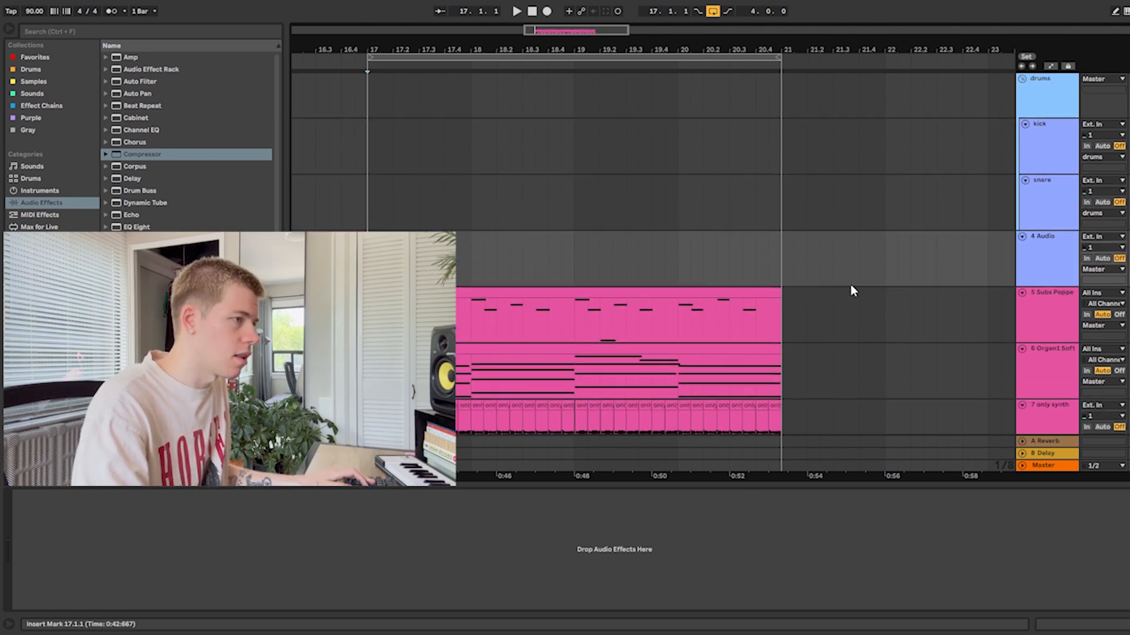
# Step: Place the OSS_SS_87_drum_top_loop_fast_sidestick sample from the One Stop Shop drum_tops folder on the 4 Audio track at bar 17 and play it
pyautogui.hscroll(-1, 780, 276)
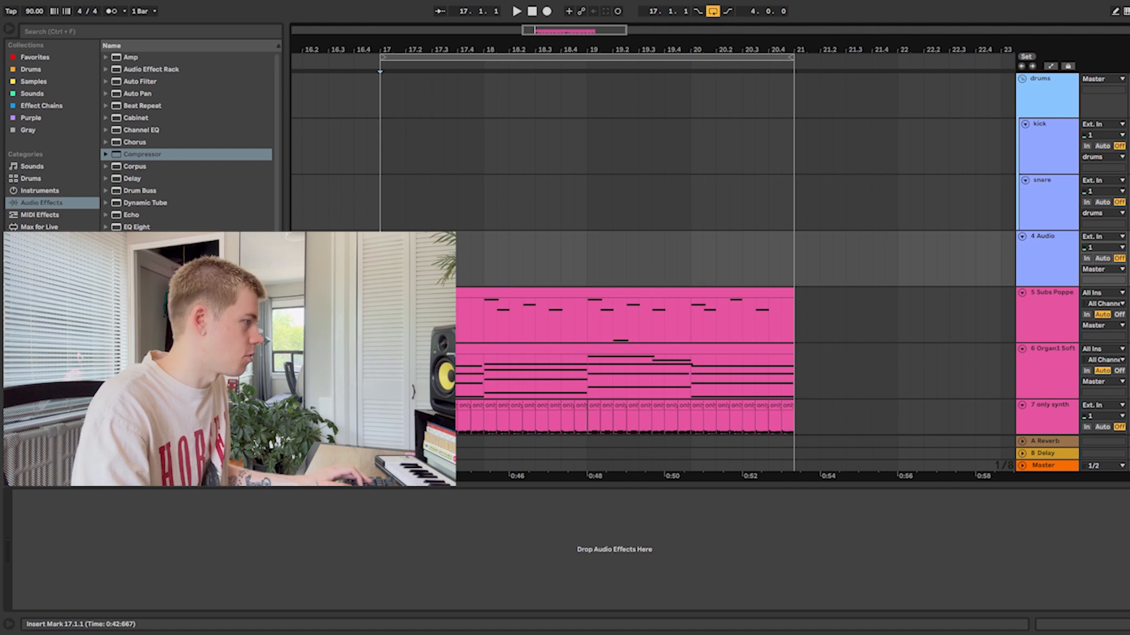
pyautogui.click(34, 57)
pyautogui.click(106, 94)
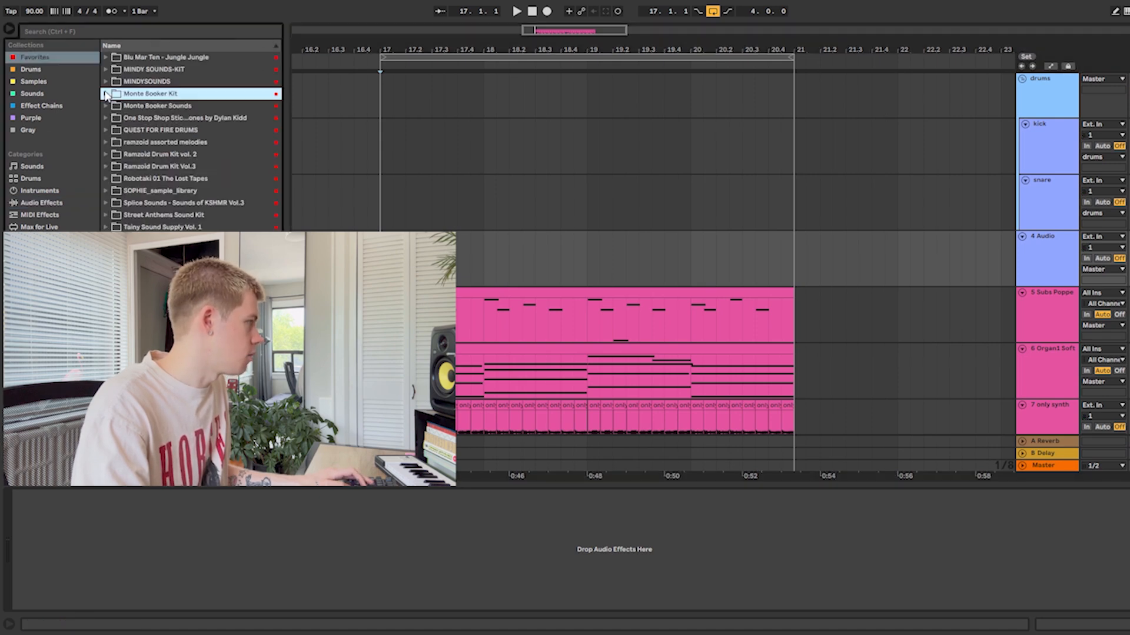
pyautogui.click(107, 118)
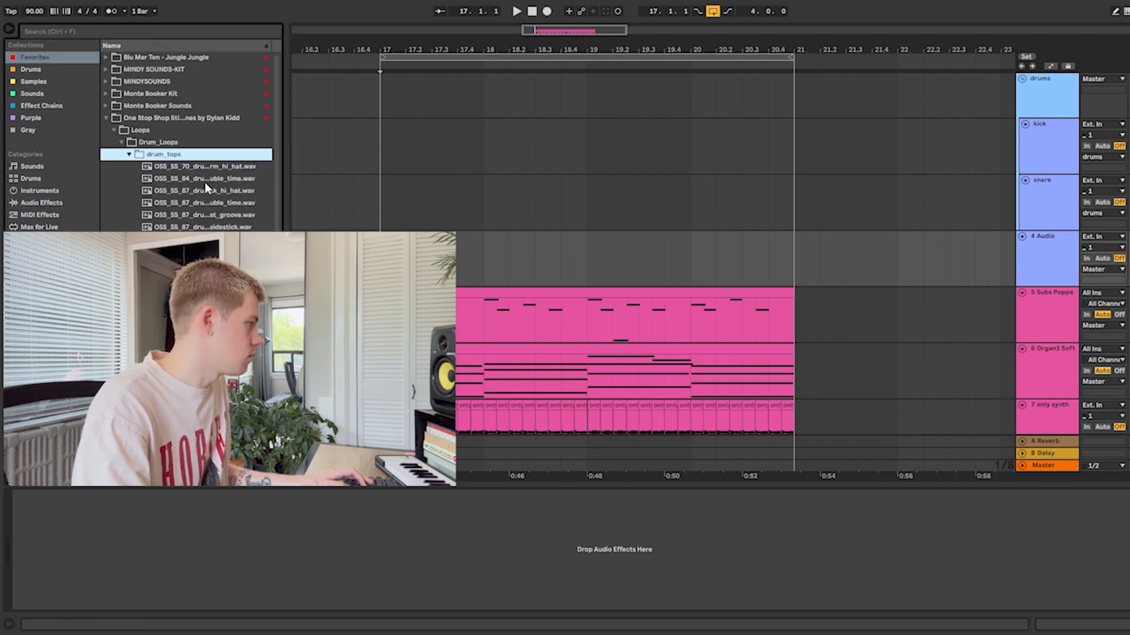
pyautogui.click(185, 215)
pyautogui.click(202, 227)
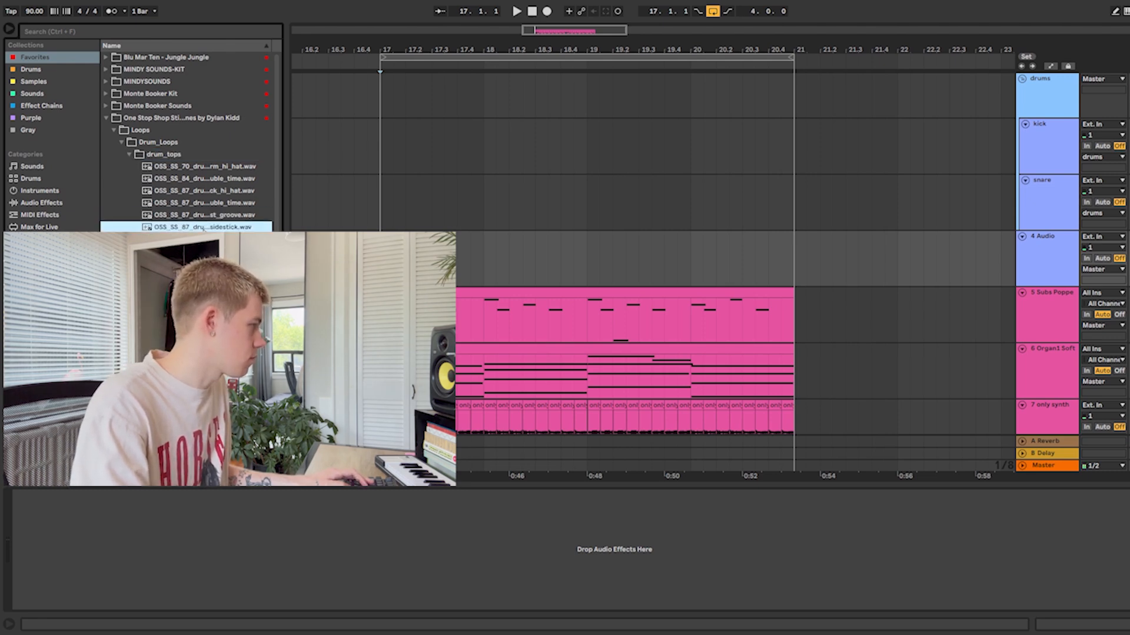
pyautogui.moveTo(226, 230); pyautogui.dragTo(386, 259)
pyautogui.press('space')
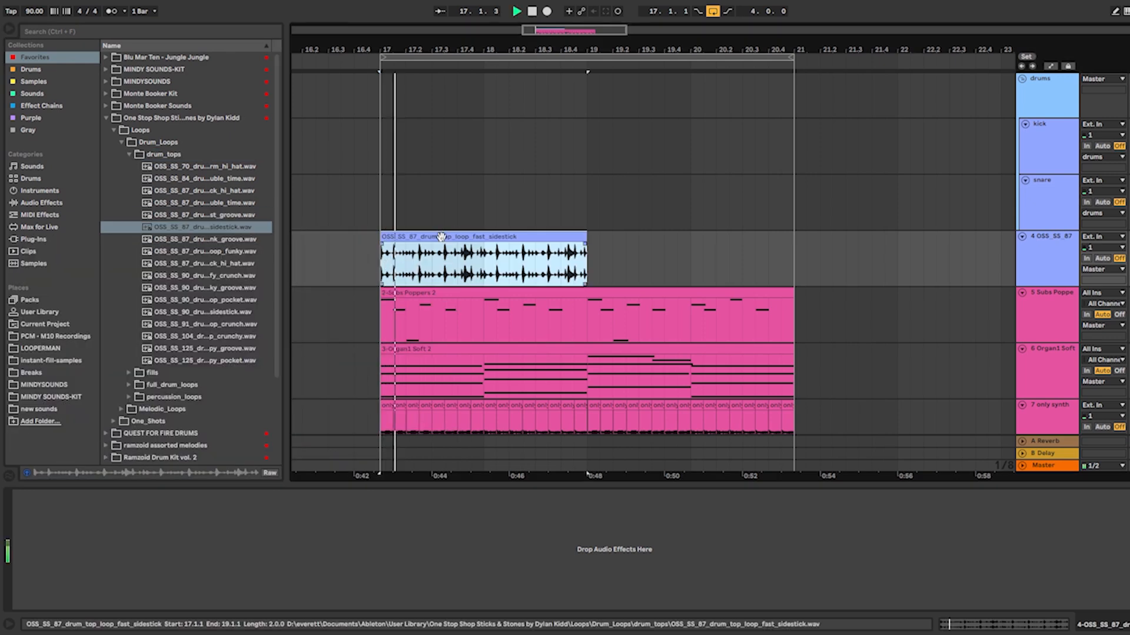
# Step: Set the sidestick loop's warp mode to Complex Pro and duplicate the clip to fill bars 17 to 21
pyautogui.doubleClick(444, 237)
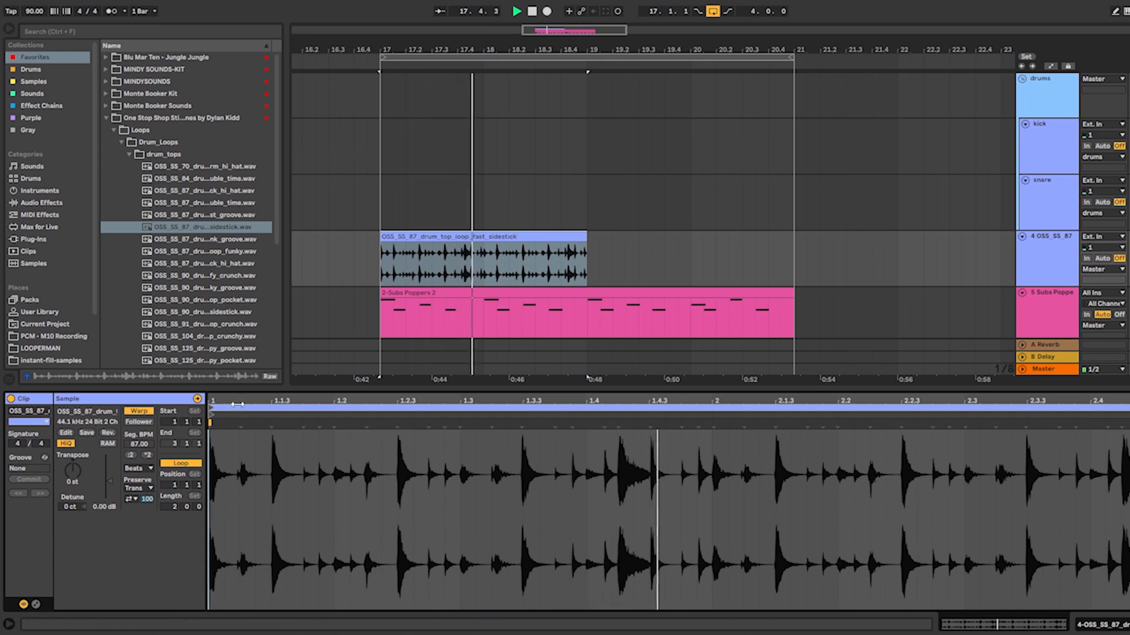
pyautogui.click(148, 523)
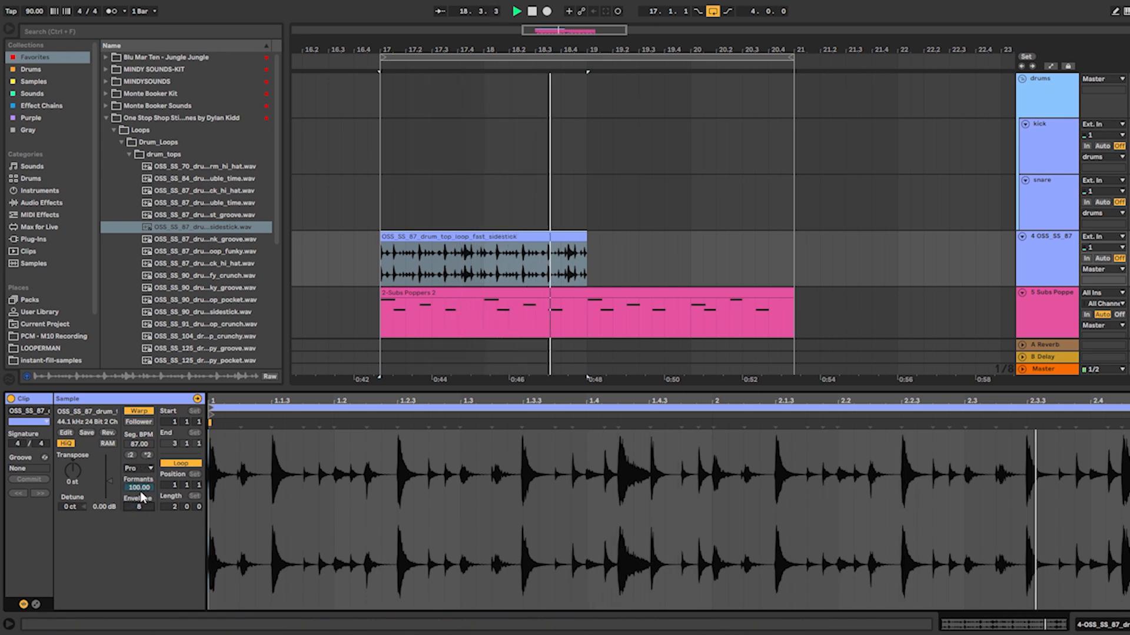
pyautogui.hotkey('shift', 'Tab')
pyautogui.hotkey('ctrl', 'd')
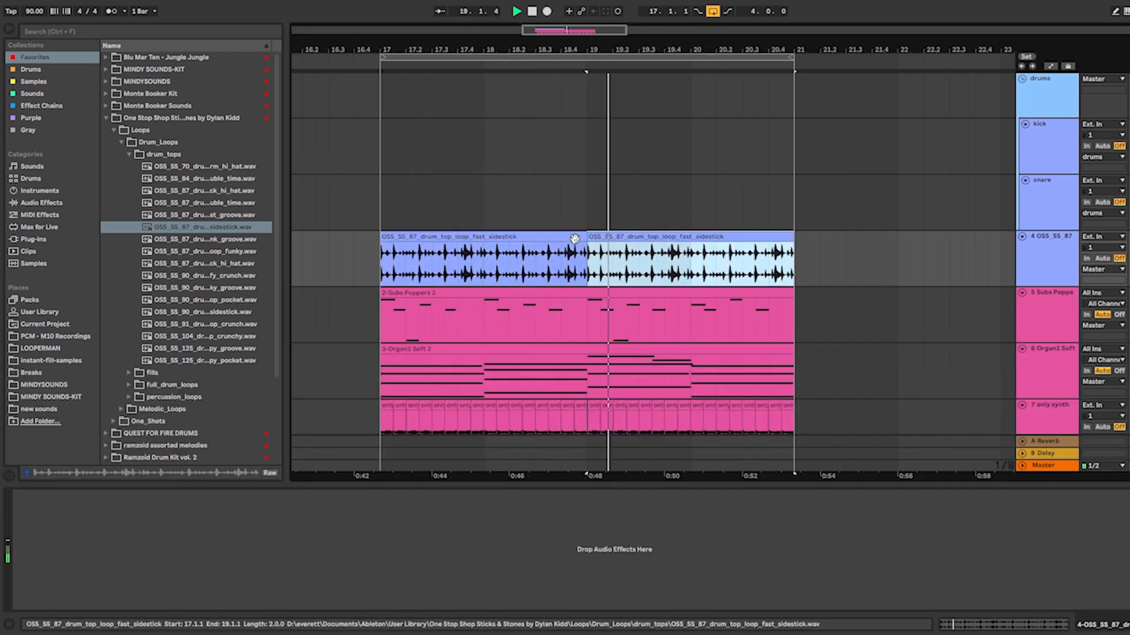
pyautogui.click(386, 266)
pyautogui.hotkey('shift', 'Tab')
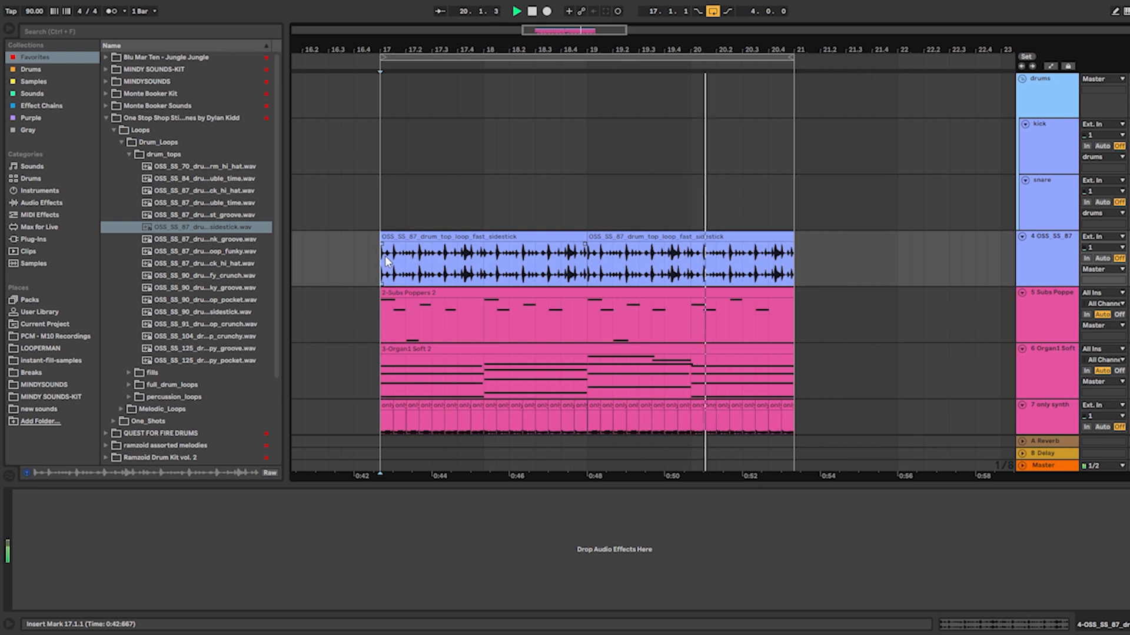
pyautogui.moveTo(562, 51); pyautogui.dragTo(557, 56)
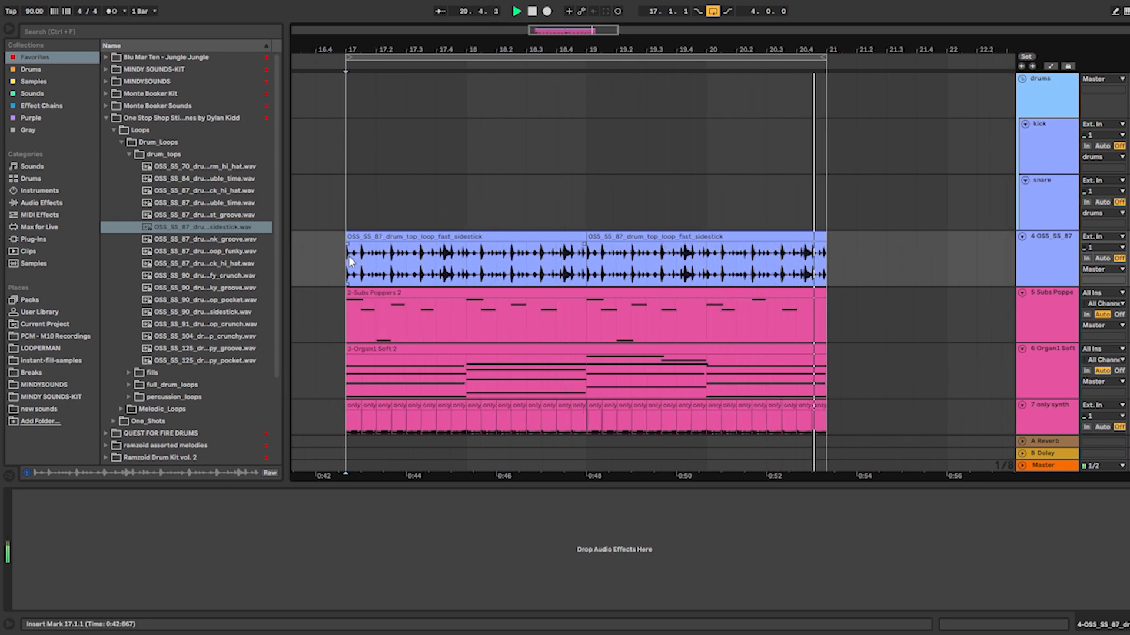
# Step: Delete both sidestick loop clips between bars 17 and 21
pyautogui.moveTo(347, 203); pyautogui.dragTo(826, 203)
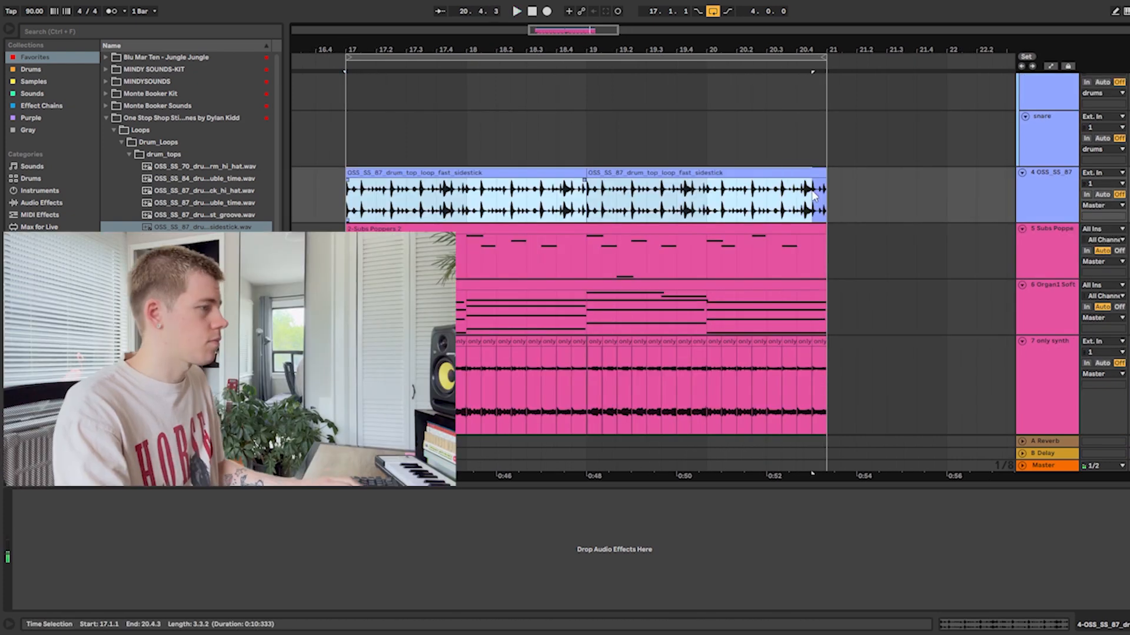
pyautogui.press('Delete')
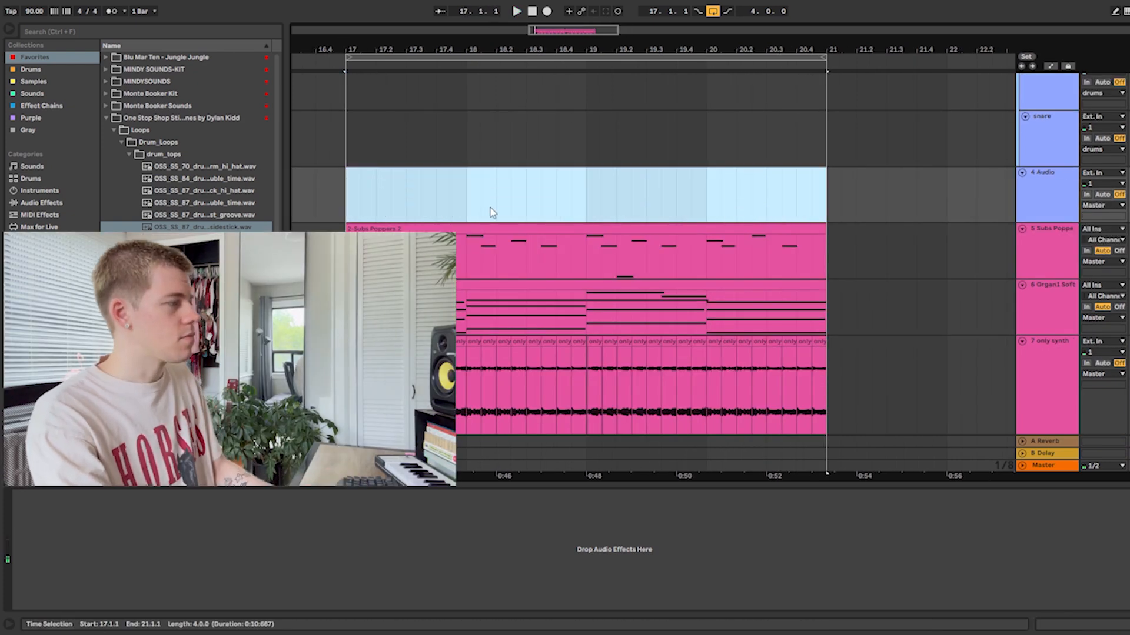
pyautogui.click(480, 204)
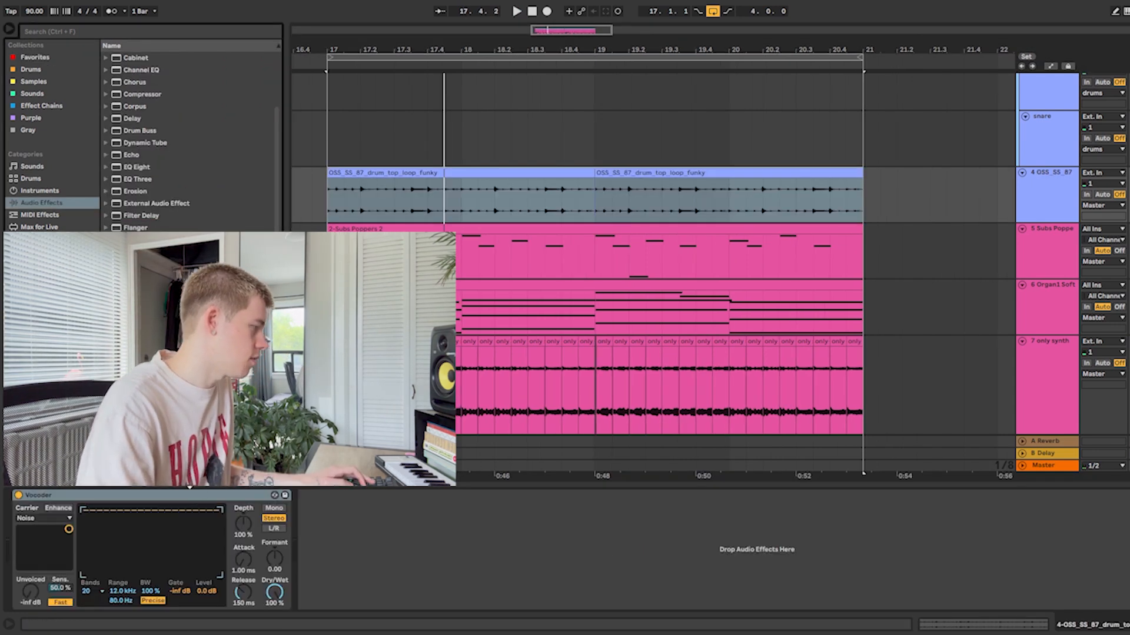
# Step: Enable Enhance on the funky drum loop's Vocoder, with the carrier set to Noise and the formant to -36.0
pyautogui.click(40, 543)
pyautogui.click(59, 510)
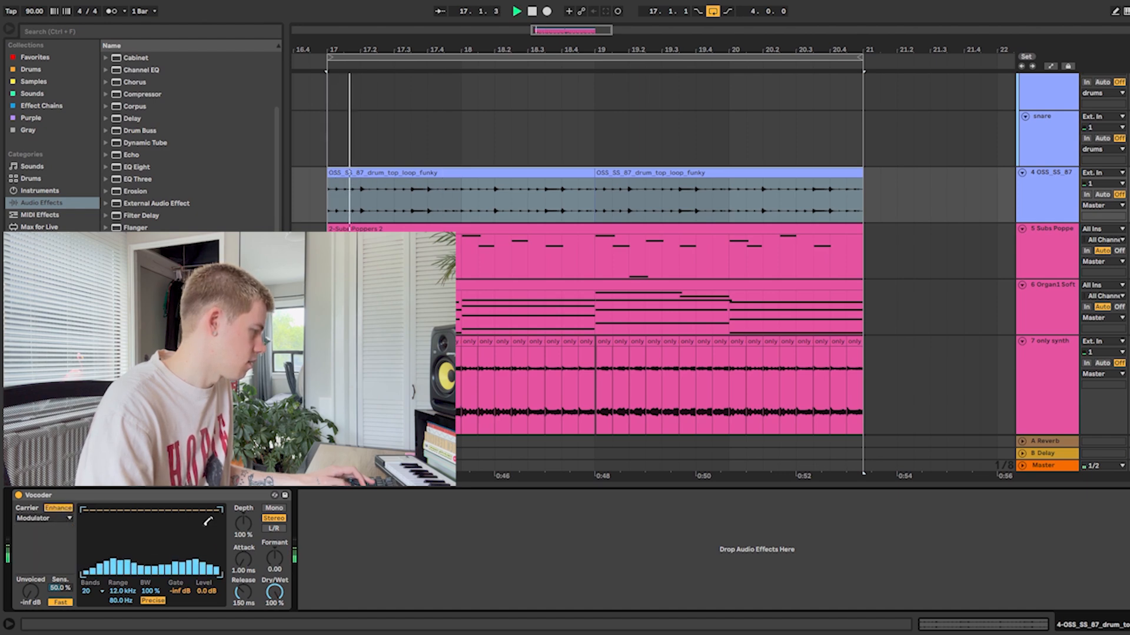
pyautogui.moveTo(246, 526); pyautogui.dragTo(246, 565)
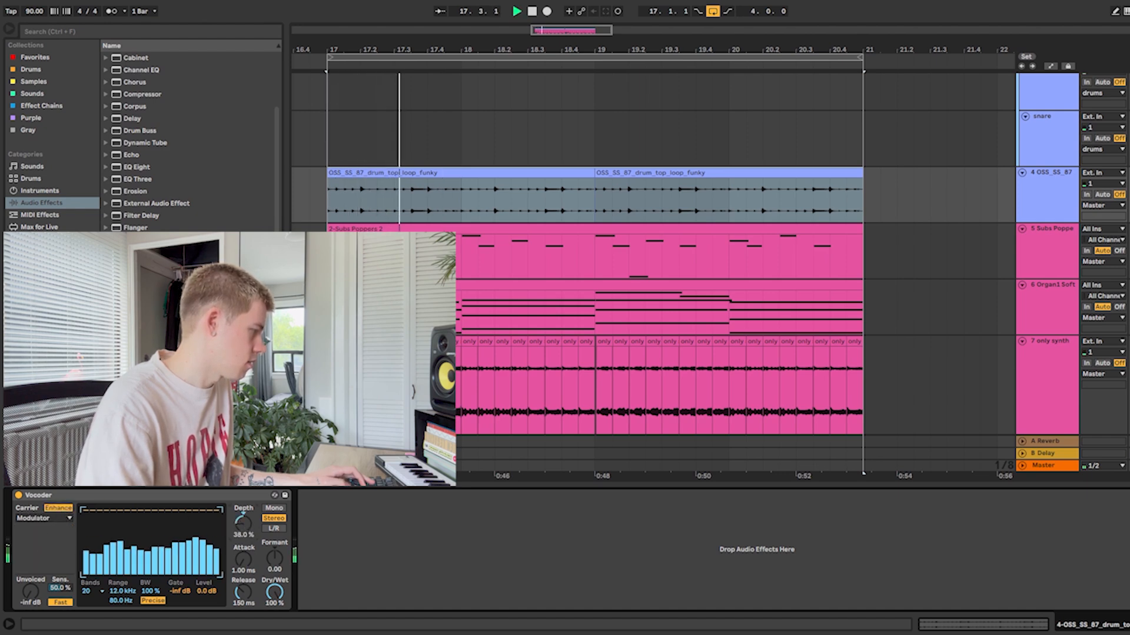
pyautogui.click(42, 530)
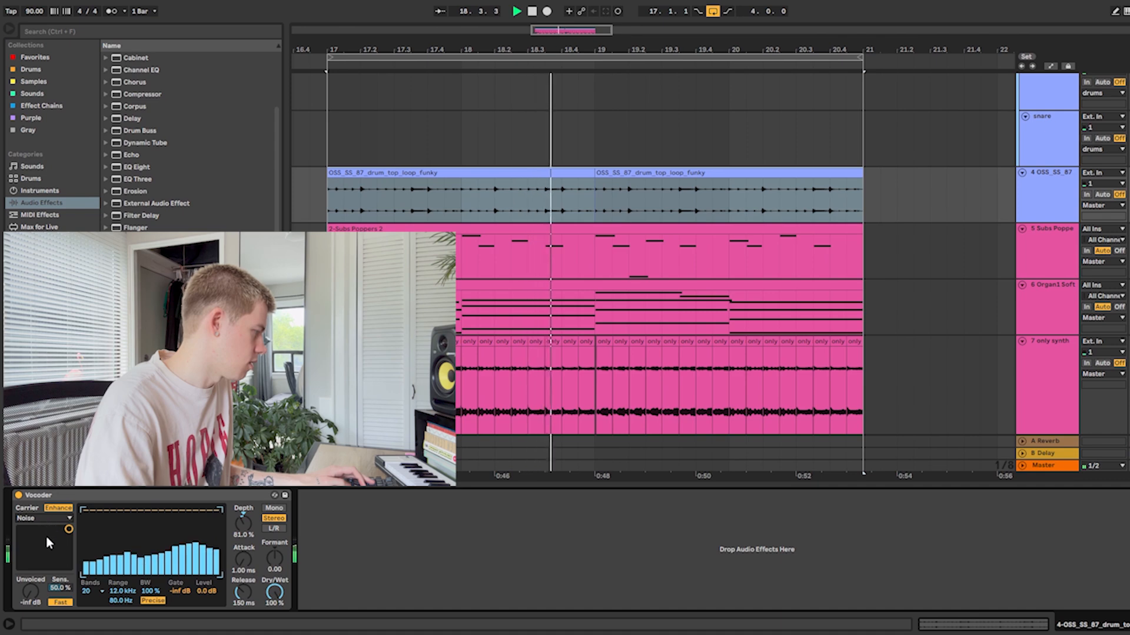
pyautogui.click(44, 528)
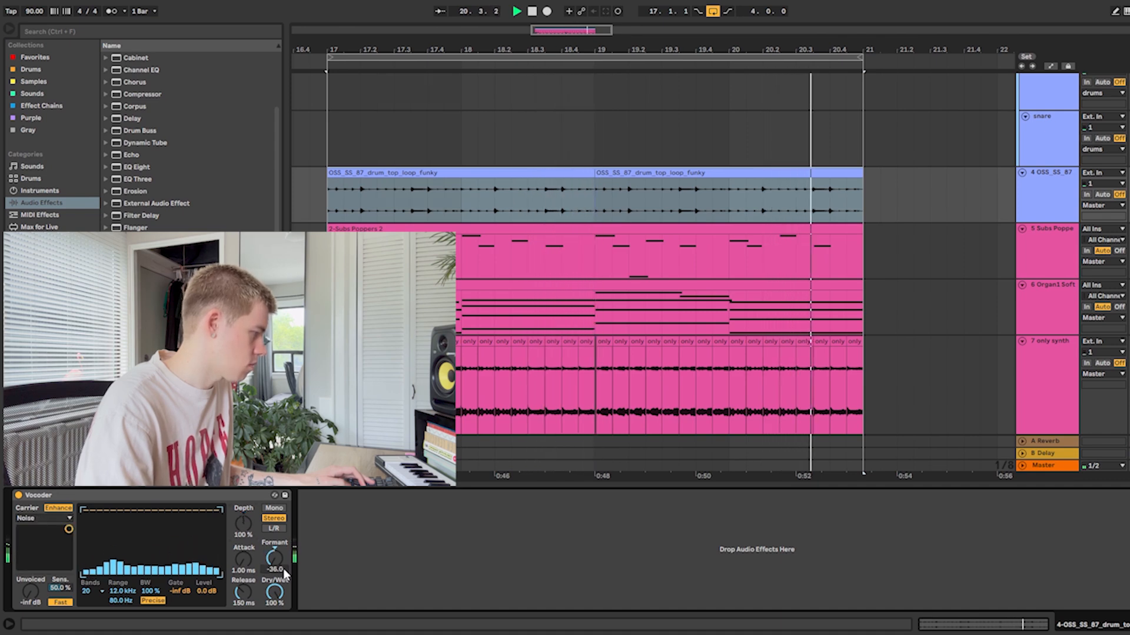
# Step: Add the EQ Eight audio effect after the Vocoder on the funky drum loop track
pyautogui.scroll(4, 235, 330)
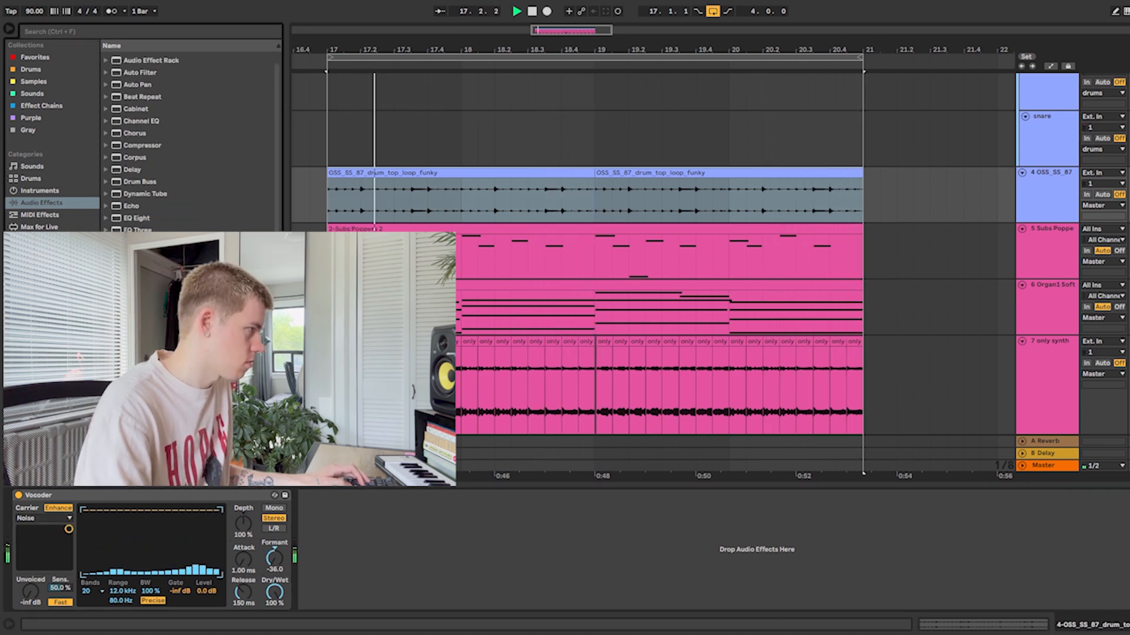
pyautogui.scroll(1, 188, 141)
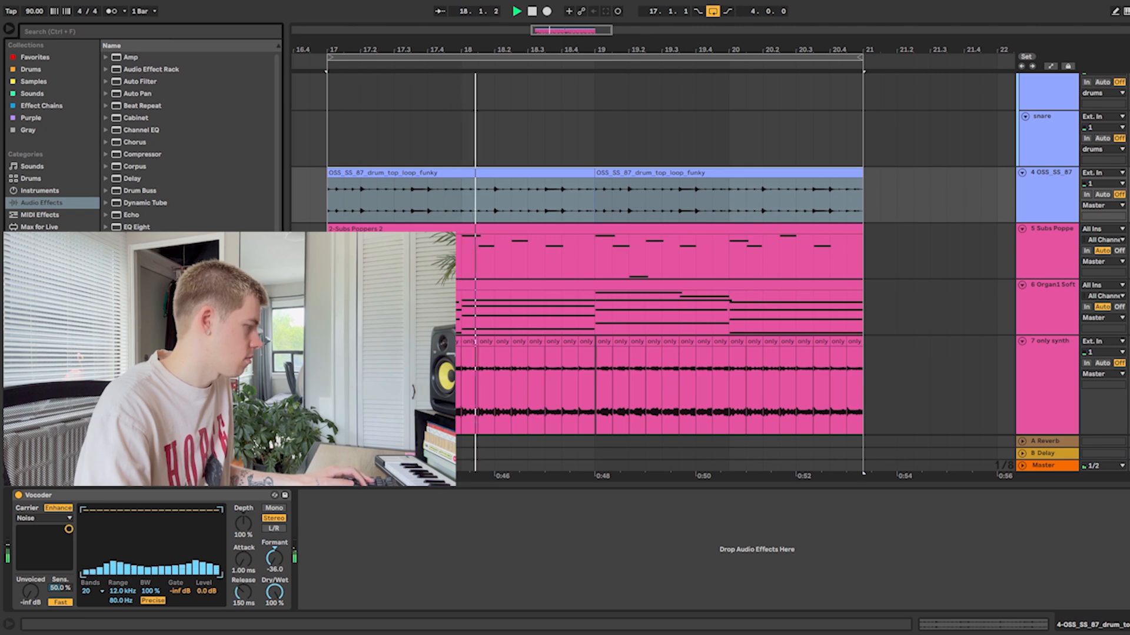
pyautogui.click(141, 227)
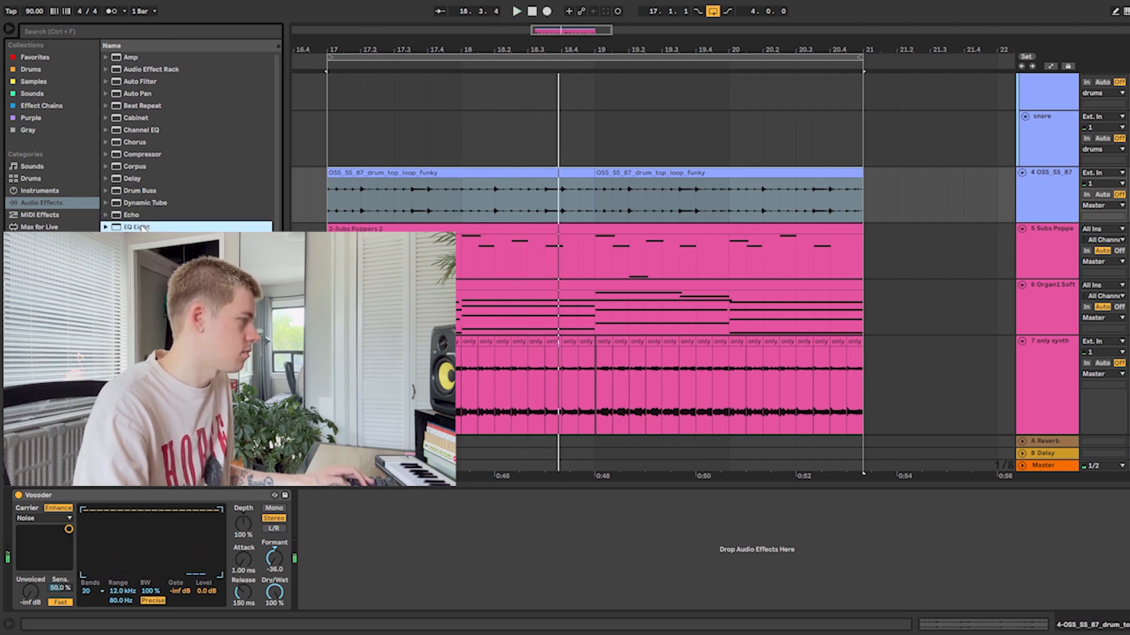
pyautogui.moveTo(141, 227); pyautogui.dragTo(326, 523)
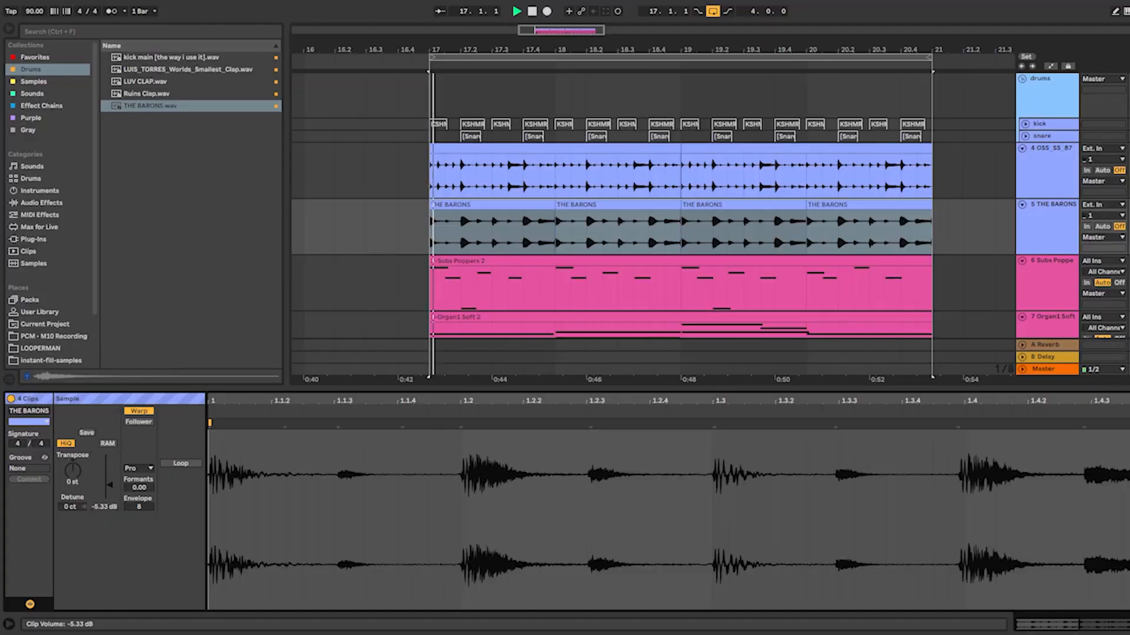
# Step: Set the THE BARONS clips' volume to about -5.33 dB and add the Drum Buss preset Compression Gate to their track
pyautogui.moveTo(110, 486); pyautogui.dragTo(109, 484)
pyautogui.hotkey('shift', 'Tab')
pyautogui.click(42, 202)
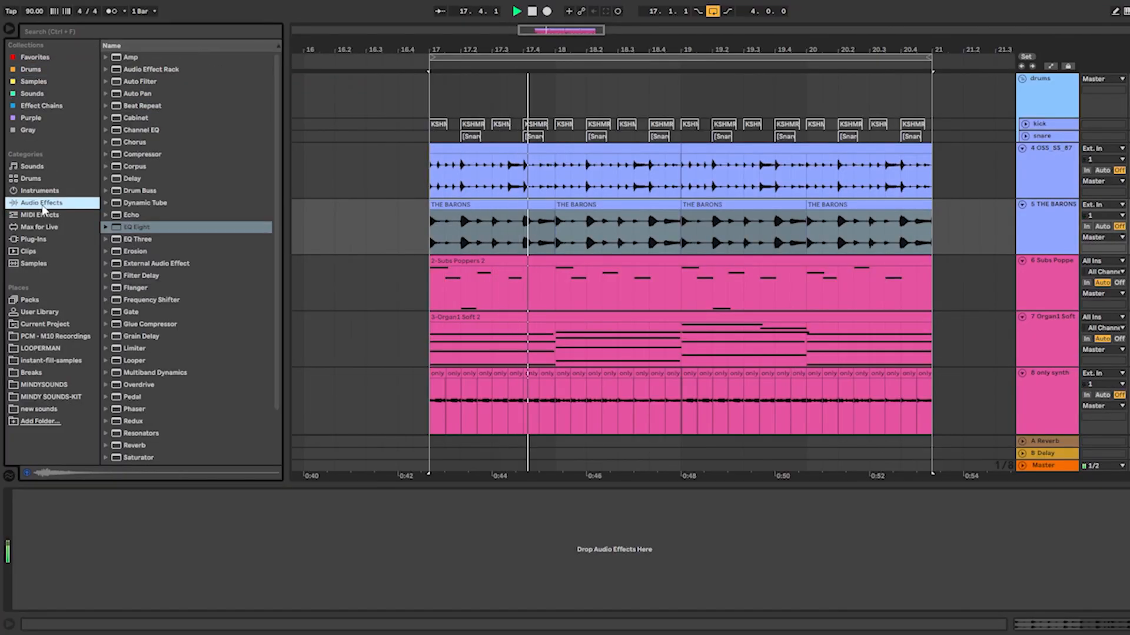
pyautogui.click(106, 192)
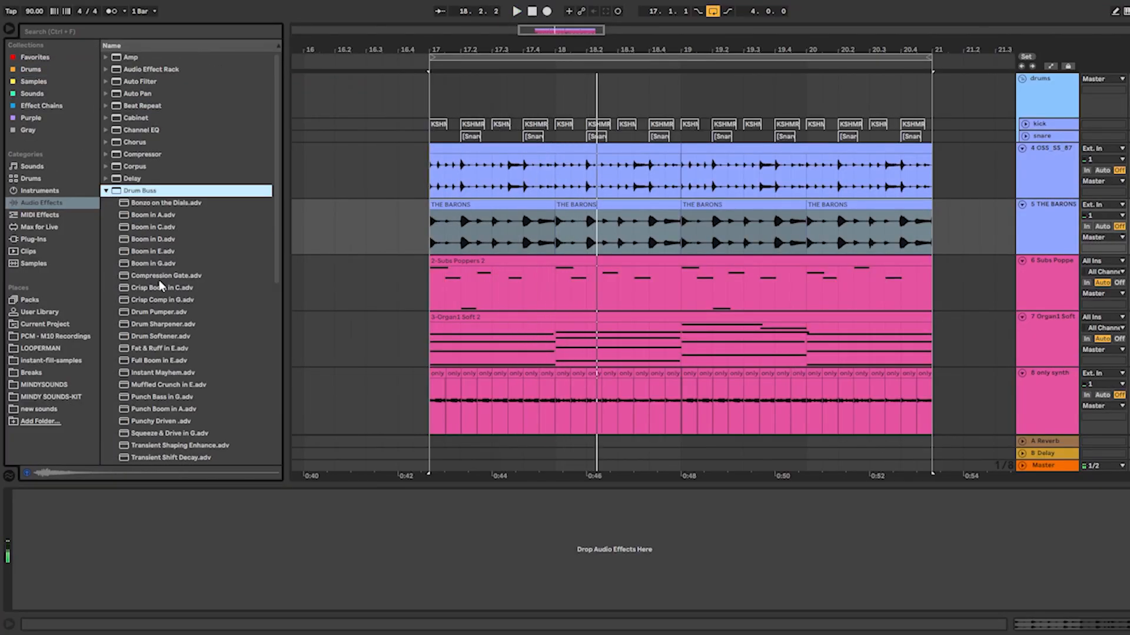
pyautogui.doubleClick(159, 276)
pyautogui.click(106, 190)
pyautogui.press('space')
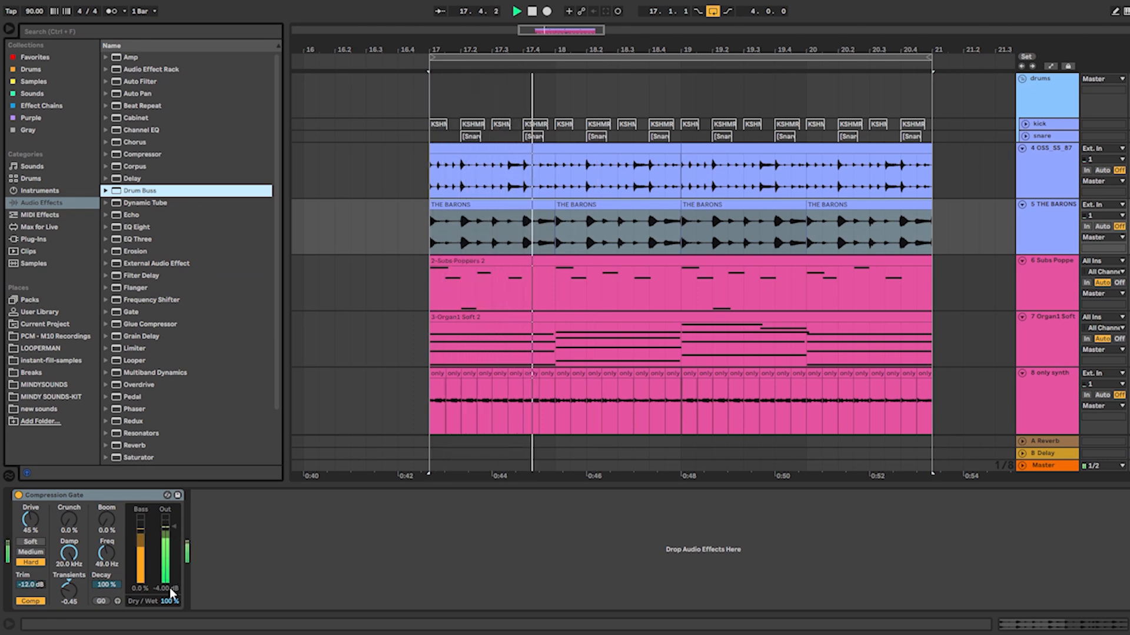
# Step: Lower the Compression Gate output gain to -5.00 dB and open the THE BARONS clips' sample settings
pyautogui.moveTo(169, 588); pyautogui.dragTo(170, 592)
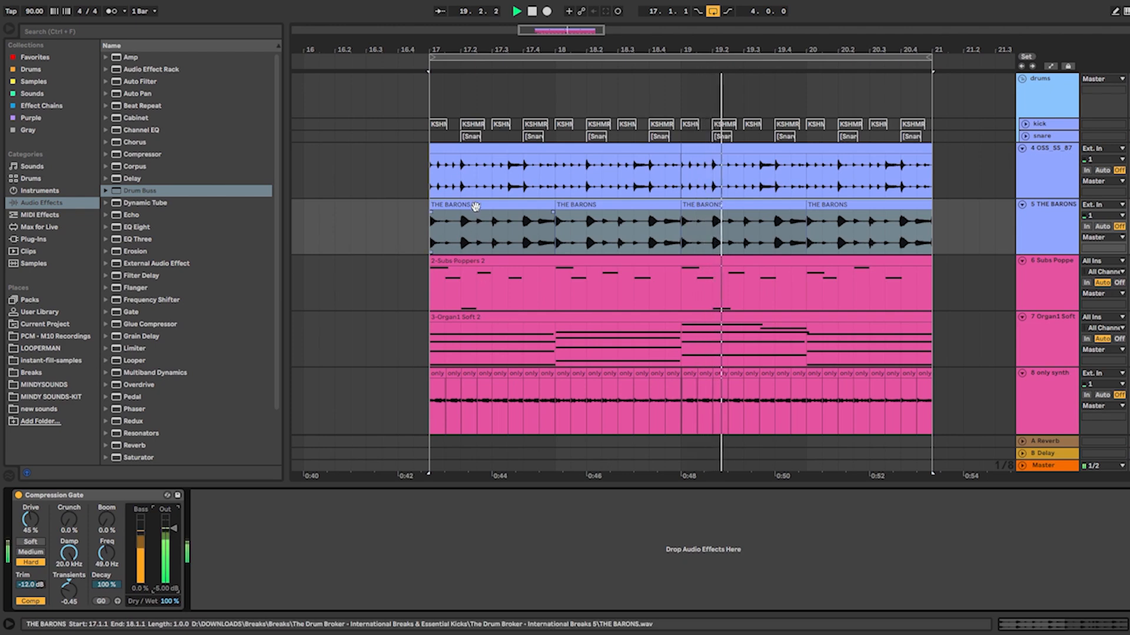
pyautogui.doubleClick(474, 206)
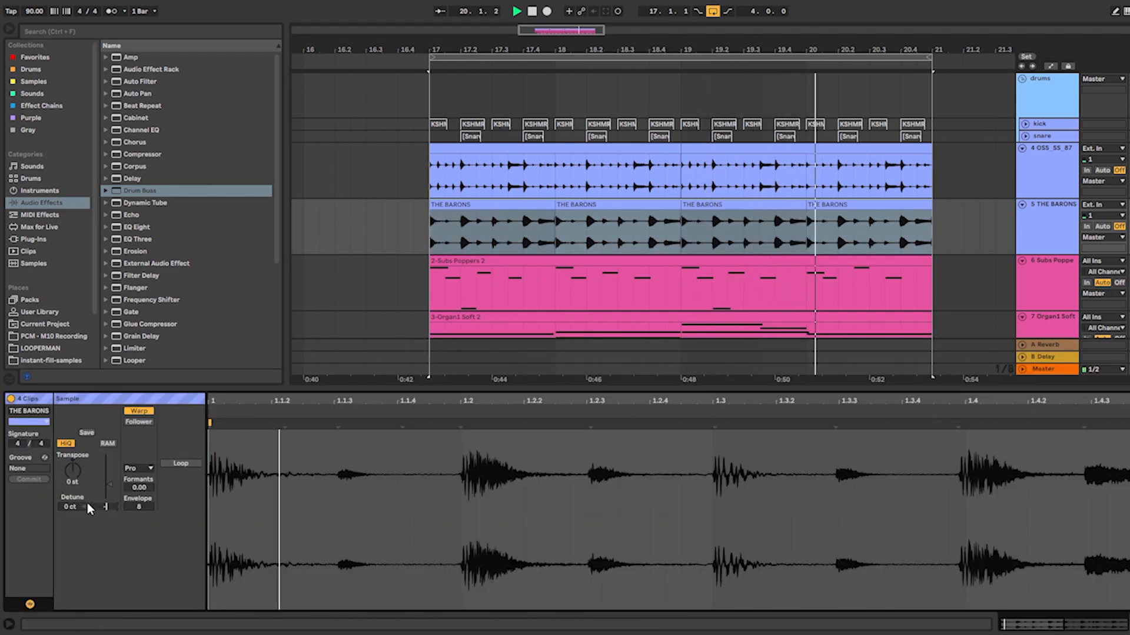
pyautogui.hotkey('shift', 'Tab')
pyautogui.click(444, 238)
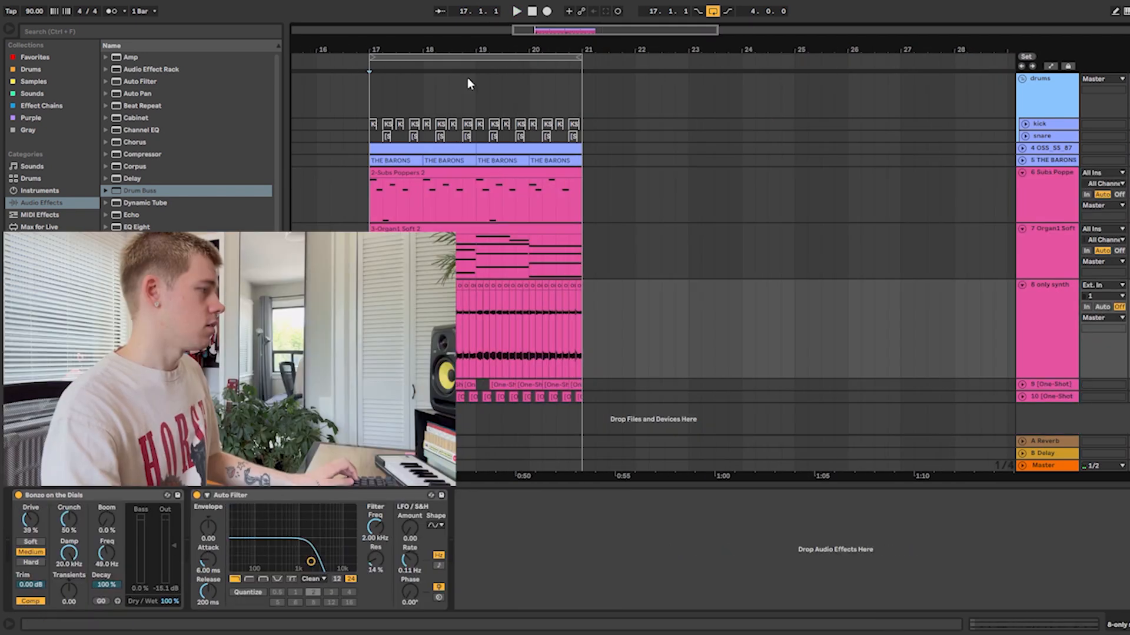
# Step: Turn off the arrangement loop and duplicate bars 17 to 21 of all tracks
pyautogui.hscroll(-2, 469, 78)
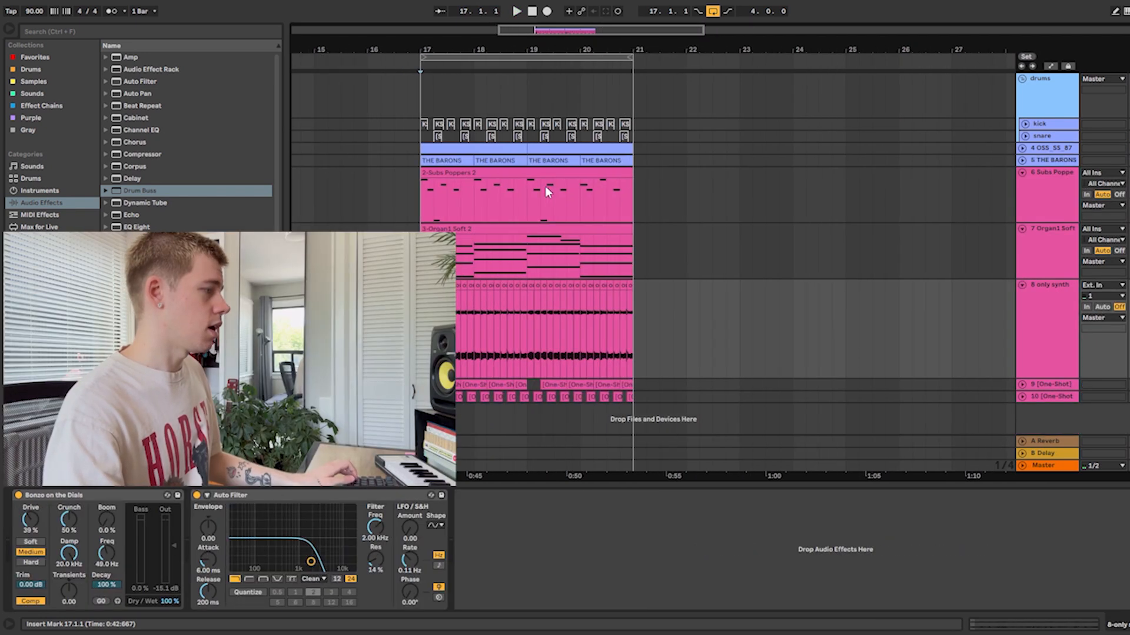
pyautogui.click(713, 11)
pyautogui.moveTo(421, 88); pyautogui.dragTo(635, 396)
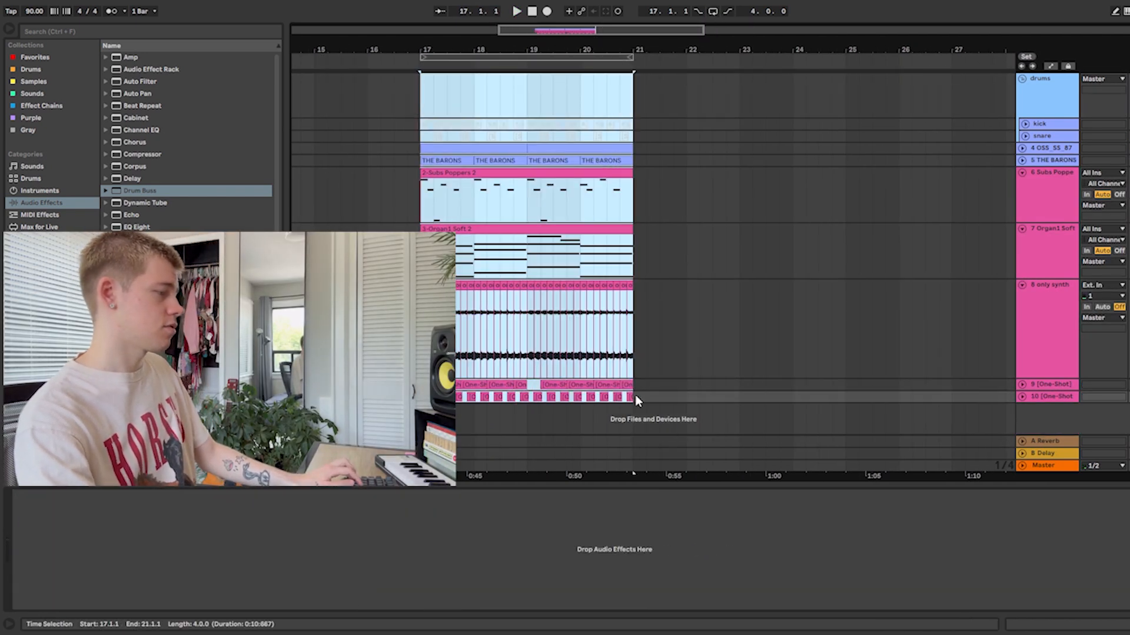
pyautogui.hotkey('ctrl', 'd')
# Step: Copy the first two bars of both one-shot tracks to bar 15 as an intro and play it
pyautogui.hscroll(-2, 563, 361)
pyautogui.moveTo(538, 398); pyautogui.dragTo(644, 386)
pyautogui.click(454, 383)
pyautogui.hotkey('ctrl', 'v')
pyautogui.press('space')
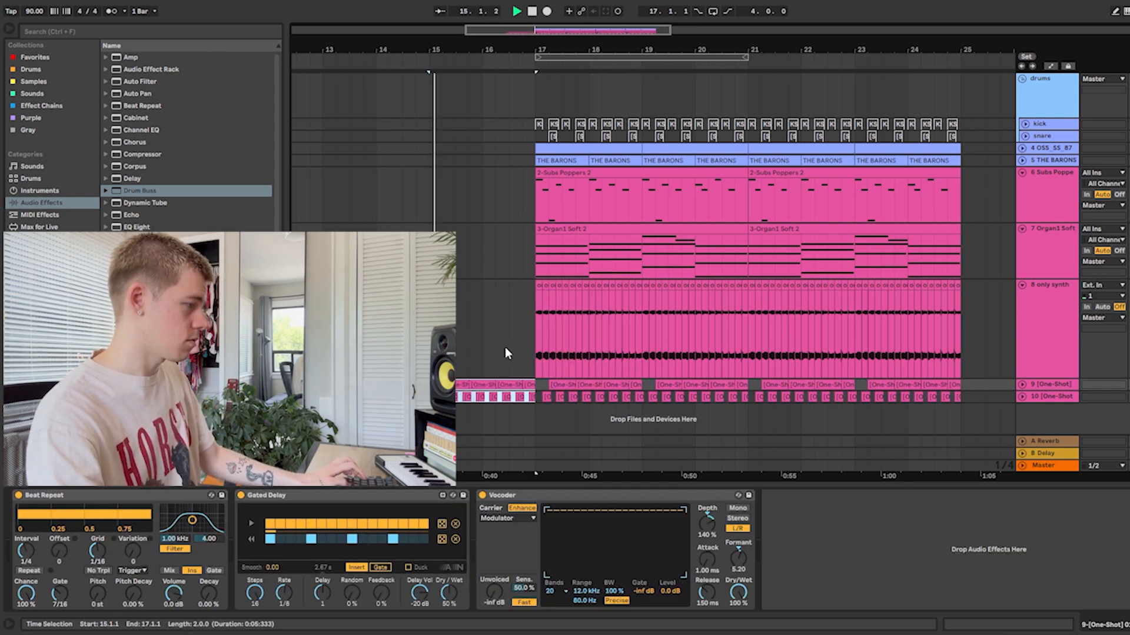
# Step: Copy the first three only synth slices from bar 17 to 16.3.1 as a pickup
pyautogui.moveTo(507, 49); pyautogui.dragTo(512, 93)
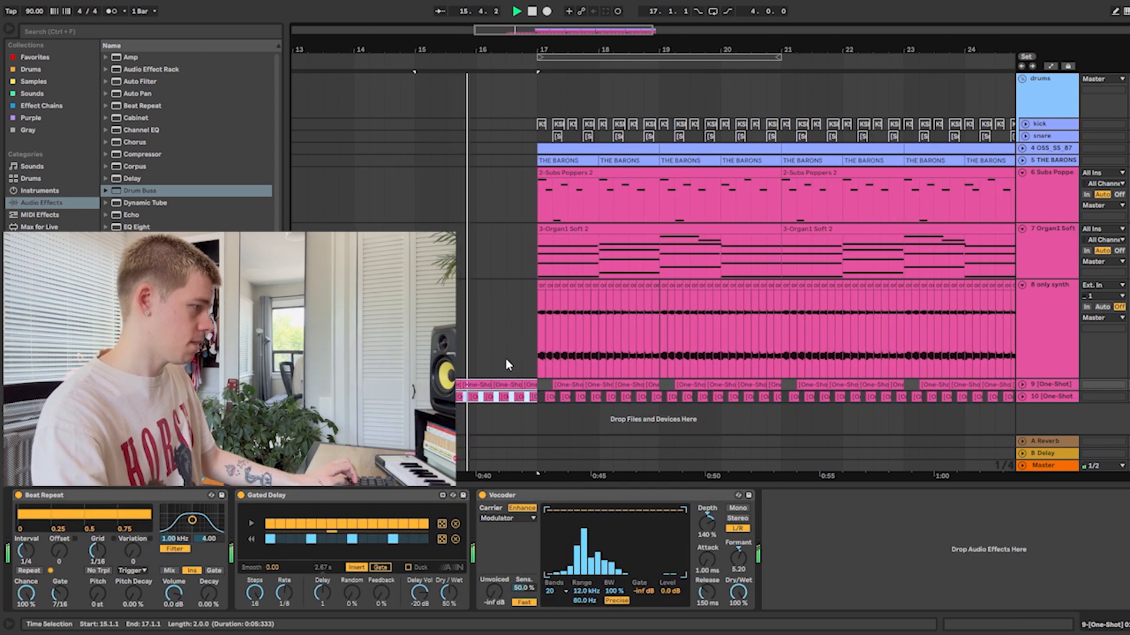
pyautogui.moveTo(538, 359); pyautogui.dragTo(559, 354)
pyautogui.hotkey('ctrl', 'c')
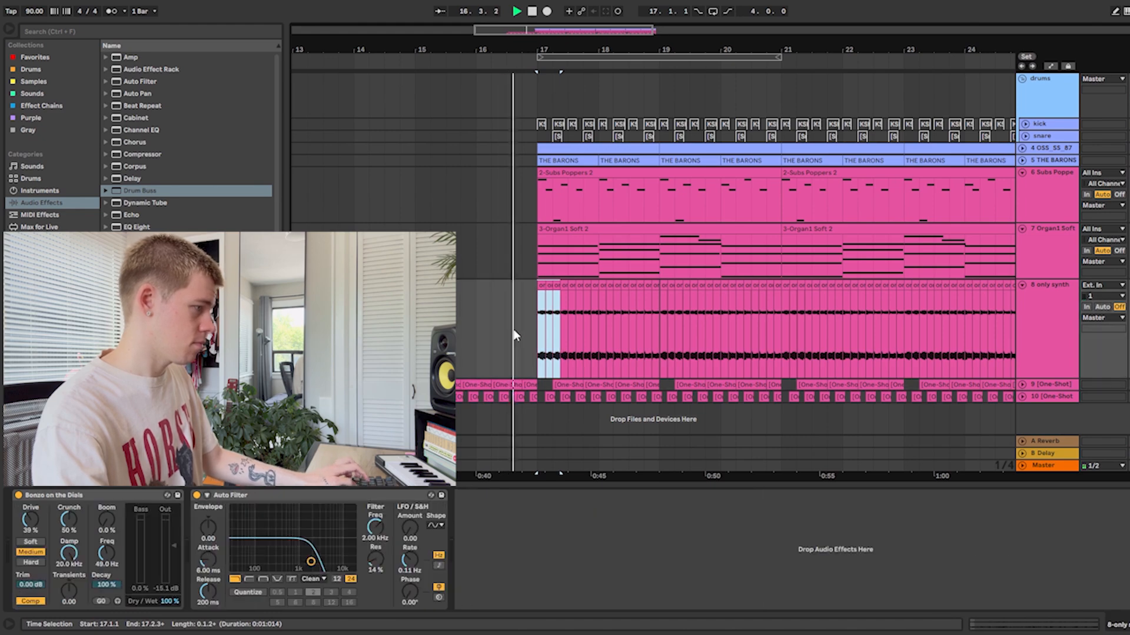
pyautogui.click(513, 333)
pyautogui.hotkey('ctrl', 'v')
pyautogui.moveTo(514, 50); pyautogui.dragTo(512, 85)
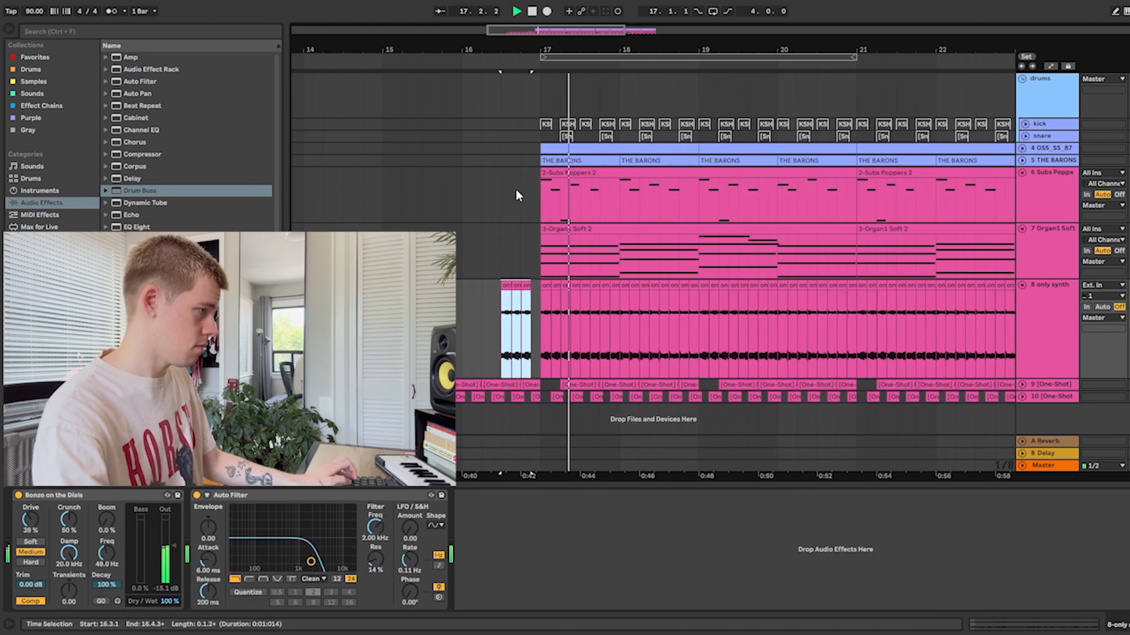
# Step: Play the intro around bar 16 and duplicate the last only synth pickup slice to fill the gap up to 17.1.1
pyautogui.press('space')
pyautogui.click(463, 315)
pyautogui.press('space')
pyautogui.click(502, 310)
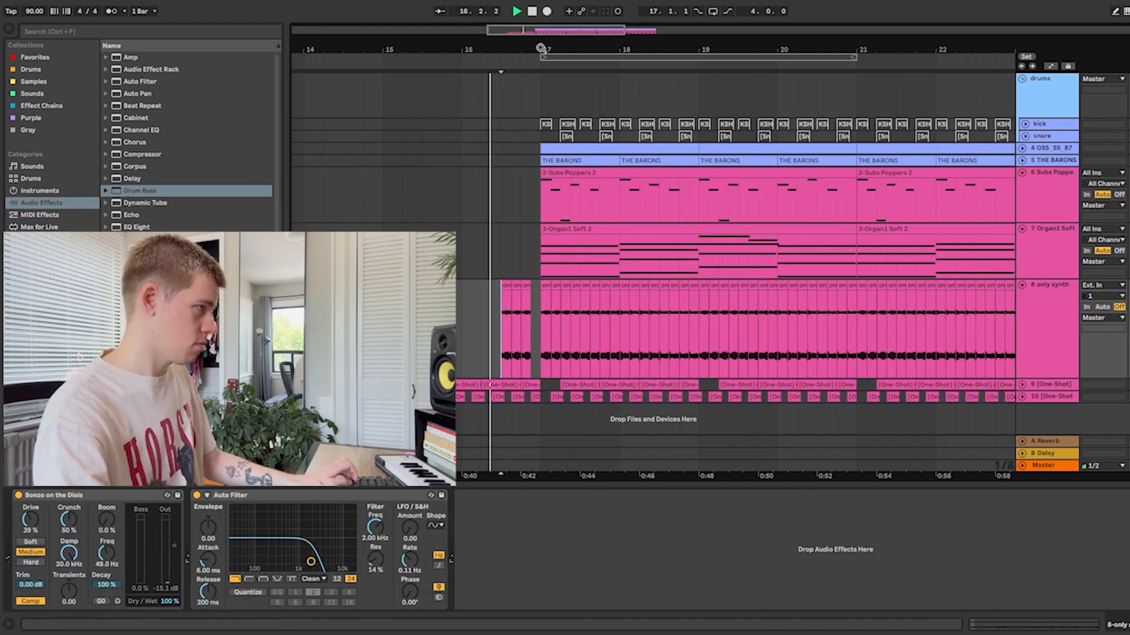
pyautogui.moveTo(541, 49); pyautogui.dragTo(535, 69)
pyautogui.moveTo(509, 321); pyautogui.dragTo(524, 323)
pyautogui.hotkey('ctrl', 'd')
pyautogui.press('space')
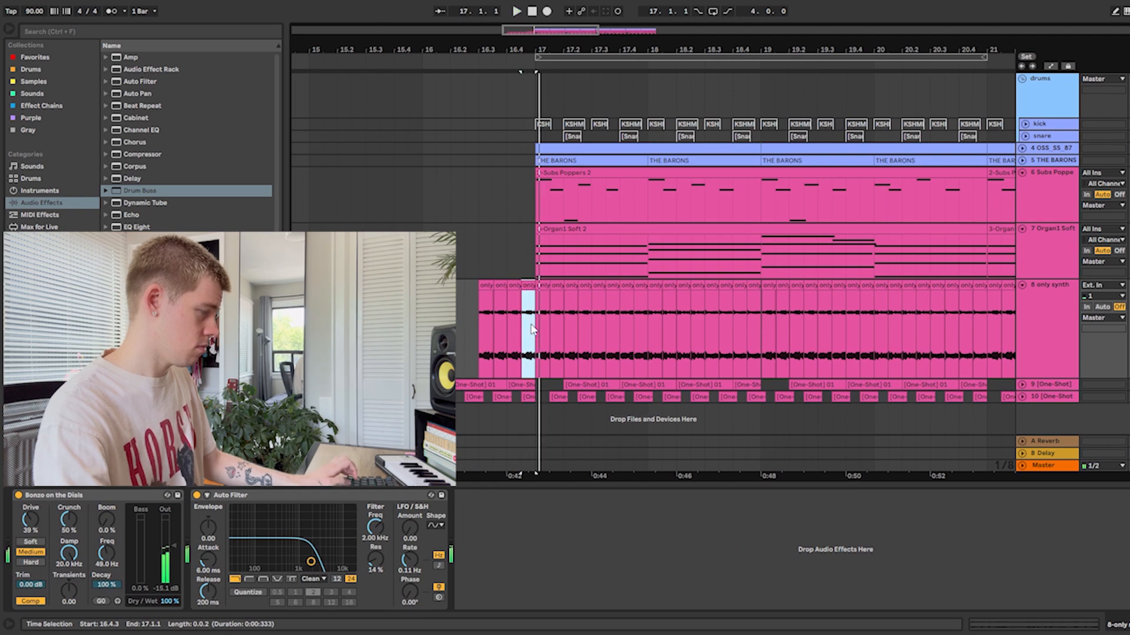
# Step: Record a Dirty Sub bass line on the new MIDI track, starting from 16.4.1
pyautogui.scroll(3, 531, 324)
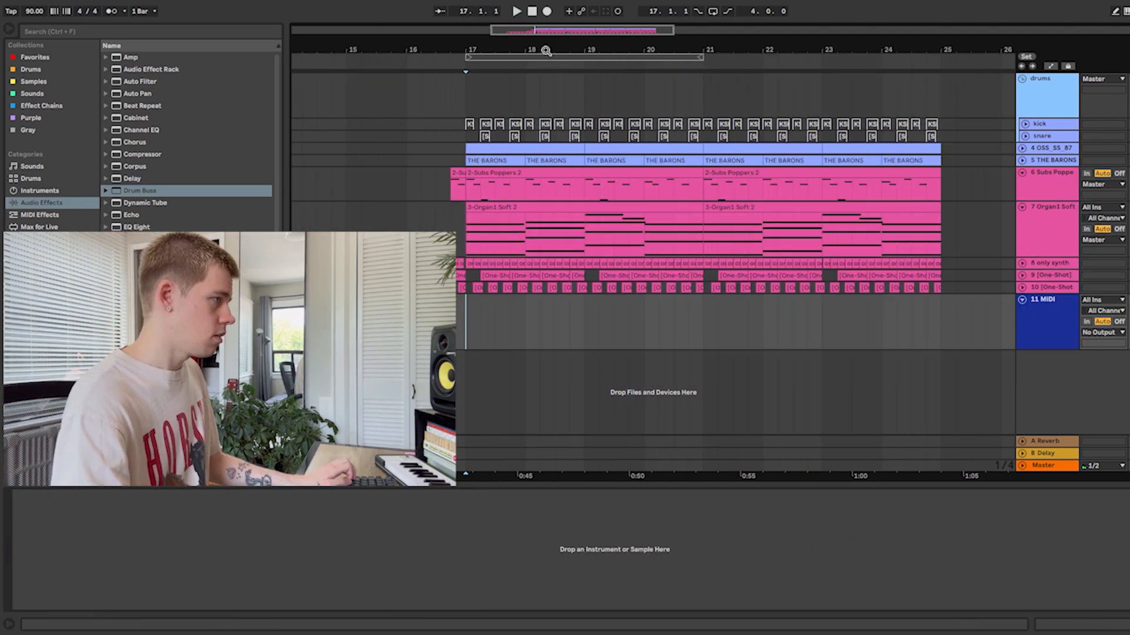
pyautogui.moveTo(545, 49); pyautogui.dragTo(523, 48)
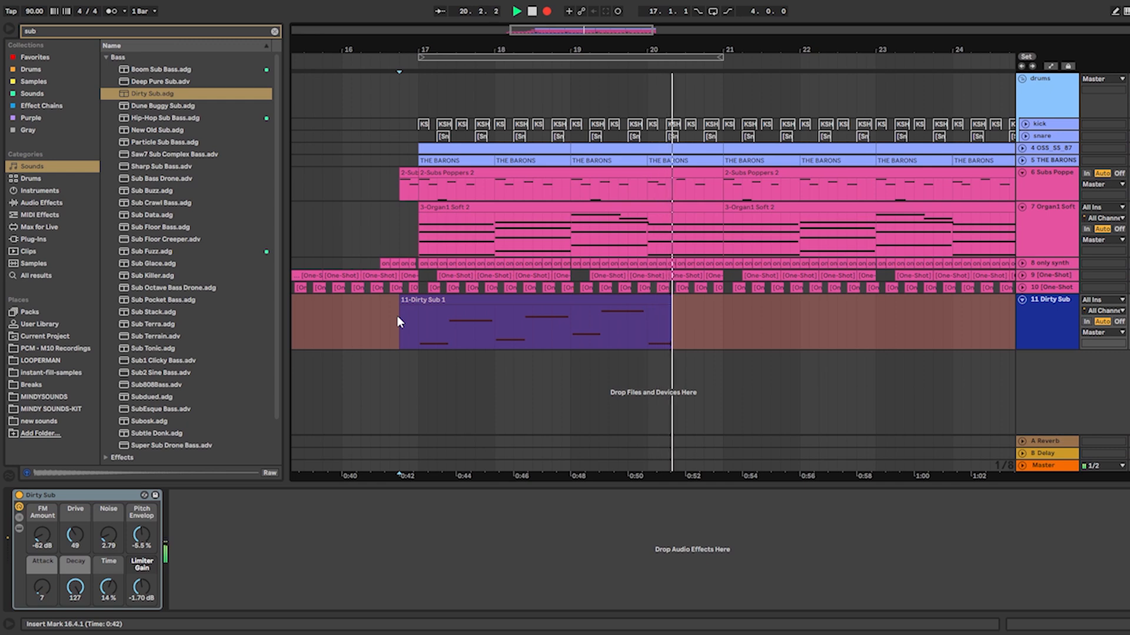
pyautogui.press('space')
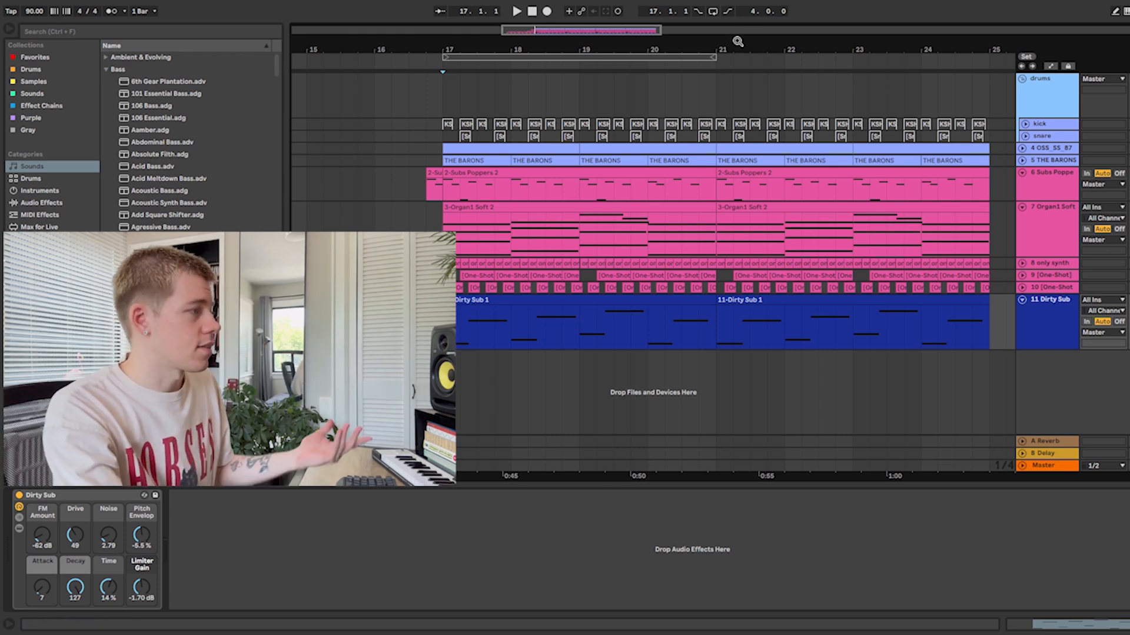
# Step: Duplicate bars 21 to 25 of all tracks so the arrangement extends to bar 29
pyautogui.moveTo(745, 47); pyautogui.dragTo(550, 26)
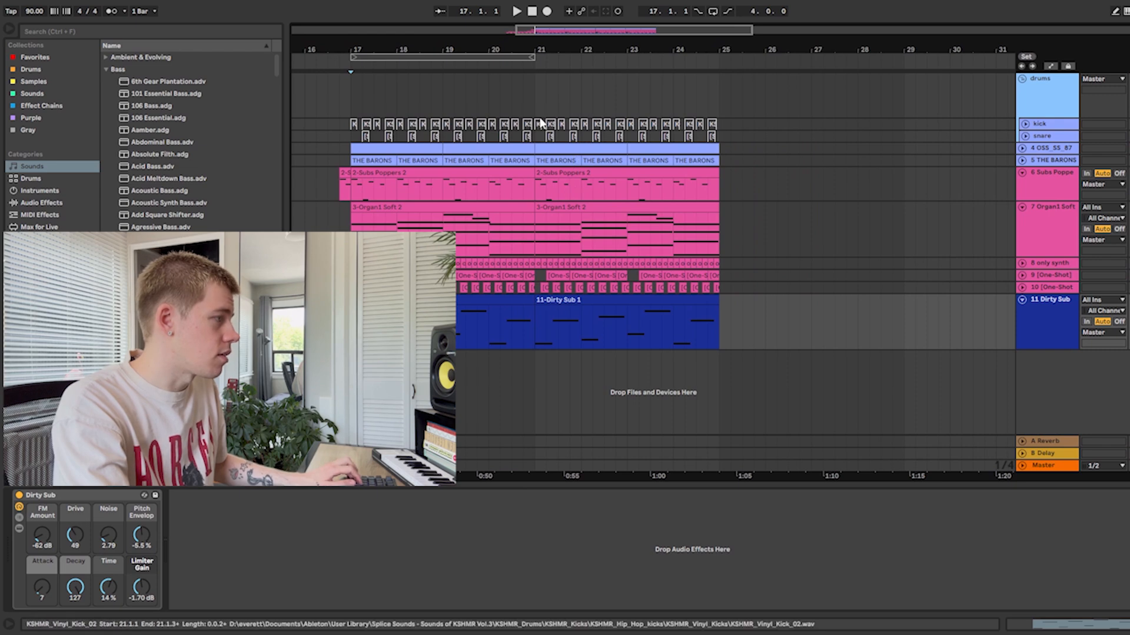
pyautogui.moveTo(533, 94); pyautogui.dragTo(722, 333)
pyautogui.hotkey('ctrl', 'd')
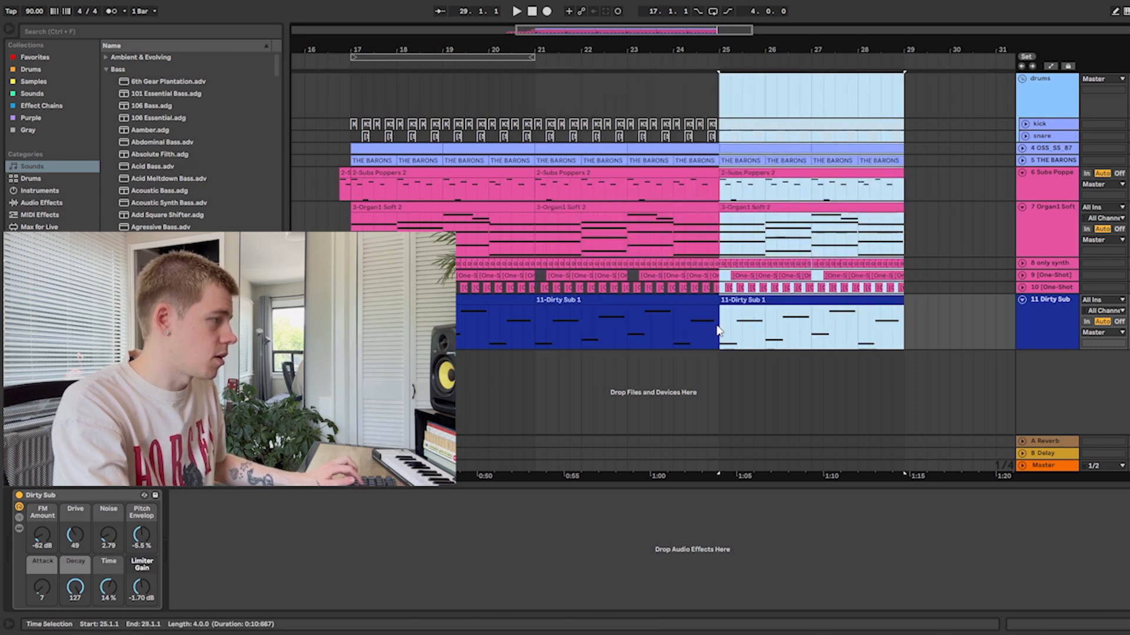
pyautogui.click(709, 323)
pyautogui.hscroll(2, 711, 318)
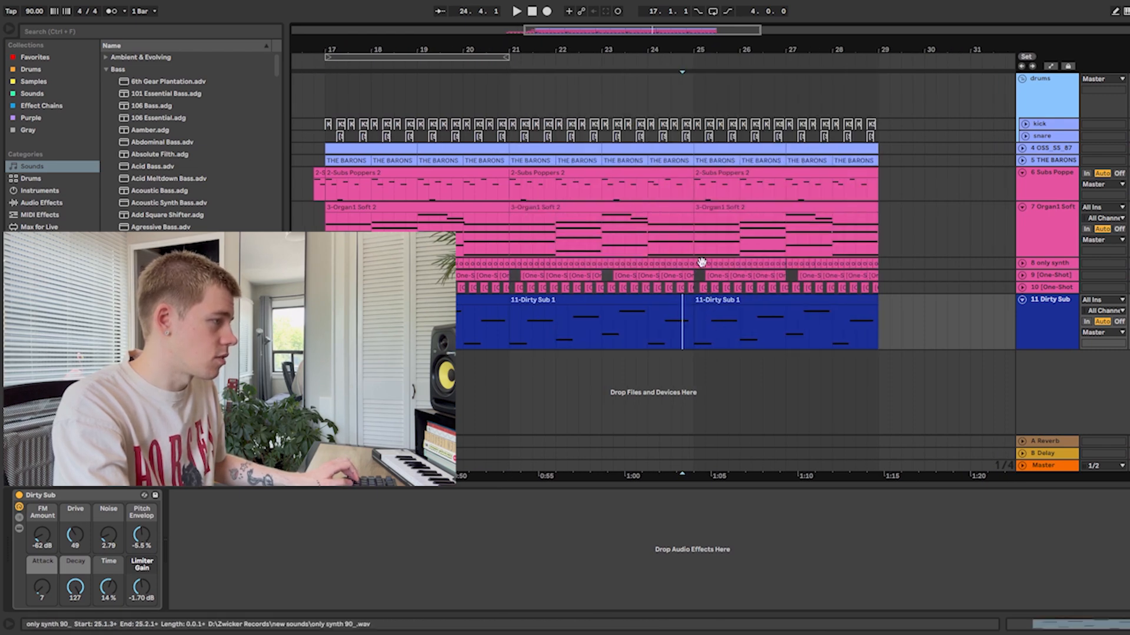
# Step: Deactivate the organ clips at bars 25 and 21 and play from 21.1.1
pyautogui.click(709, 210)
pyautogui.press('0')
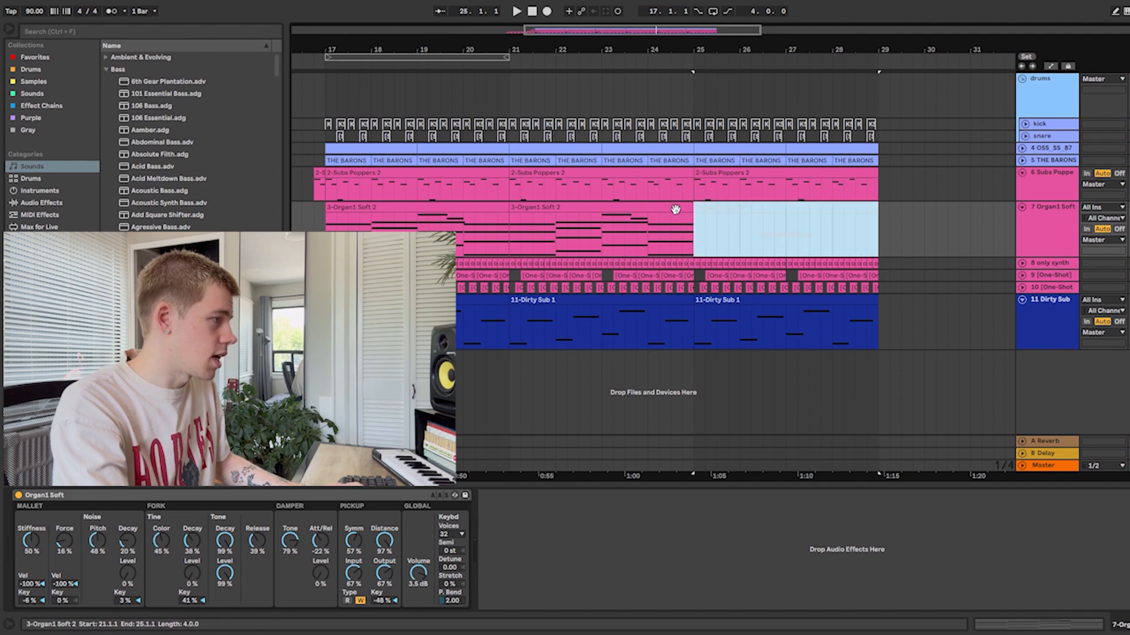
pyautogui.click(511, 231)
pyautogui.press('0')
pyautogui.press('space')
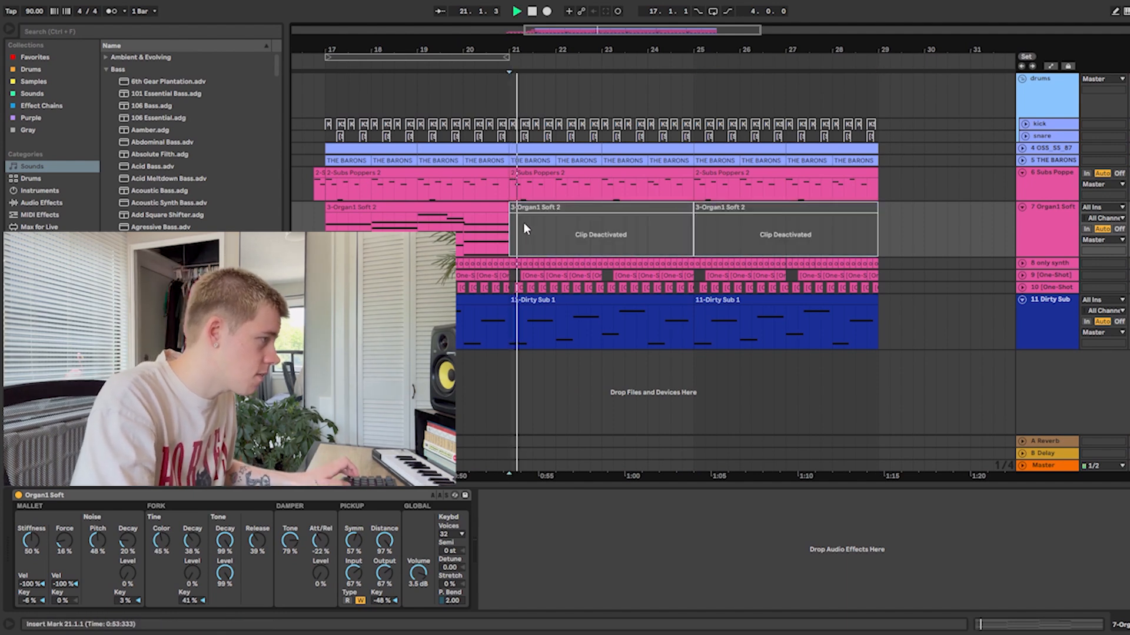
# Step: Deactivate the only synth slices from bar 21 to 25 and reactivate the organ clip at bar 21
pyautogui.moveTo(514, 265); pyautogui.dragTo(690, 264)
pyautogui.press('0')
pyautogui.click(600, 207)
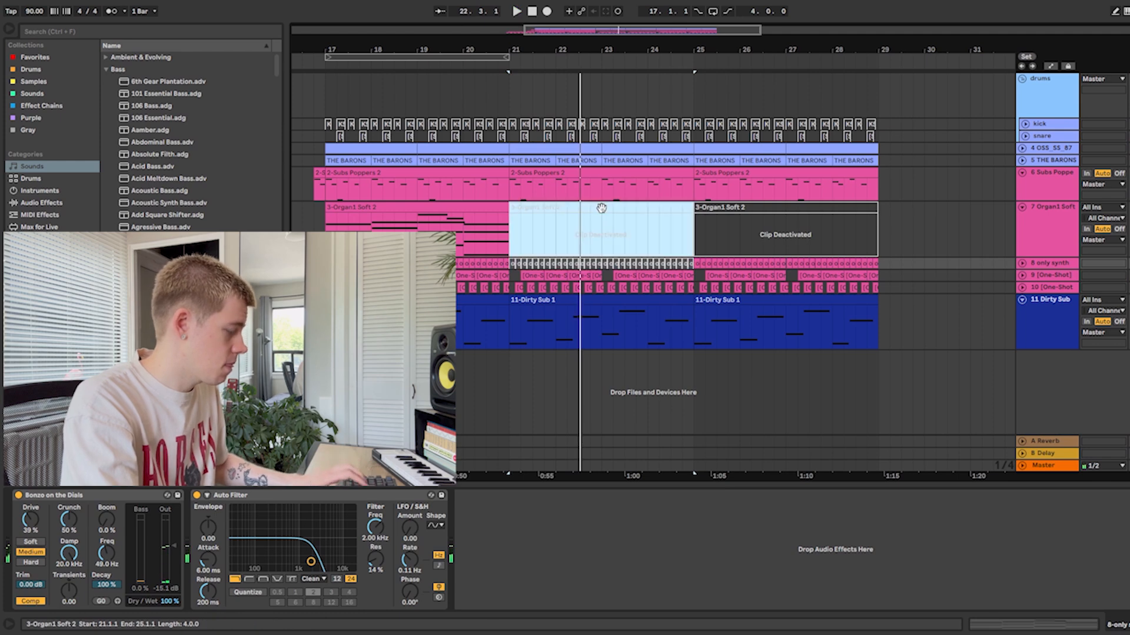
pyautogui.press('space')
pyautogui.press('0')
pyautogui.press('space')
# Step: Deactivate the Subs Poppers clip in bars 21 to 25 and listen to the stripped-down section
pyautogui.click(512, 189)
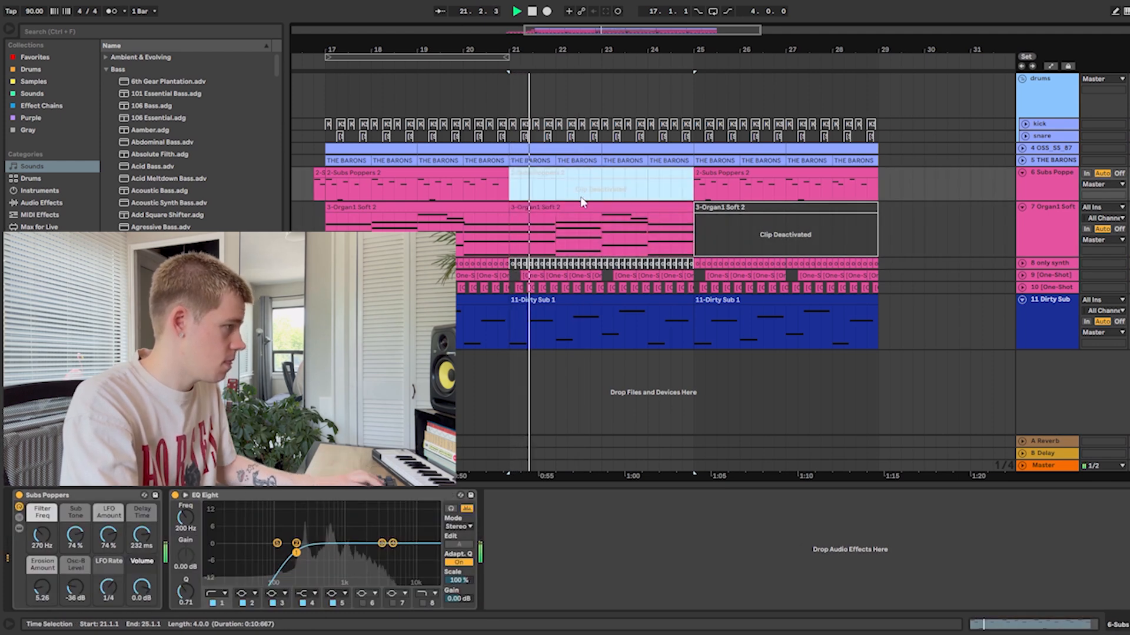
pyautogui.press('0')
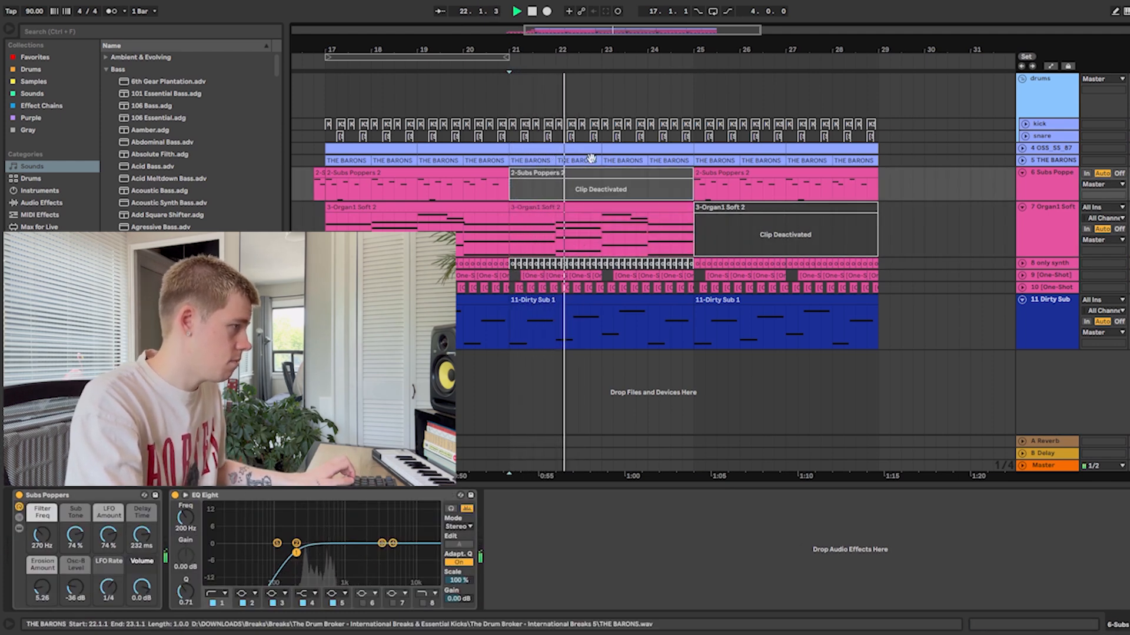
pyautogui.scroll(2, 611, 100)
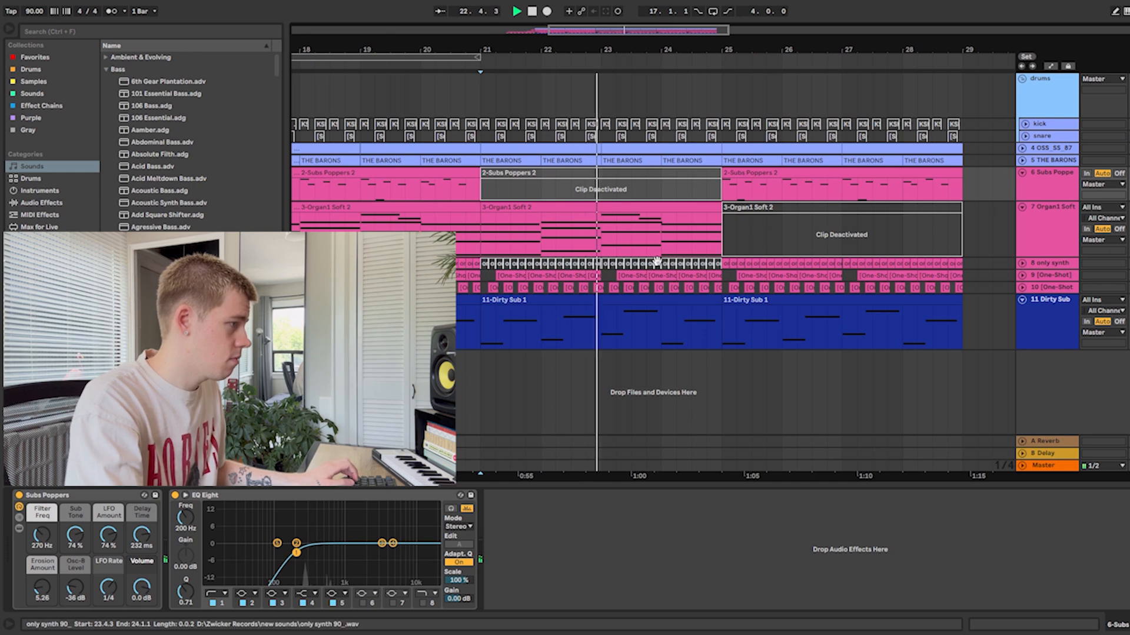
pyautogui.hscroll(-1, 657, 259)
pyautogui.click(640, 224)
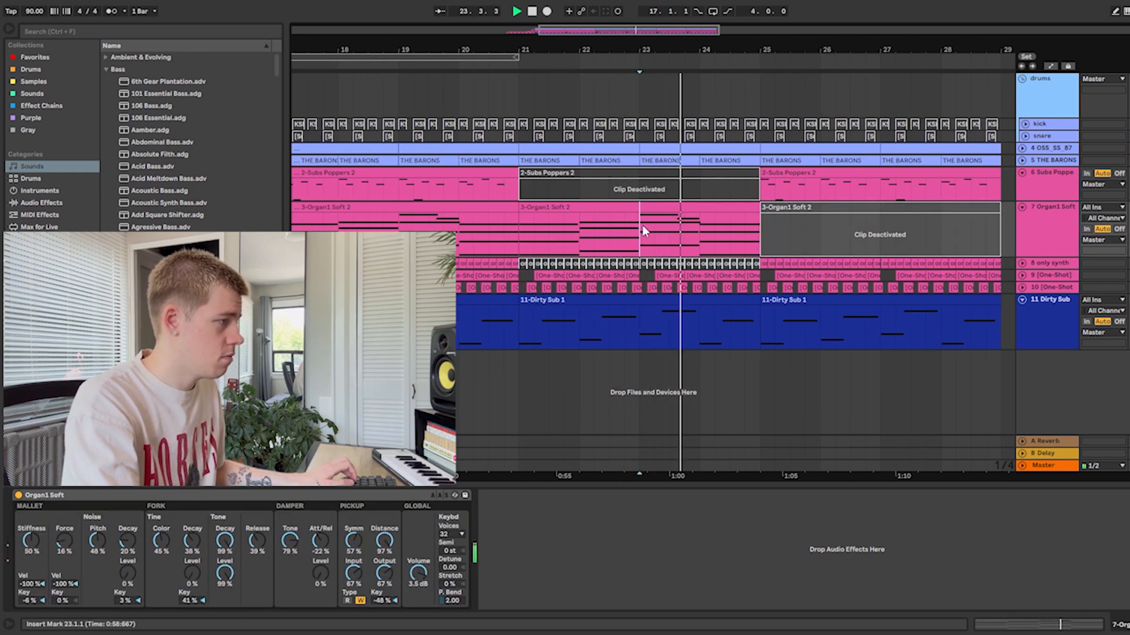
pyautogui.click(642, 318)
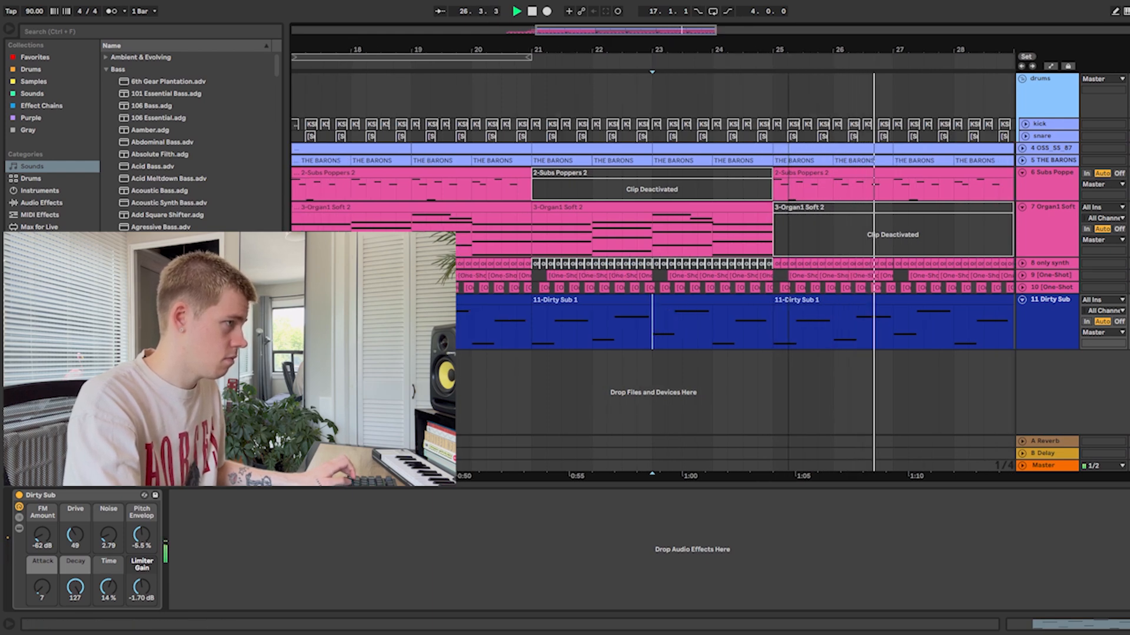
# Step: Unfold THE BARONS drum track and play it from 24.1.1
pyautogui.moveTo(838, 50); pyautogui.dragTo(839, 77)
pyautogui.click(1022, 160)
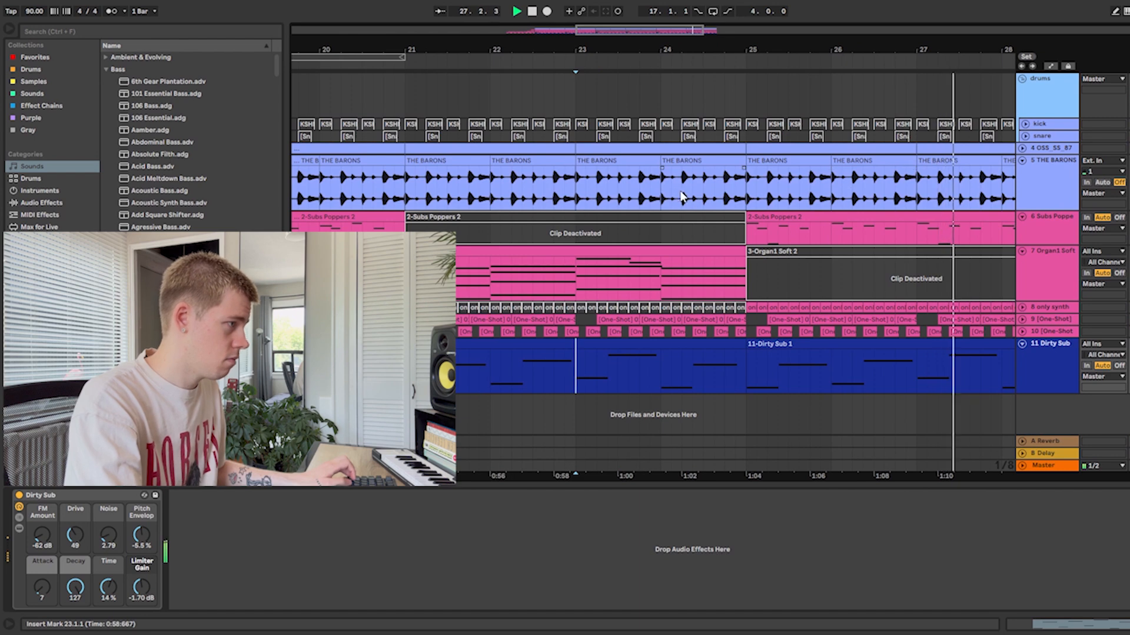
pyautogui.click(662, 195)
pyautogui.press('space')
pyautogui.moveTo(735, 49); pyautogui.dragTo(692, 41)
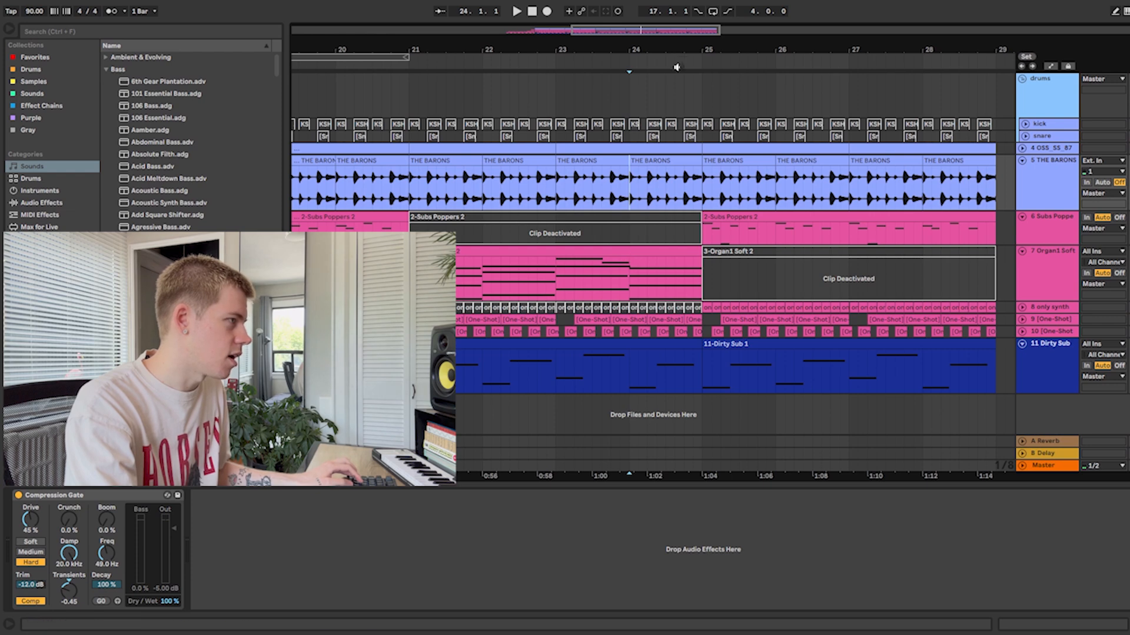
pyautogui.moveTo(678, 49); pyautogui.dragTo(643, 55)
pyautogui.click(607, 193)
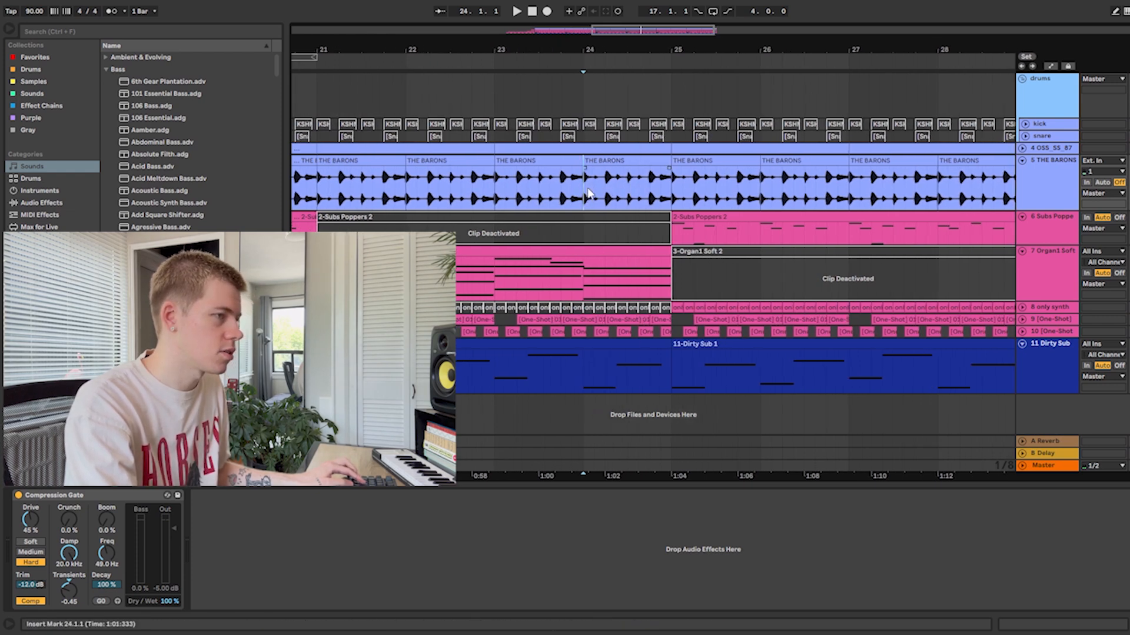
pyautogui.press('space')
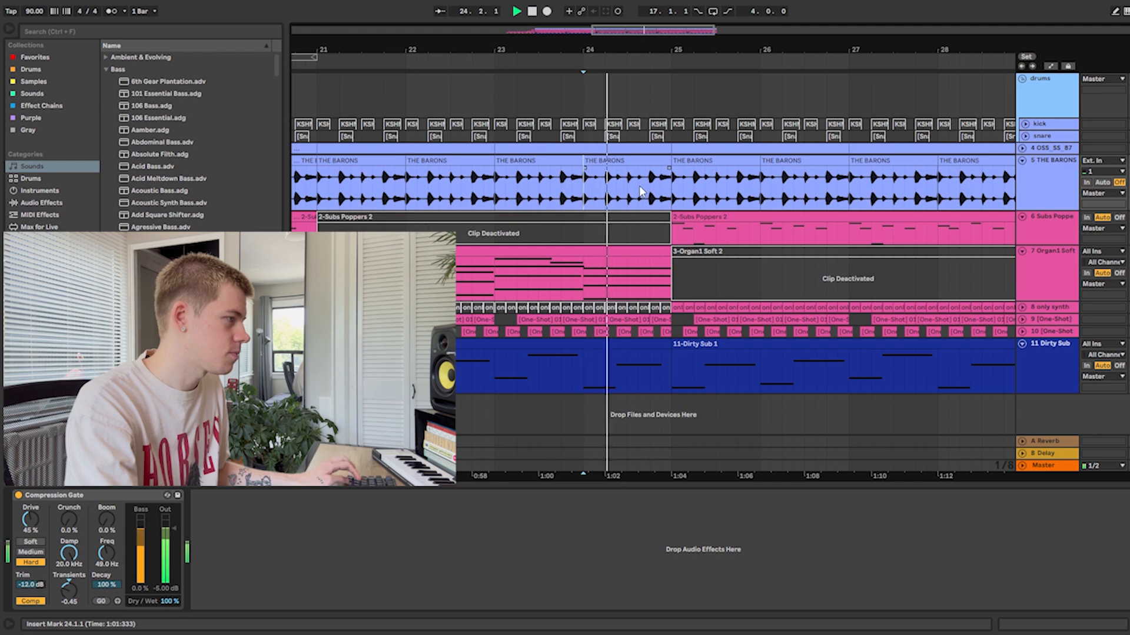
# Step: Duplicate THE BARONS' sixteenth-note slice at 24.4.1 three times as a drum roll leading up to 25.1.1
pyautogui.scroll(3, 640, 184)
pyautogui.moveTo(665, 187); pyautogui.dragTo(679, 181)
pyautogui.hotkey('ctrl', 'd')
pyautogui.hotkey('ctrl', 'd')
pyautogui.hotkey('ctrl', 'd')
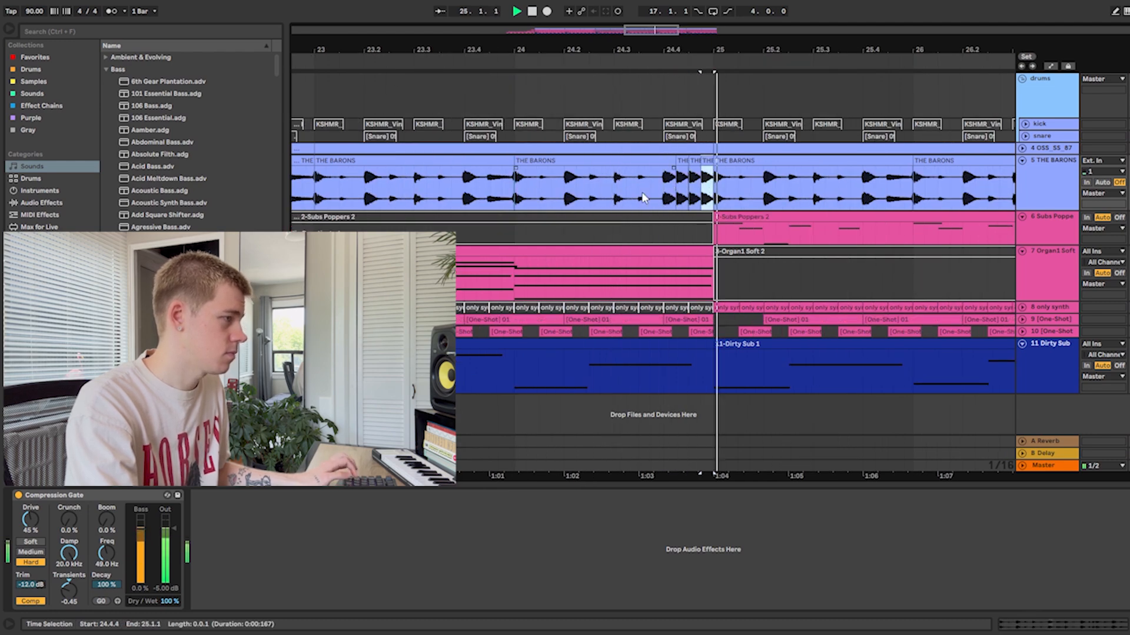
pyautogui.press('space')
# Step: Review the arrangement by marking bars 25 to 29, 17 to 21 and the intro from bar 15, and play from 16.4.1
pyautogui.scroll(-3, 527, 267)
pyautogui.hscroll(-2, 526, 271)
pyautogui.click(512, 273)
pyautogui.scroll(-1, 511, 272)
pyautogui.moveTo(380, 376); pyautogui.dragTo(896, 386)
pyautogui.scroll(-3, 897, 386)
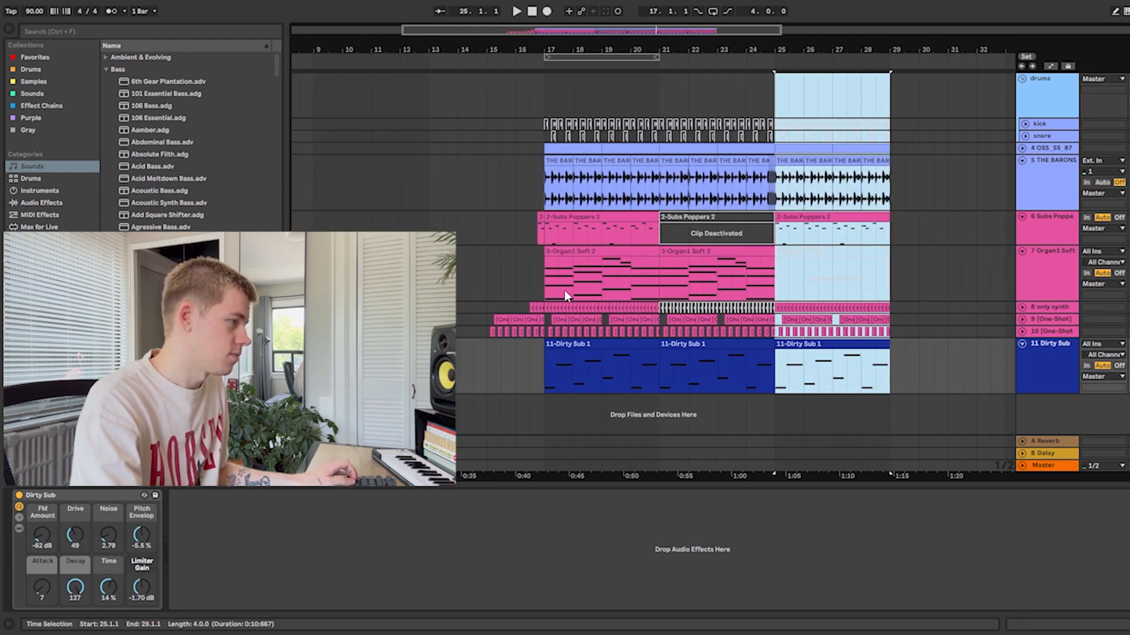
pyautogui.moveTo(660, 366); pyautogui.dragTo(546, 87)
pyautogui.scroll(3, 546, 87)
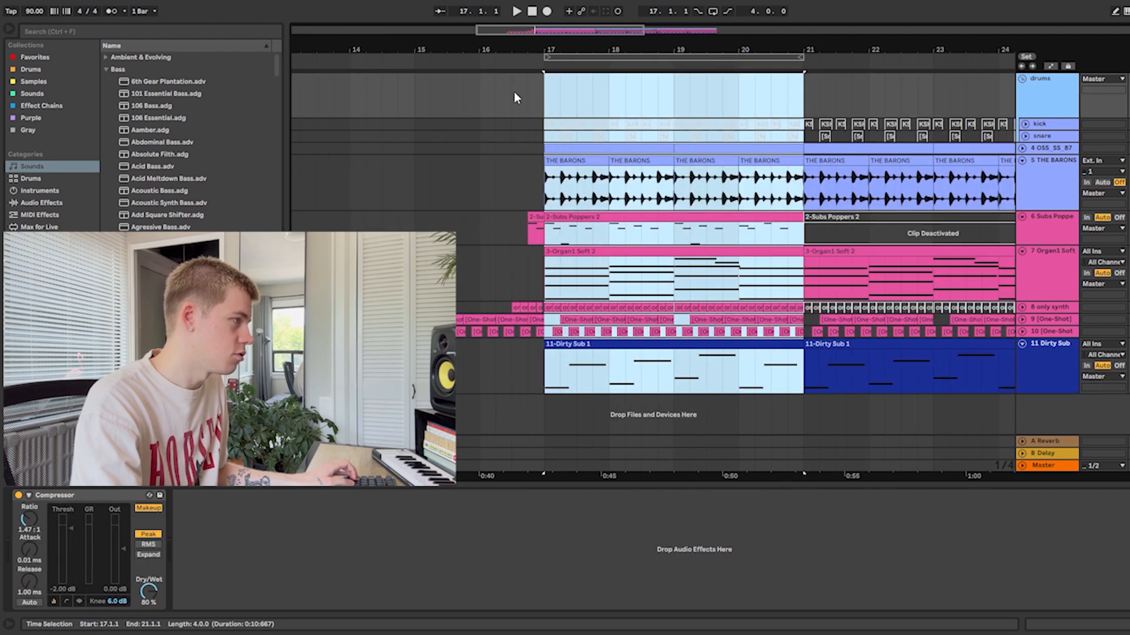
pyautogui.moveTo(417, 97); pyautogui.dragTo(543, 334)
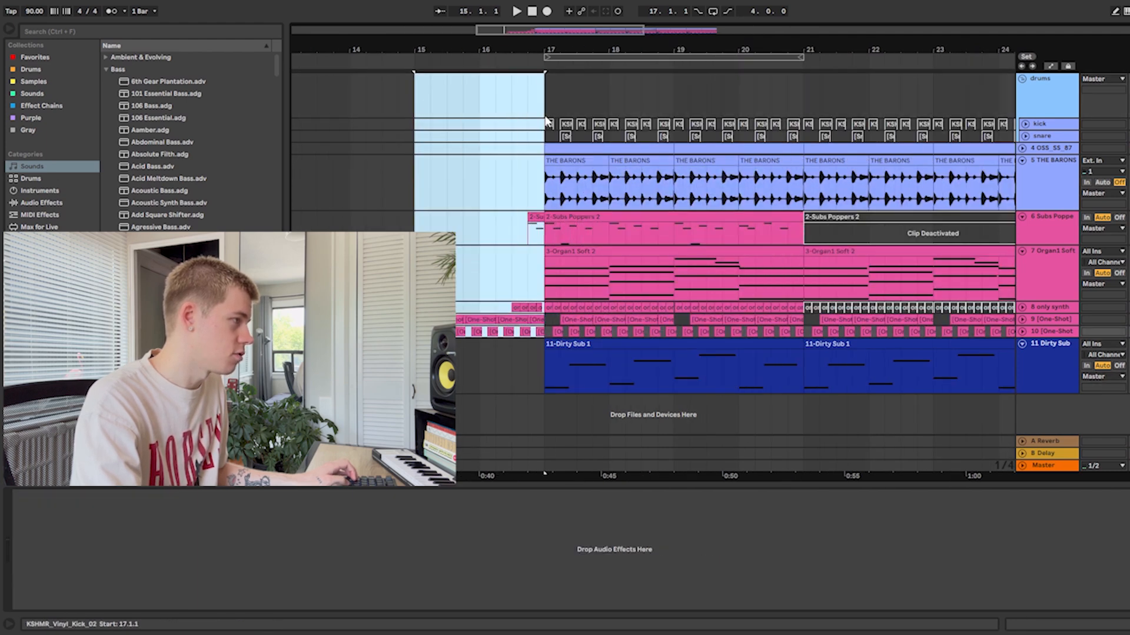
pyautogui.moveTo(545, 111); pyautogui.dragTo(805, 371)
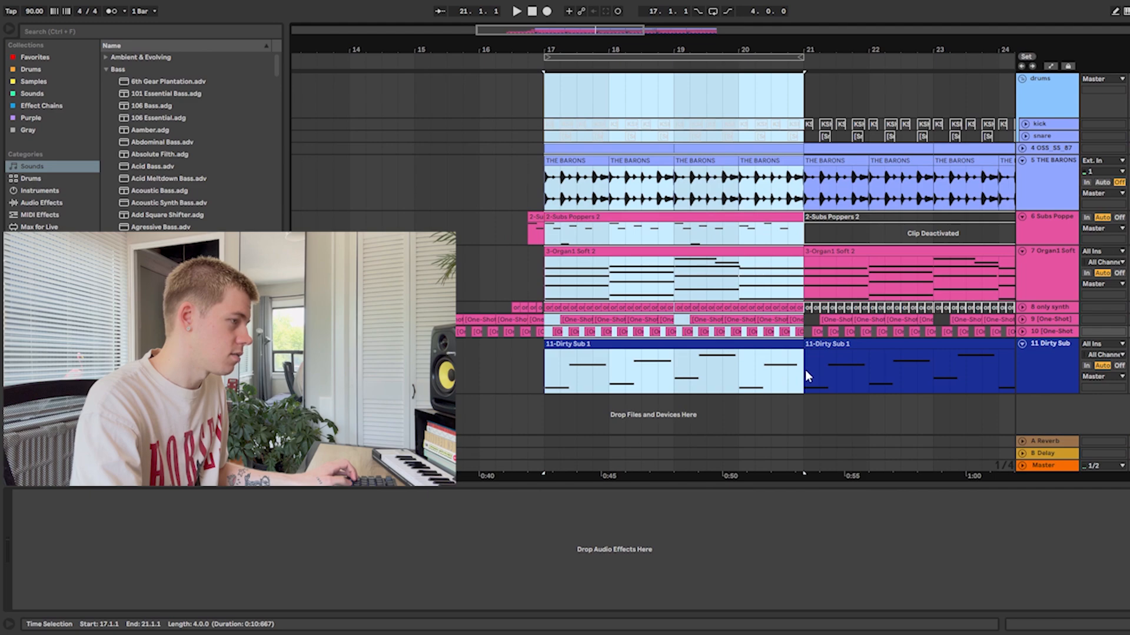
pyautogui.click(528, 177)
pyautogui.press('space')
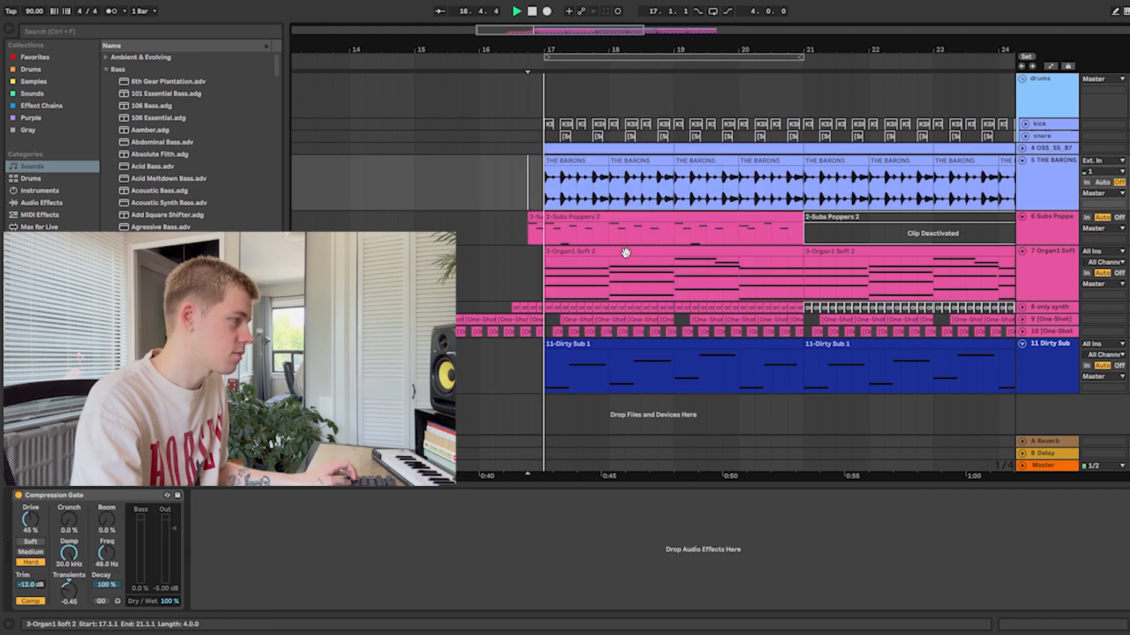
# Step: Reactivate the organ clip at bar 25 and play the section from 25.1.1
pyautogui.hscroll(5, 602, 263)
pyautogui.scroll(-2, 602, 262)
pyautogui.click(527, 271)
pyautogui.press('space')
pyautogui.press('space')
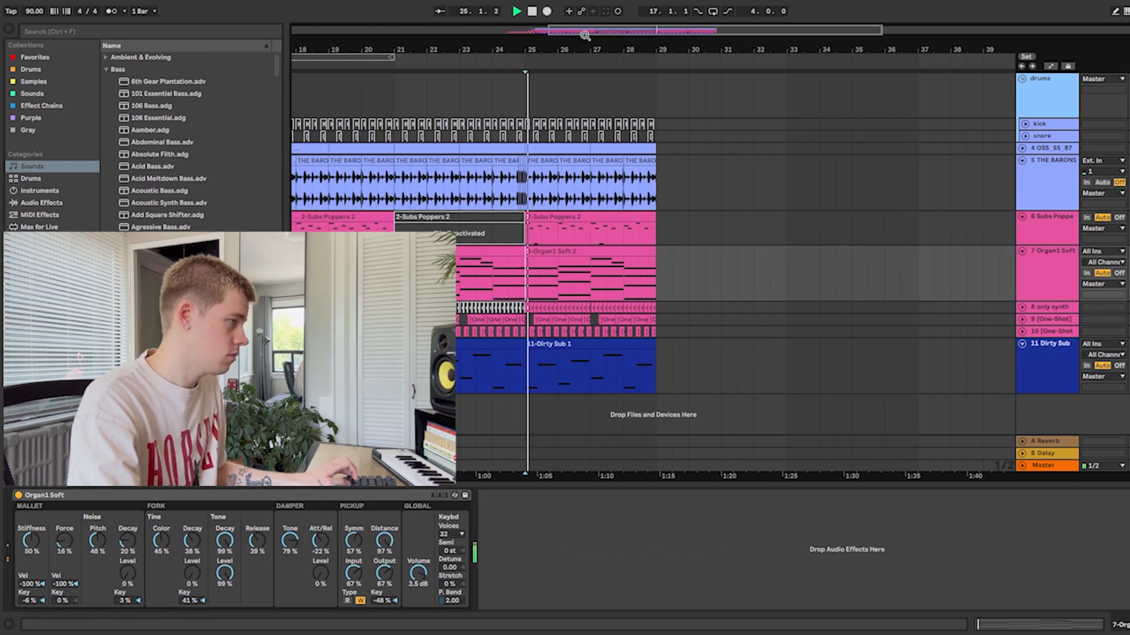
pyautogui.moveTo(585, 35); pyautogui.dragTo(590, 73)
pyautogui.hscroll(-2, 621, 289)
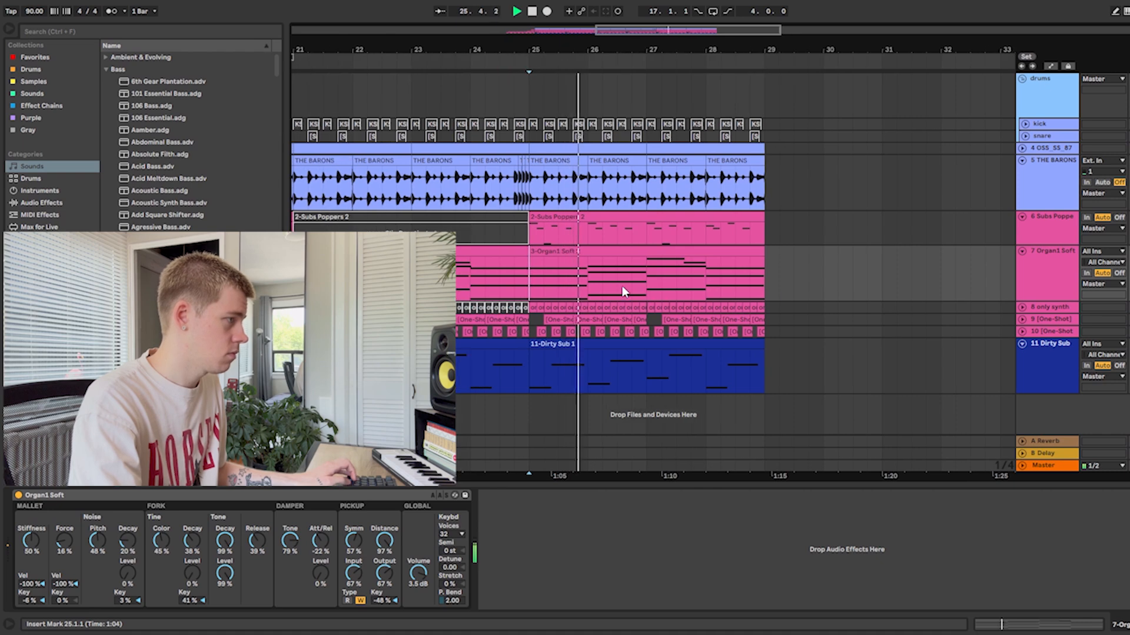
pyautogui.hscroll(-1, 620, 287)
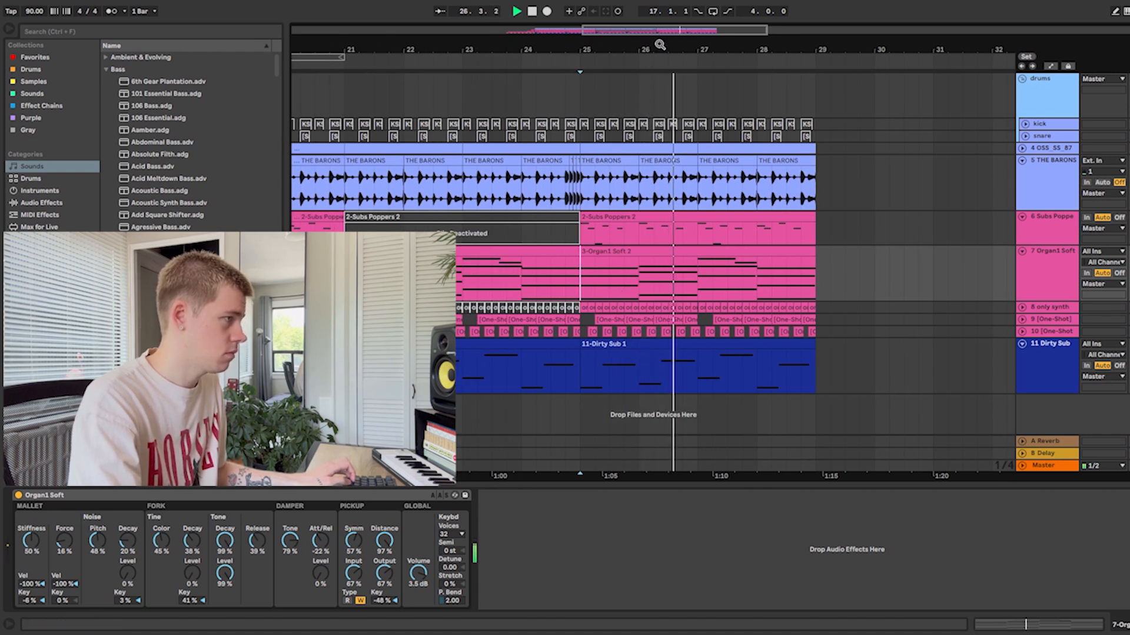
pyautogui.moveTo(659, 45); pyautogui.dragTo(689, 27)
pyautogui.press('space')
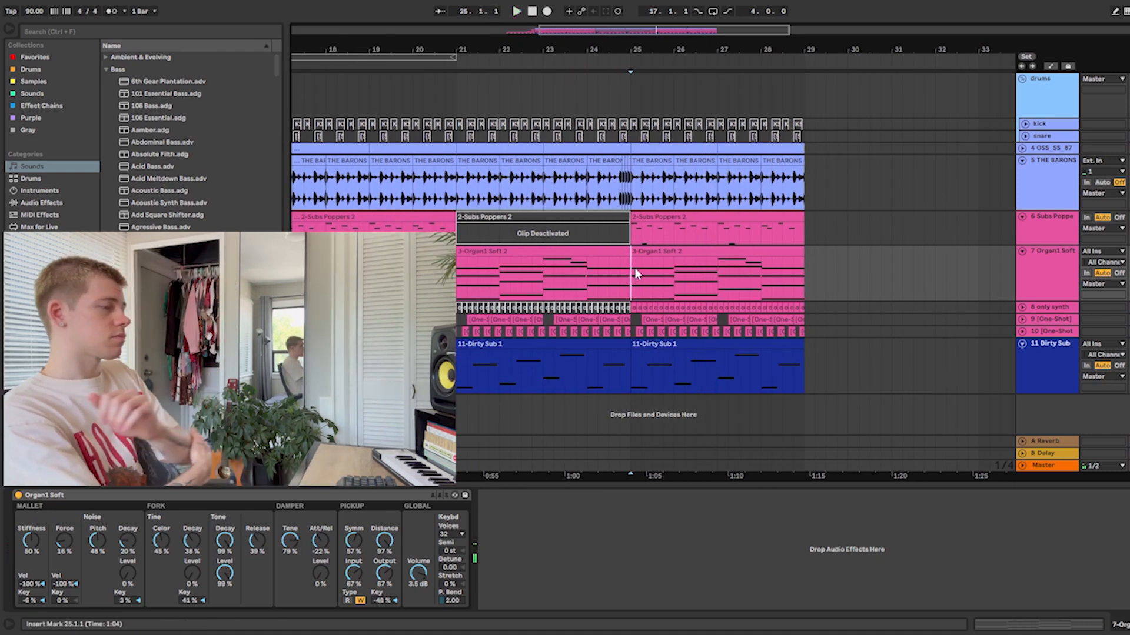